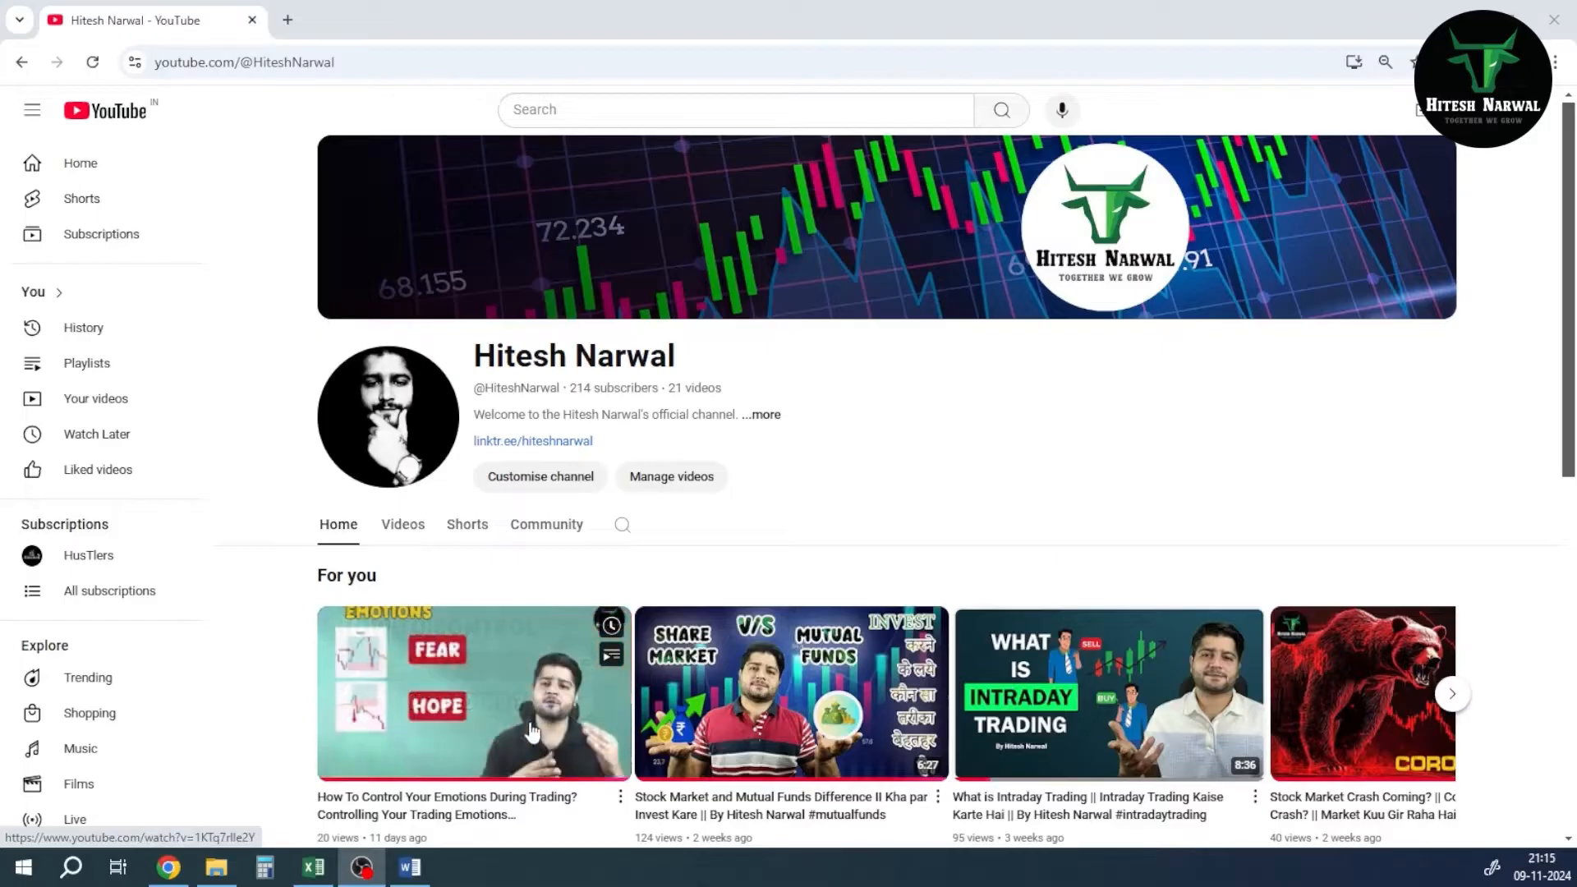
- Switch to the Book1 workbook in Excel and examine the NIFTY 50 stock table from first to last row
{"action": "left_click", "coordinate": [316, 871]}
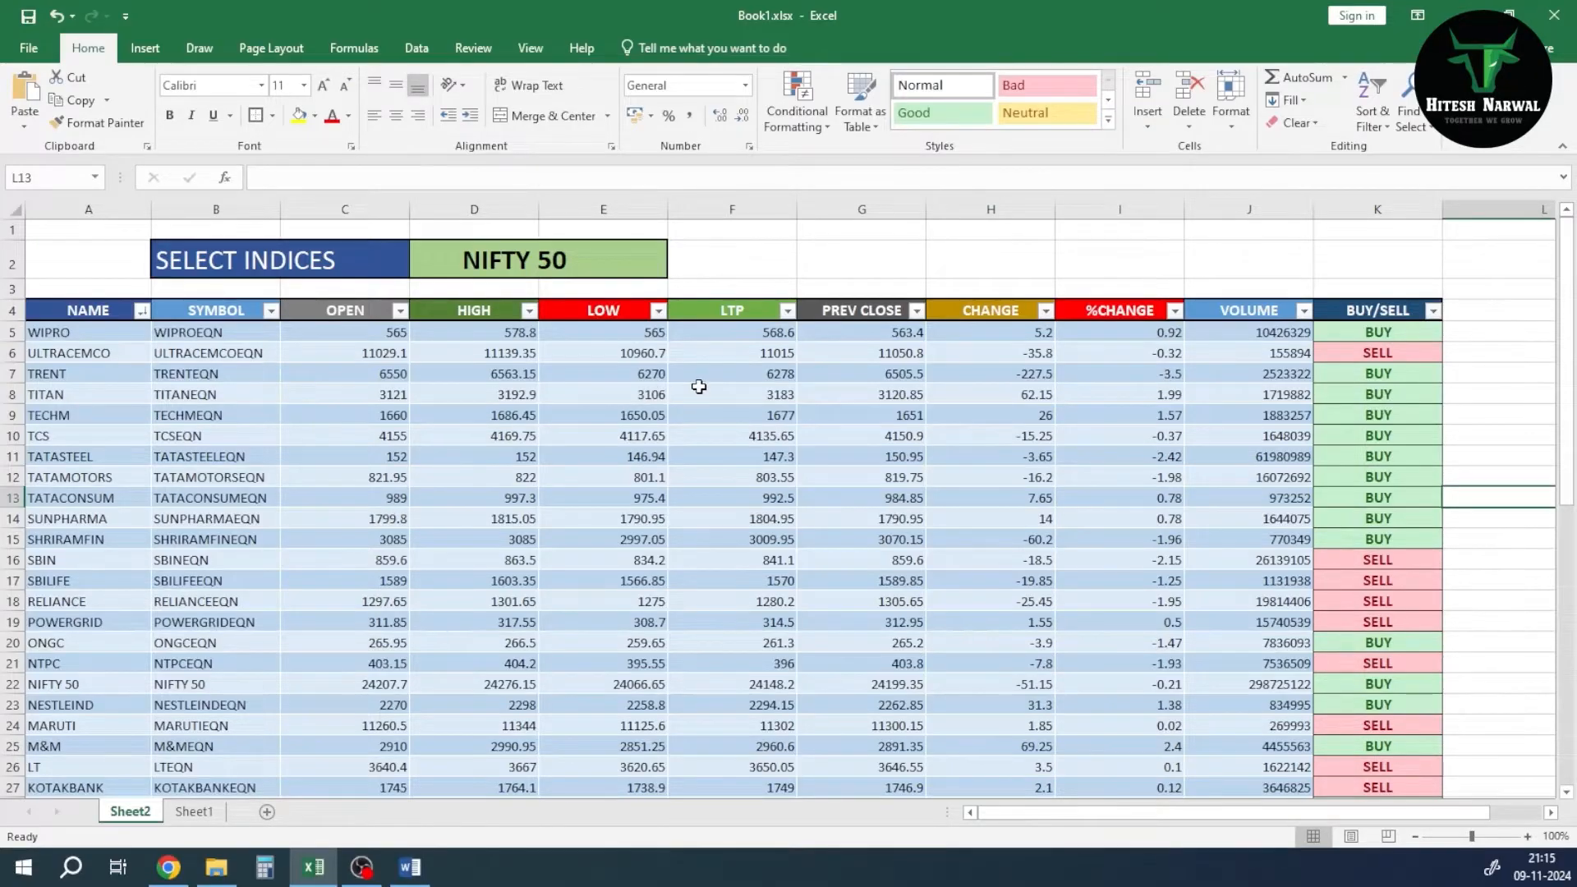
{"action": "left_click", "coordinate": [769, 259]}
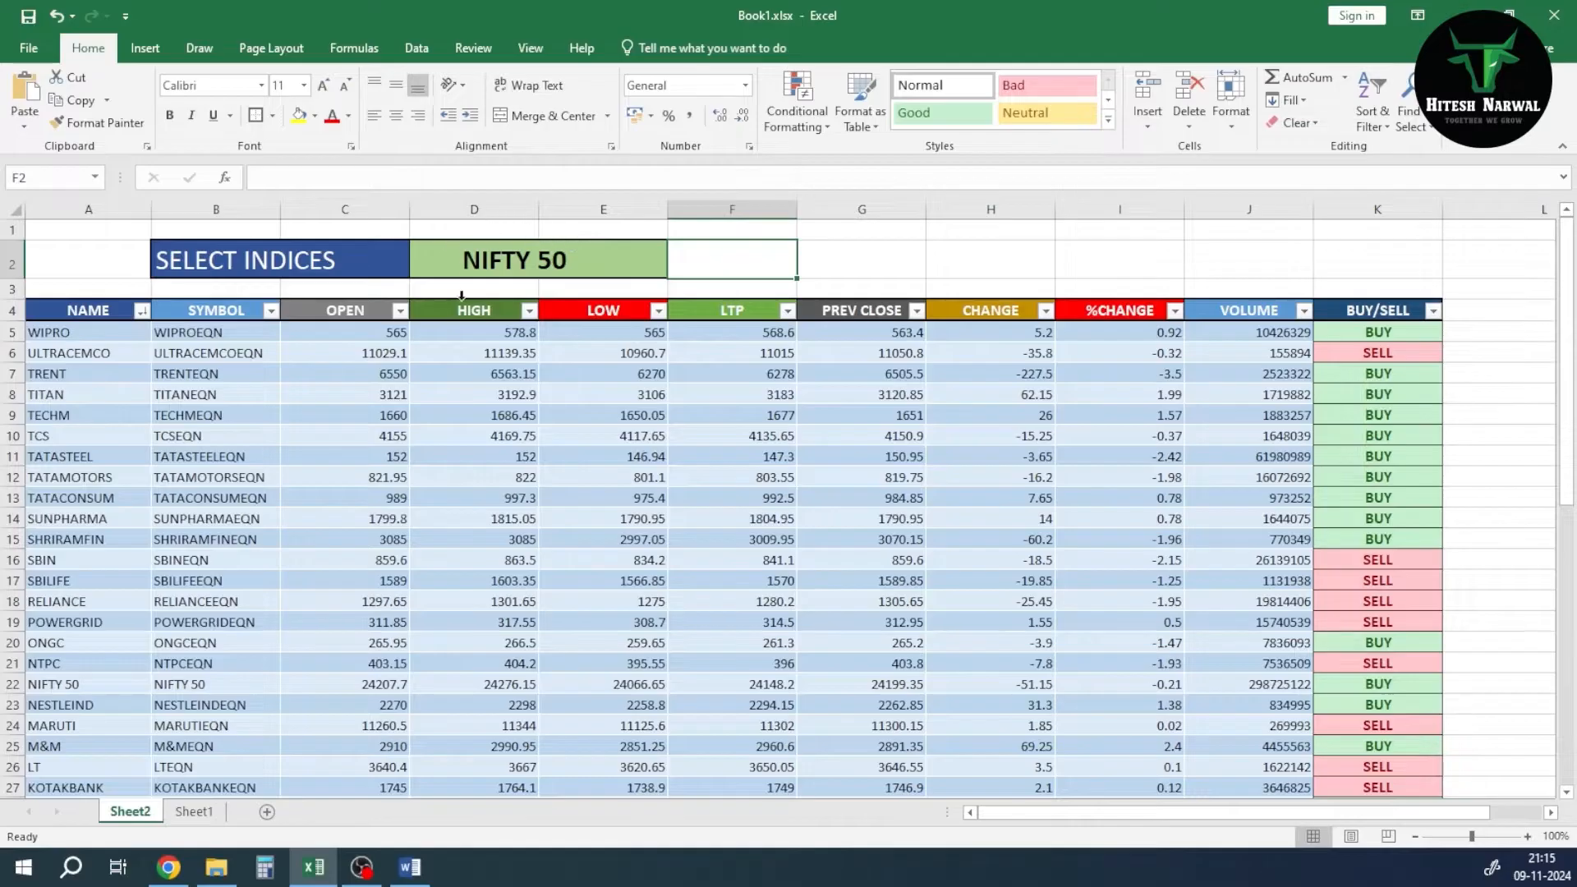
{"action": "scroll", "coordinate": [493, 438], "scroll_direction": "down", "scroll_amount": 5}
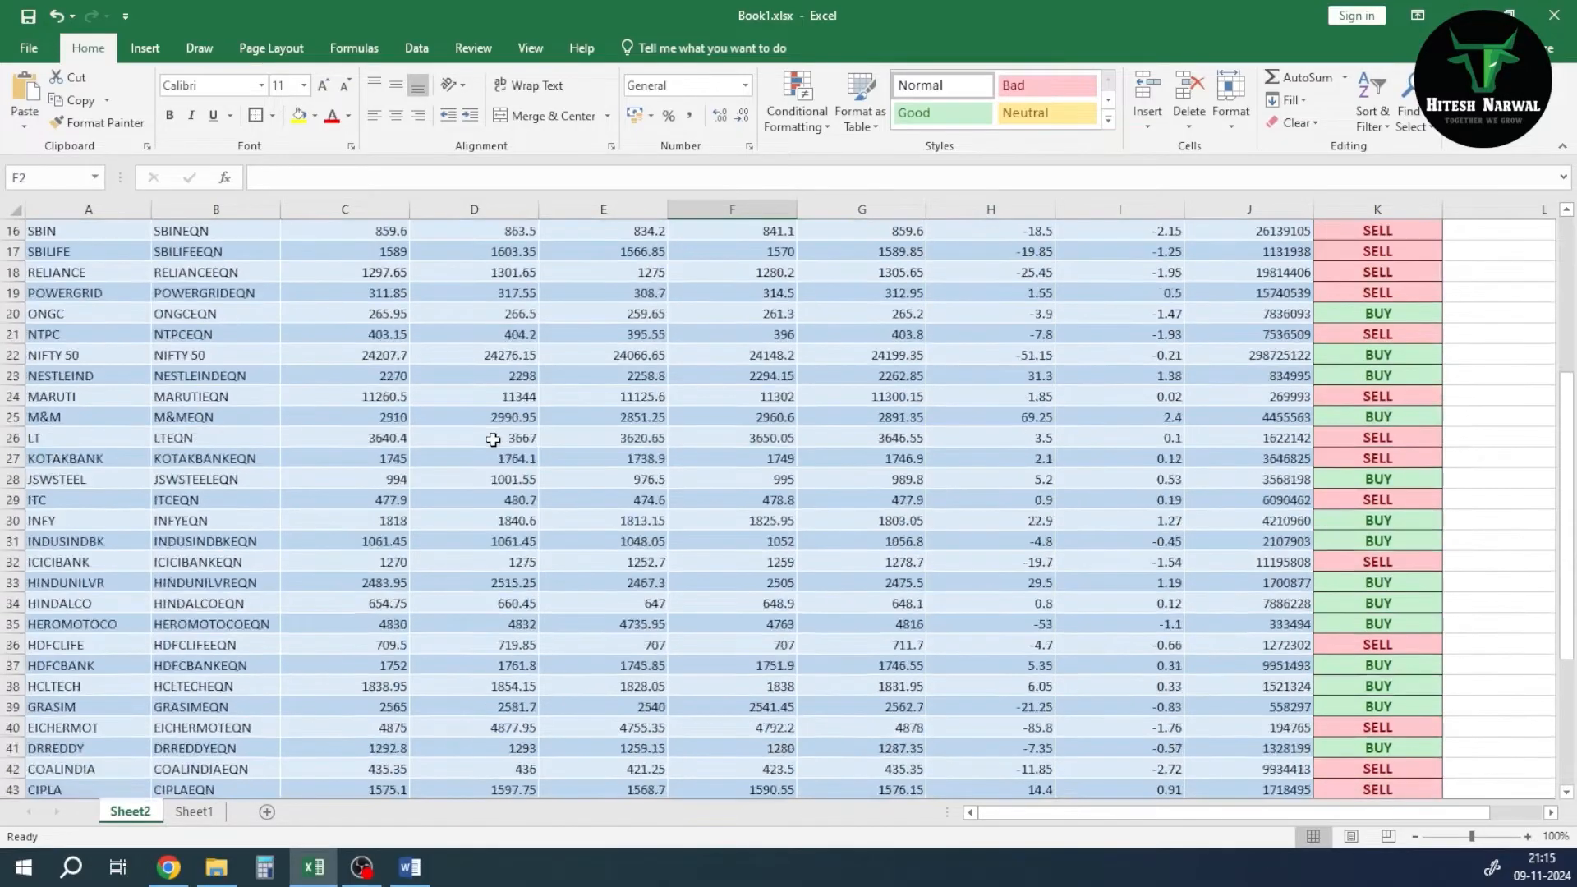
{"action": "scroll", "coordinate": [492, 439], "scroll_direction": "down", "scroll_amount": 10}
{"action": "scroll", "coordinate": [462, 431], "scroll_direction": "up", "scroll_amount": 9}
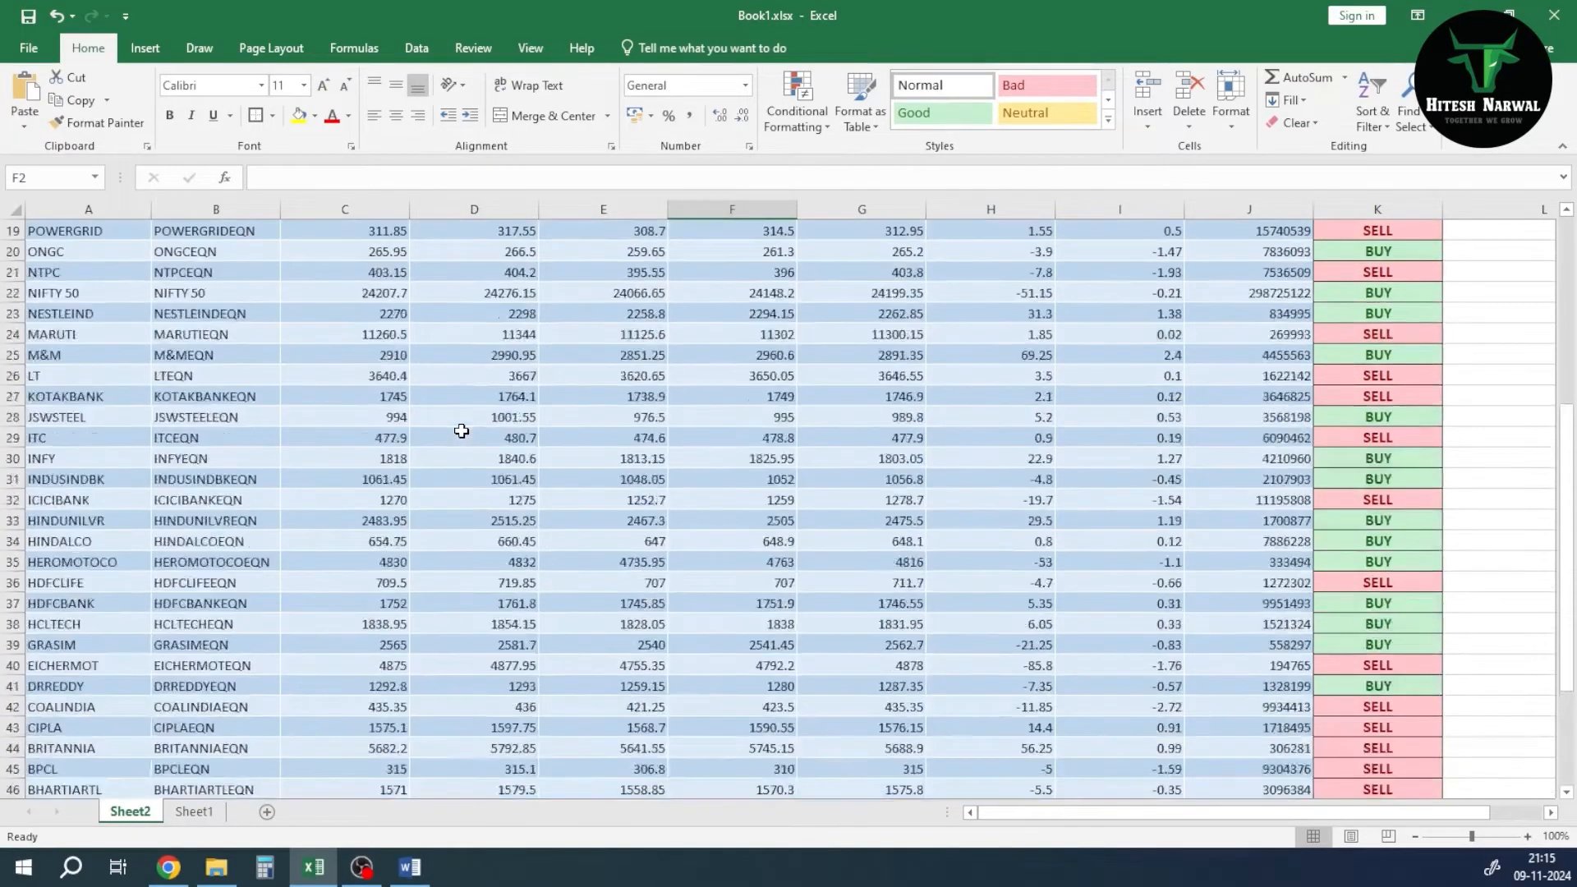
{"action": "scroll", "coordinate": [462, 432], "scroll_direction": "up", "scroll_amount": 6}
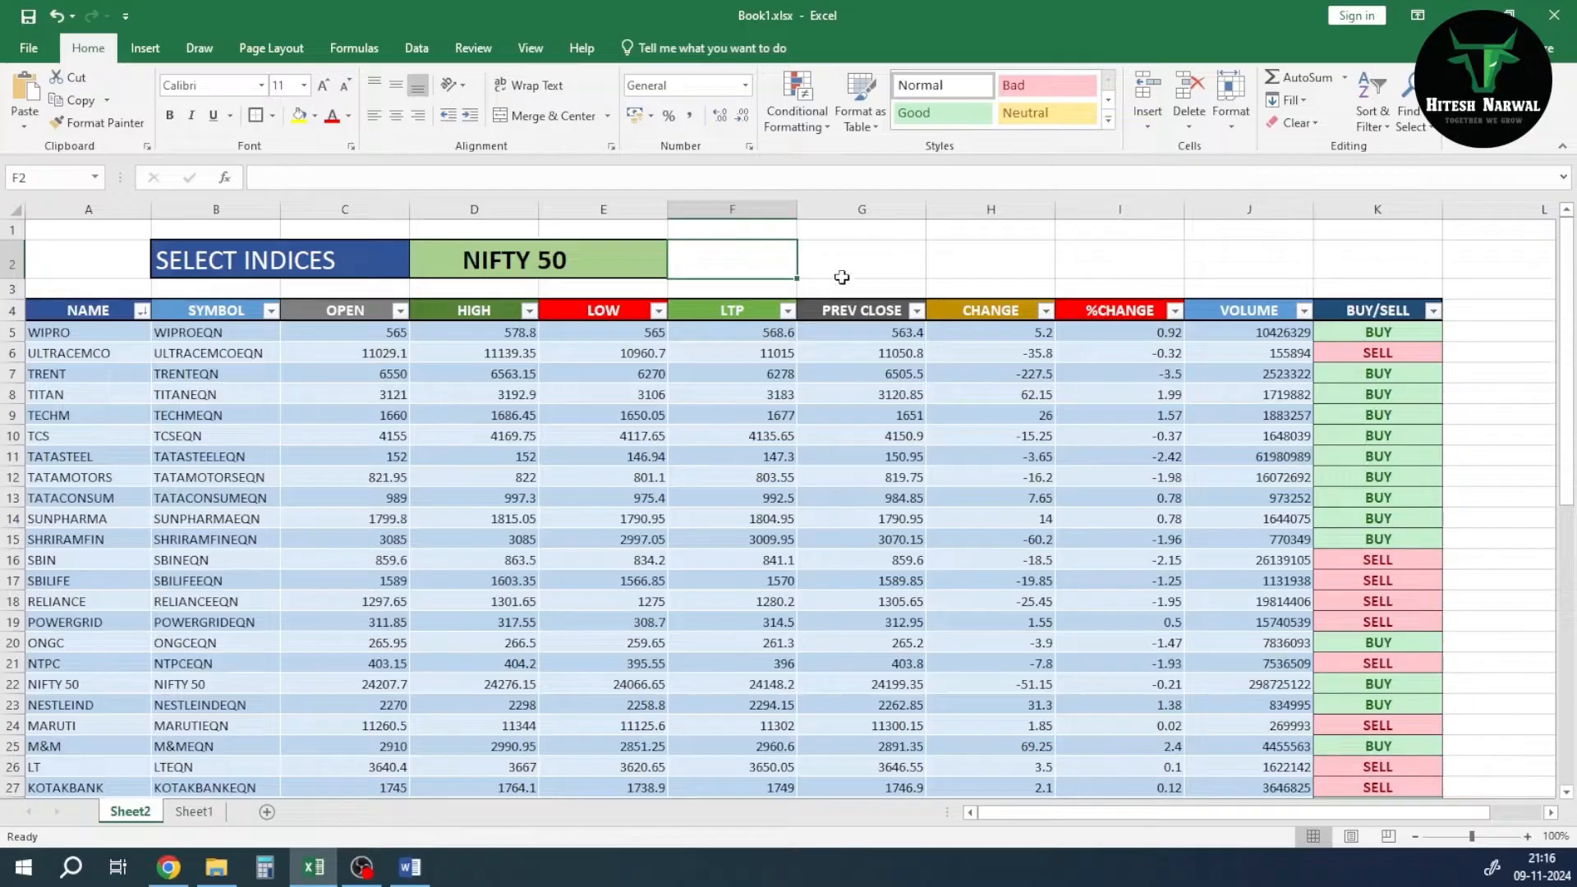
{"action": "left_click", "coordinate": [868, 263]}
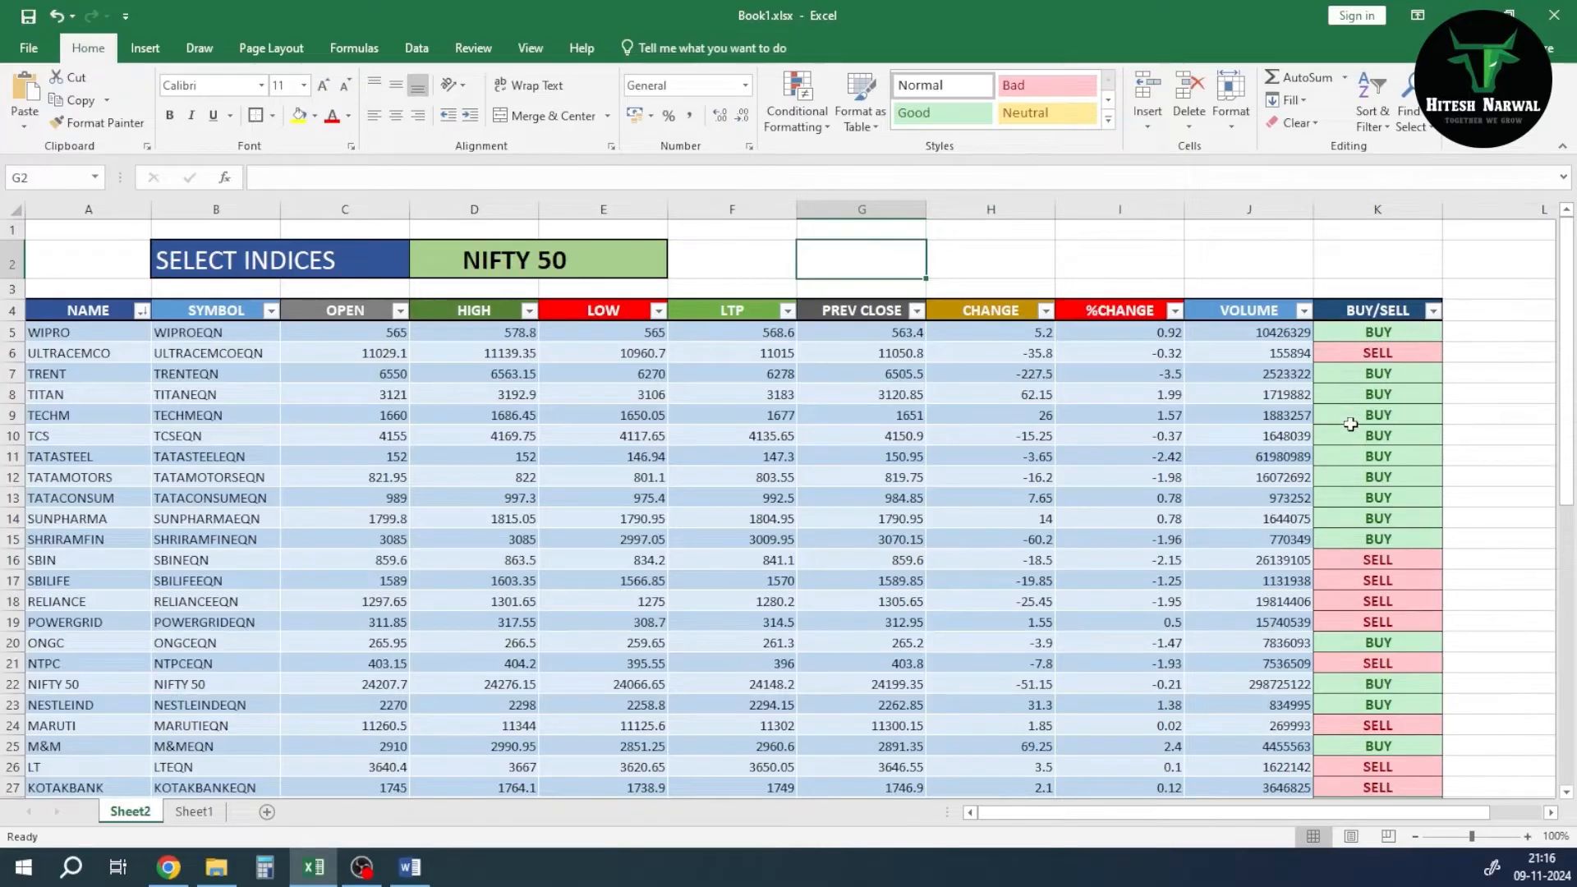
- Filter the BUY/SELL column to show only the BUY stocks and look through the filtered rows
{"action": "left_click", "coordinate": [1432, 310]}
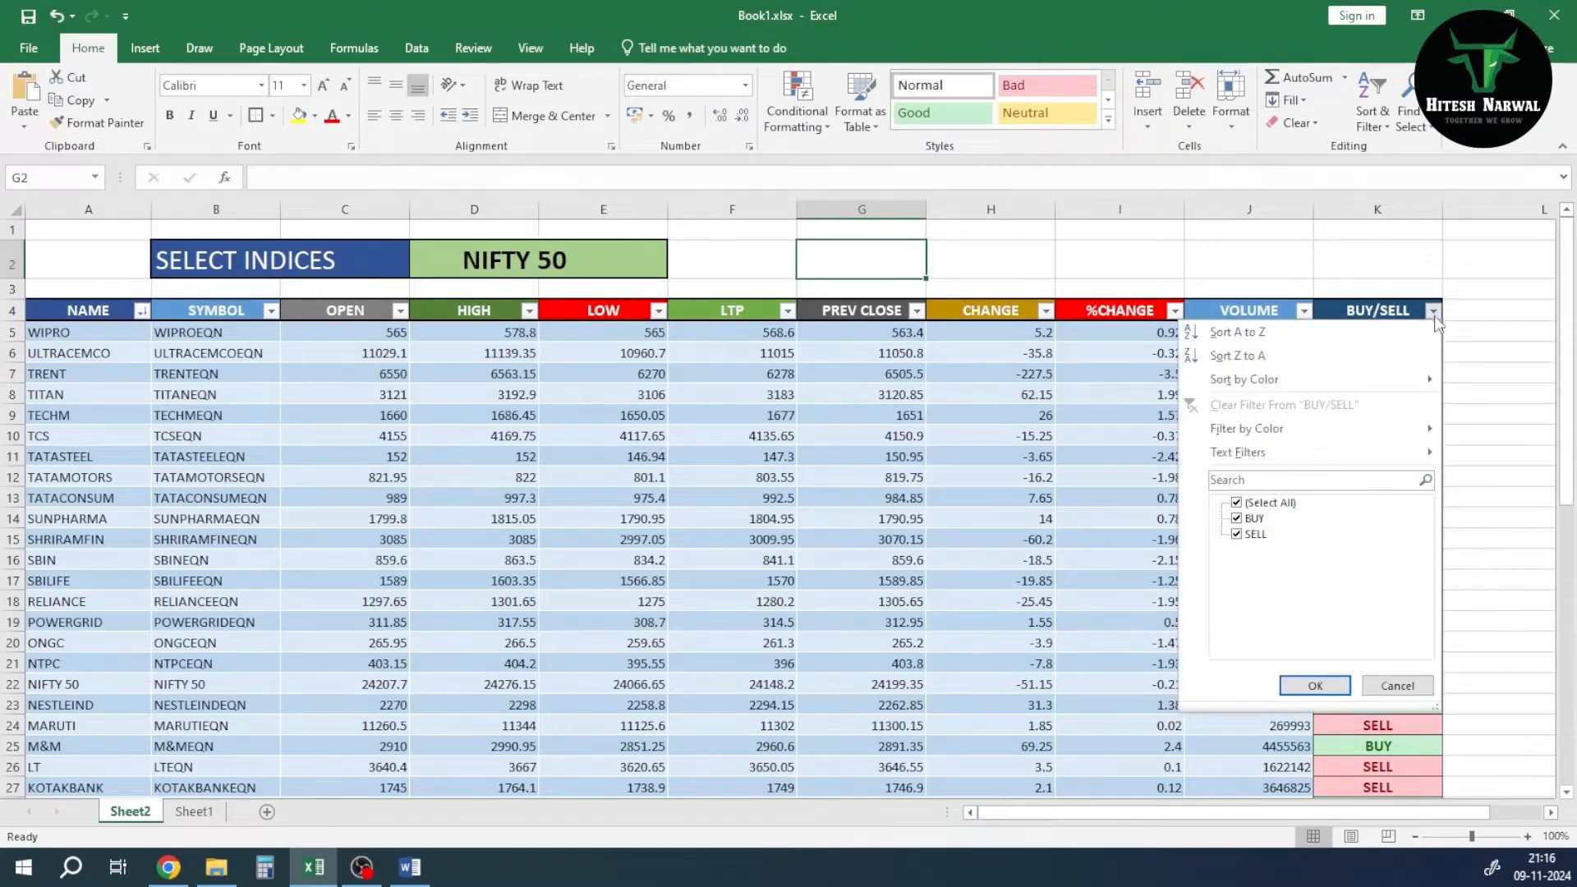
{"action": "left_click", "coordinate": [1238, 535]}
{"action": "left_click", "coordinate": [1315, 685]}
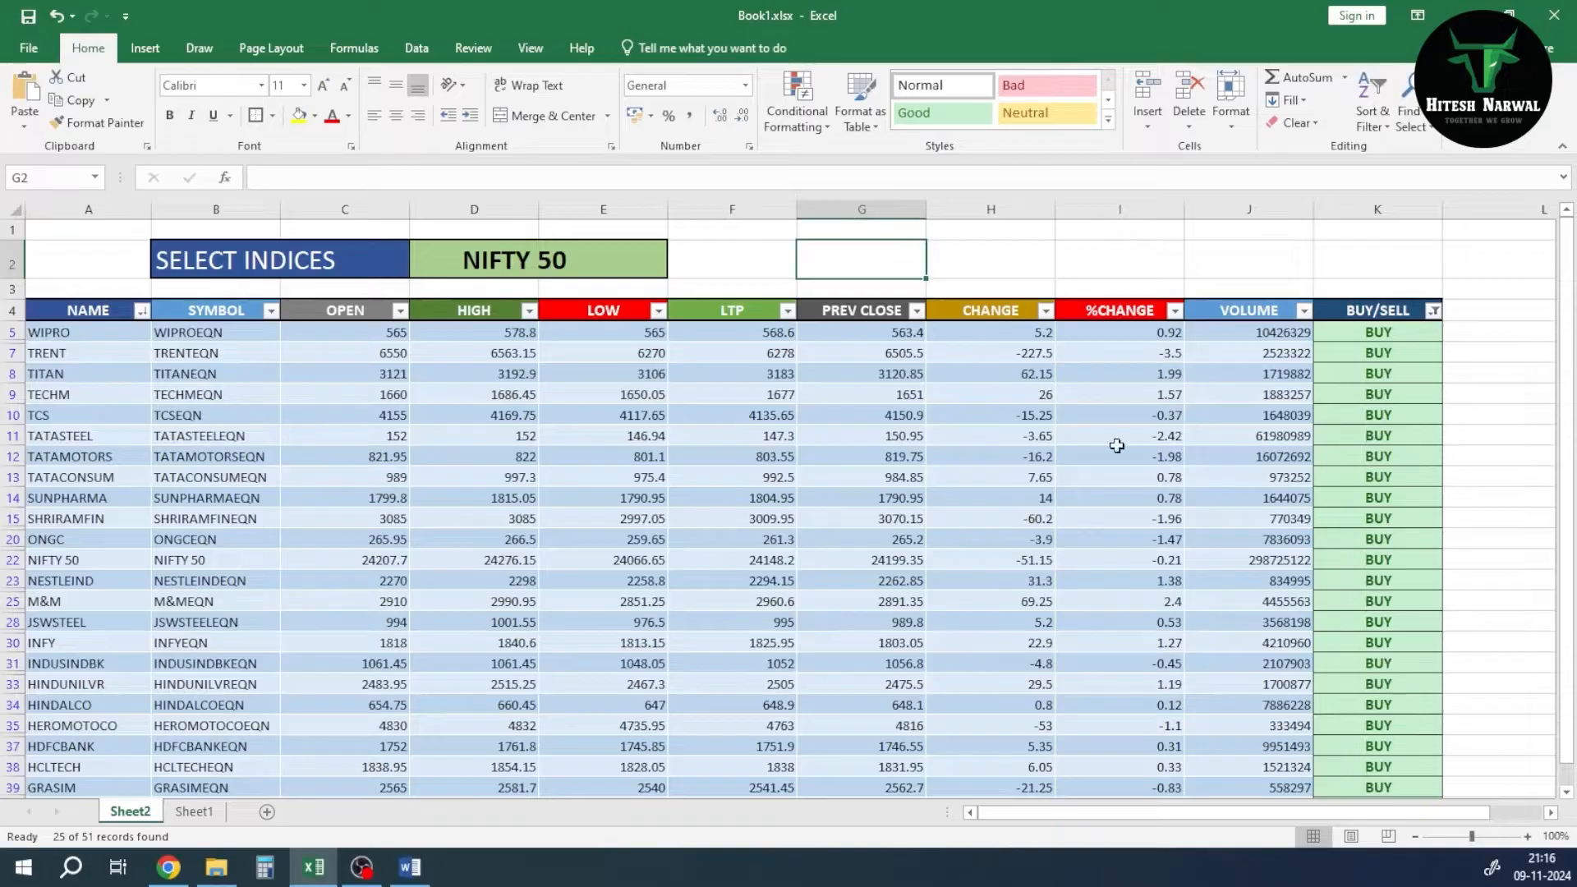
{"action": "scroll", "coordinate": [865, 550], "scroll_direction": "down", "scroll_amount": 2}
{"action": "scroll", "coordinate": [866, 550], "scroll_direction": "down", "scroll_amount": 3}
{"action": "scroll", "coordinate": [869, 555], "scroll_direction": "up", "scroll_amount": 5}
- Change the BUY/SELL column filter to show only the SELL stocks and look through those rows
{"action": "left_click", "coordinate": [1431, 311]}
{"action": "left_click", "coordinate": [1239, 536]}
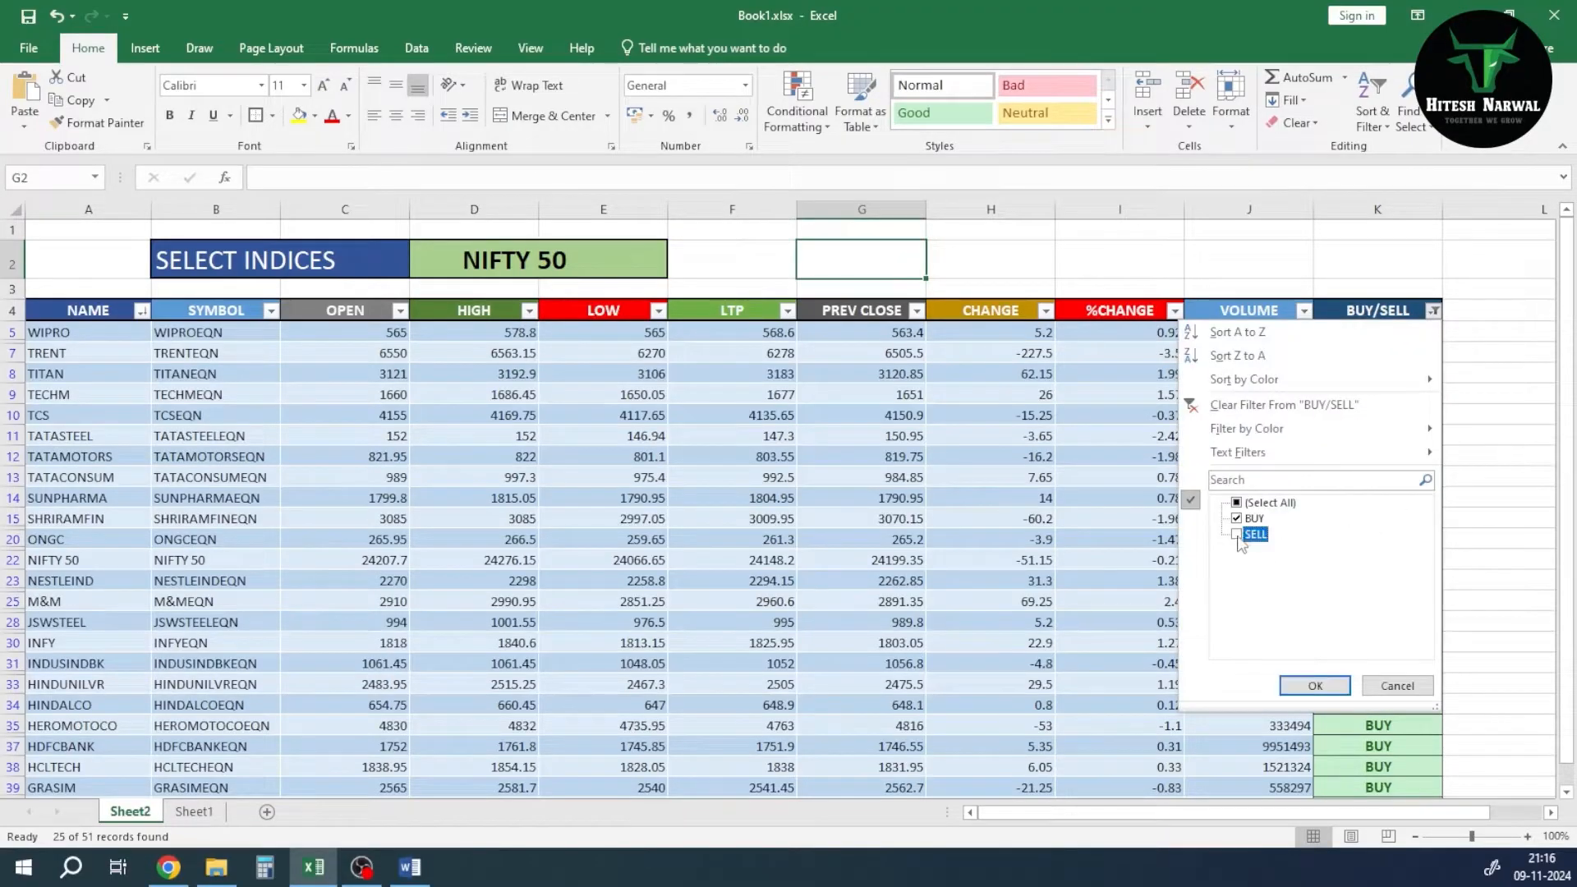
{"action": "left_click", "coordinate": [1238, 520]}
{"action": "left_click", "coordinate": [1315, 686]}
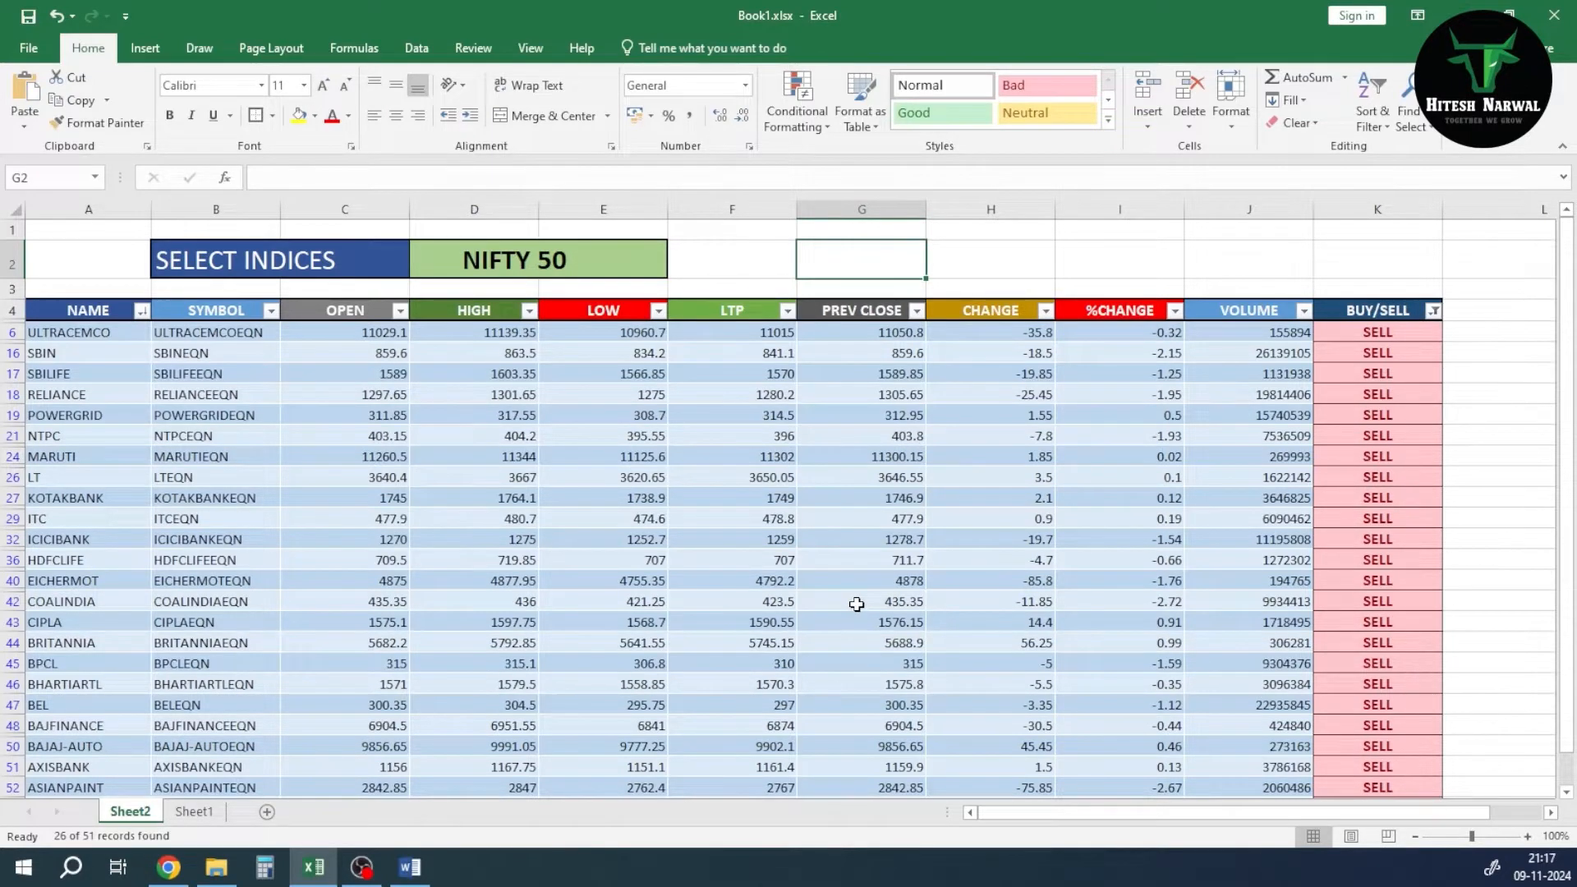
{"action": "scroll", "coordinate": [861, 608], "scroll_direction": "down", "scroll_amount": 5}
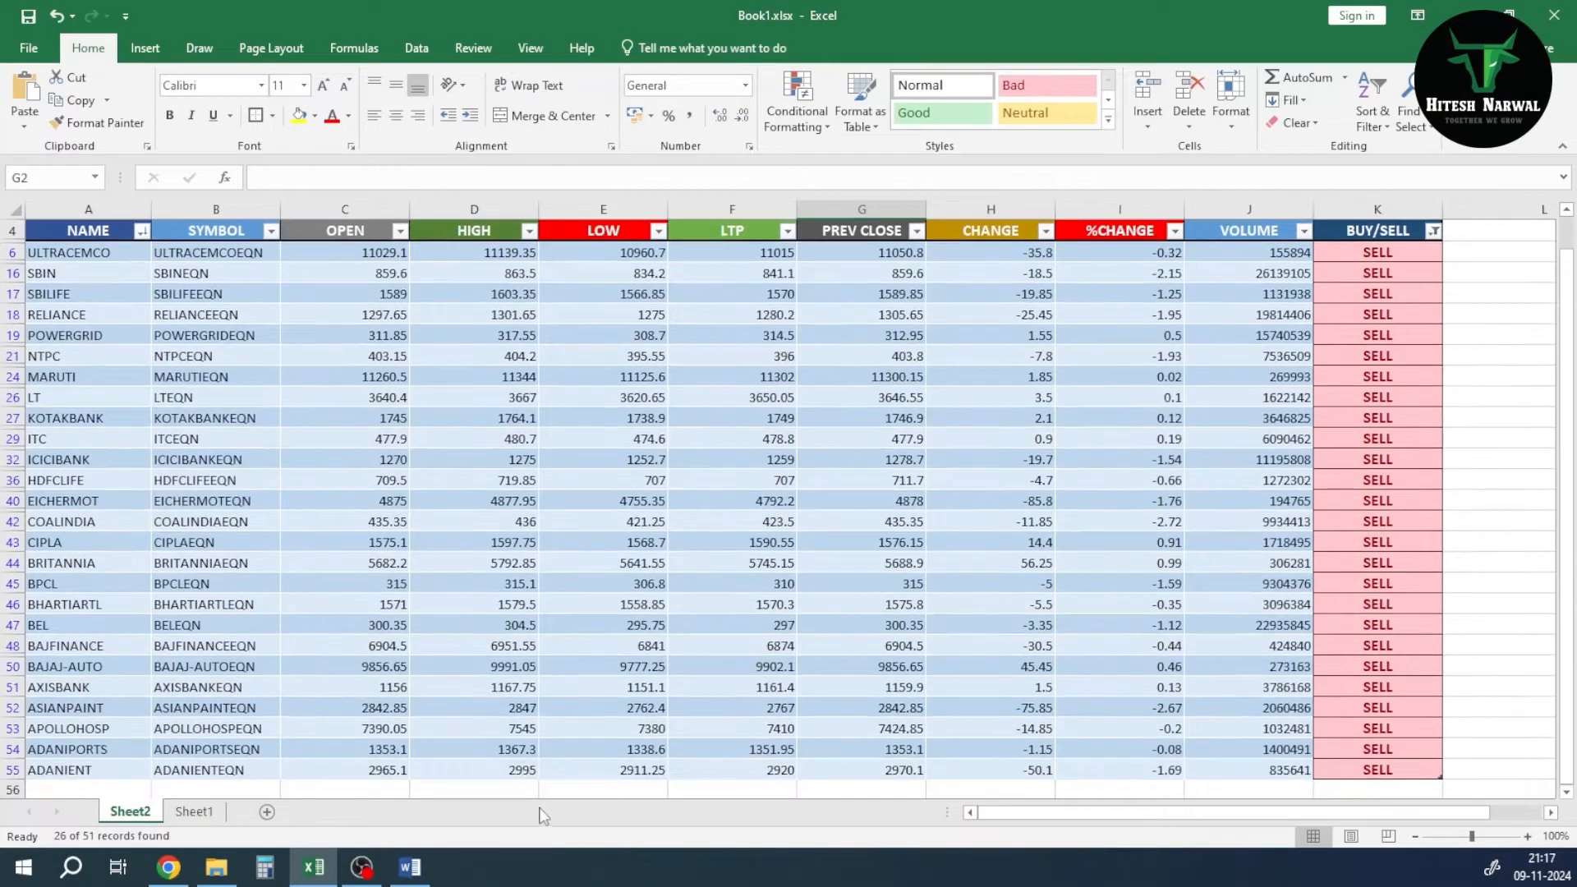
{"action": "scroll", "coordinate": [538, 787], "scroll_direction": "up", "scroll_amount": 5}
- Read the list of five required web request items in the Word document and return to Excel
{"action": "left_click", "coordinate": [399, 877]}
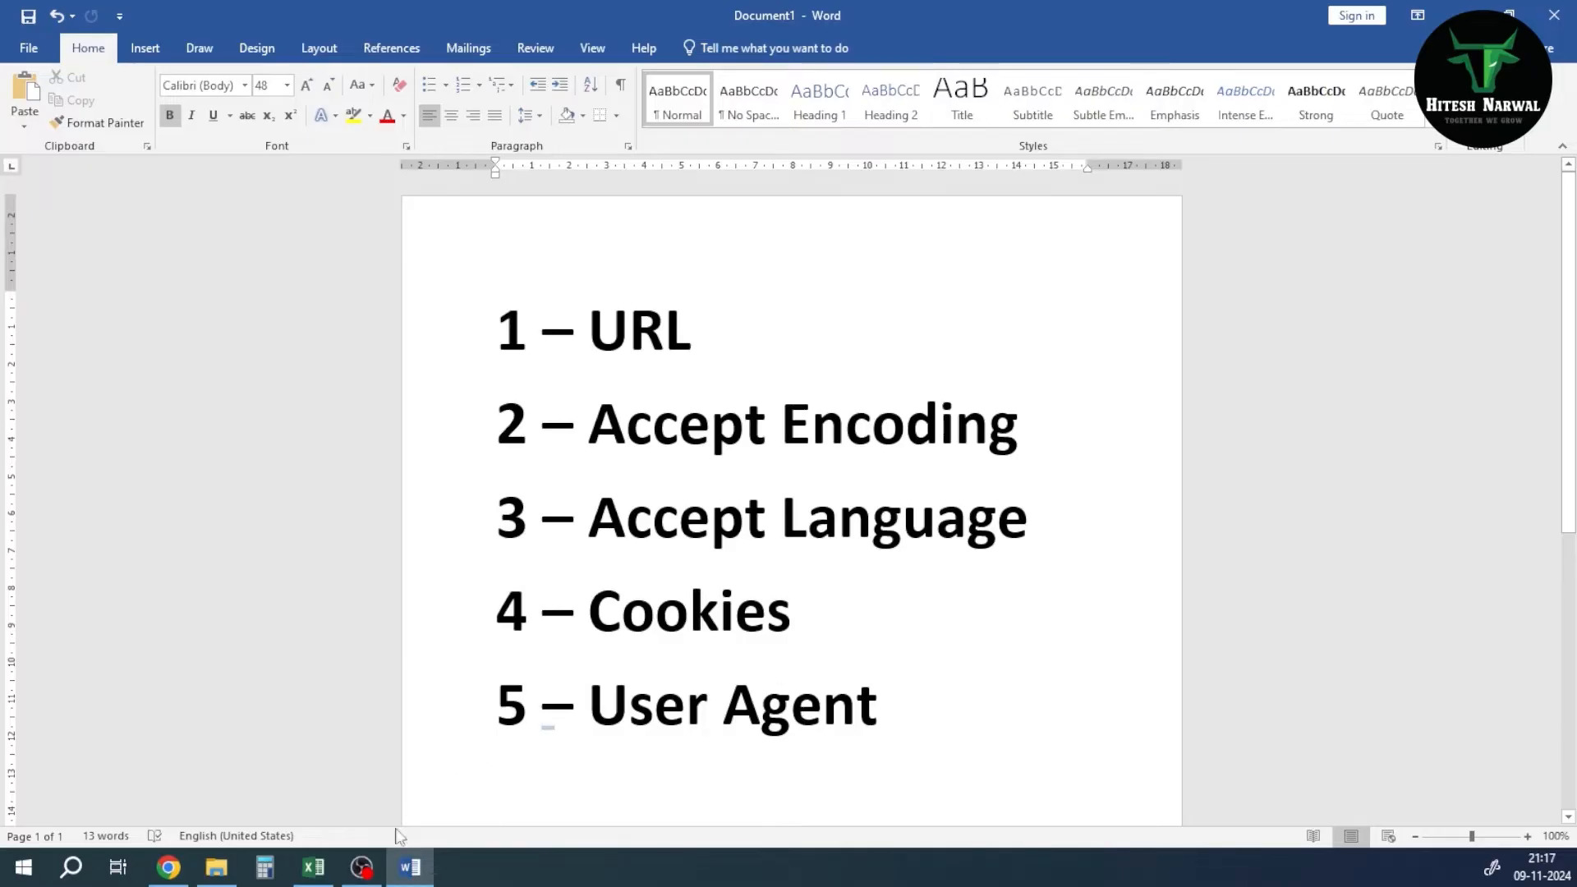
{"action": "left_click", "coordinate": [313, 867]}
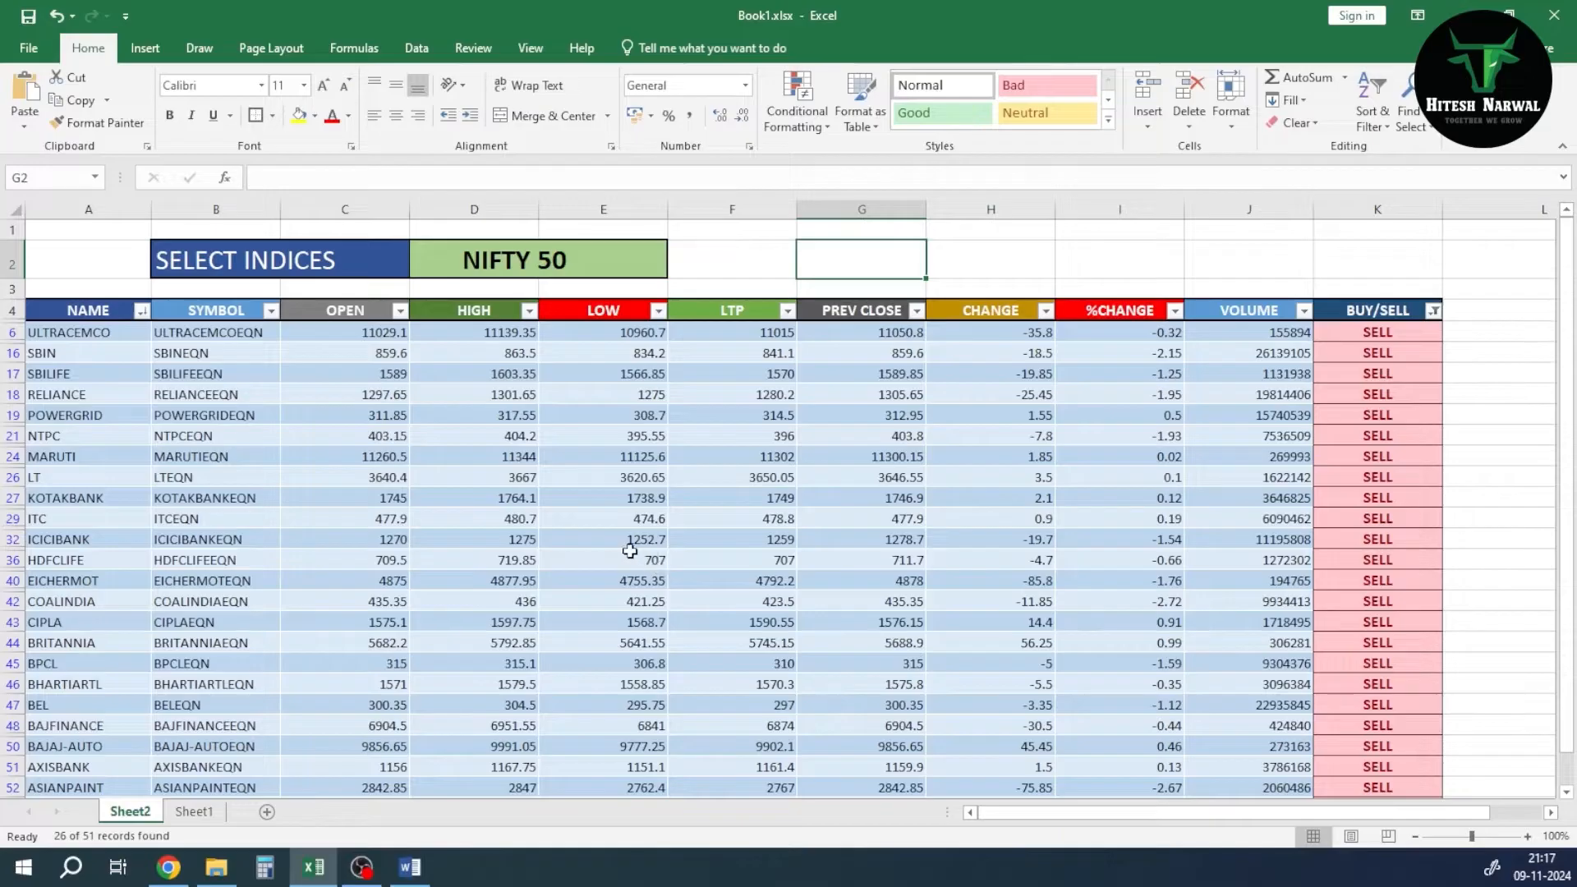
- Create a new blank workbook
{"action": "left_click", "coordinate": [38, 48]}
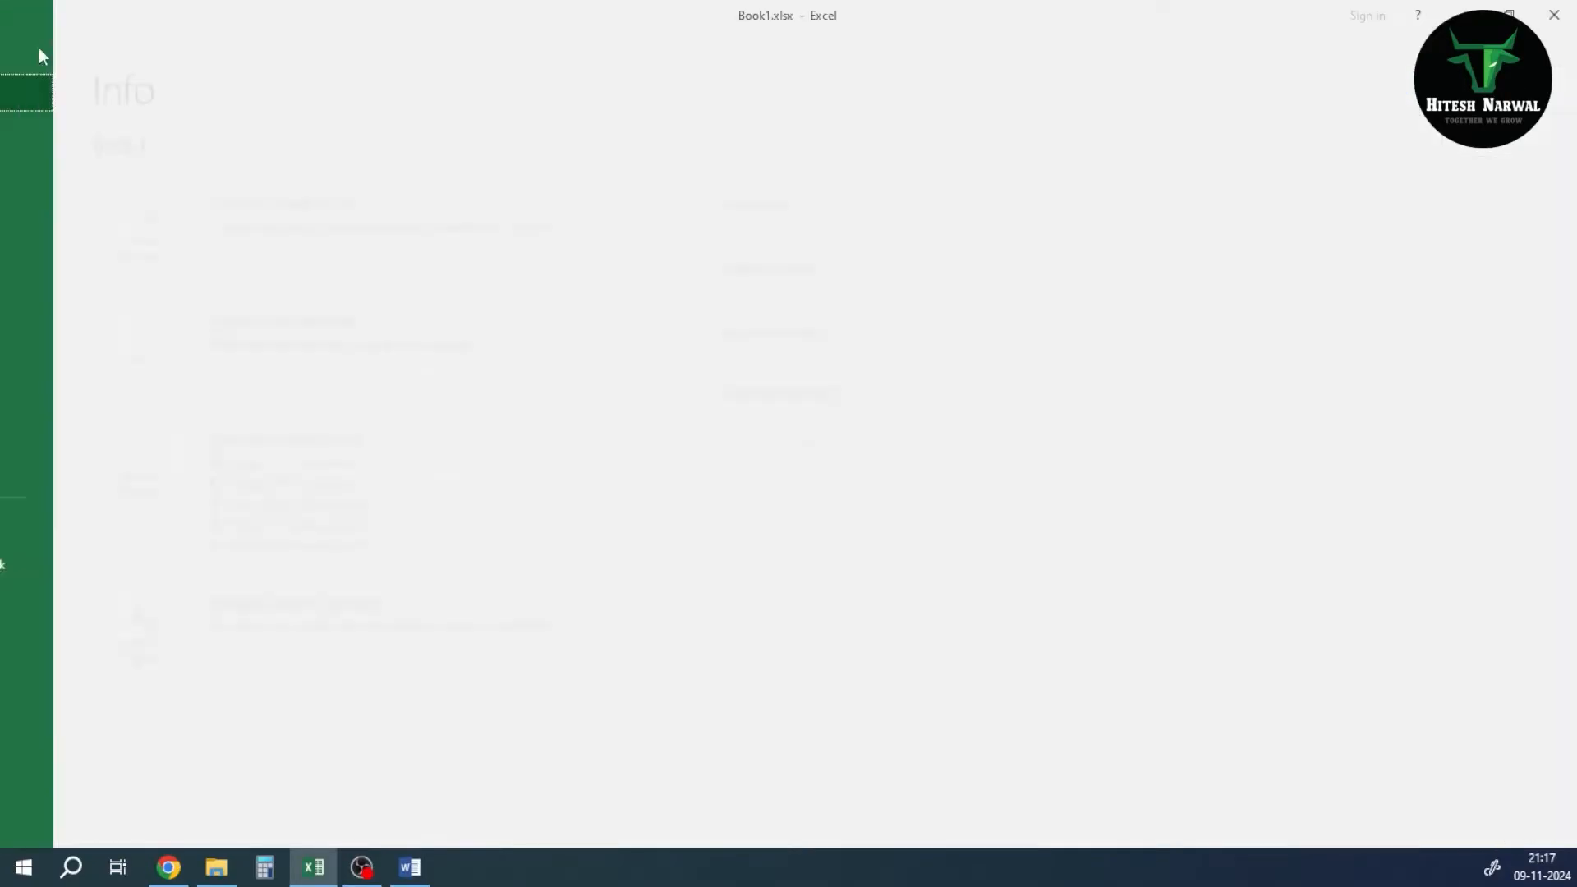
{"action": "left_click", "coordinate": [41, 131]}
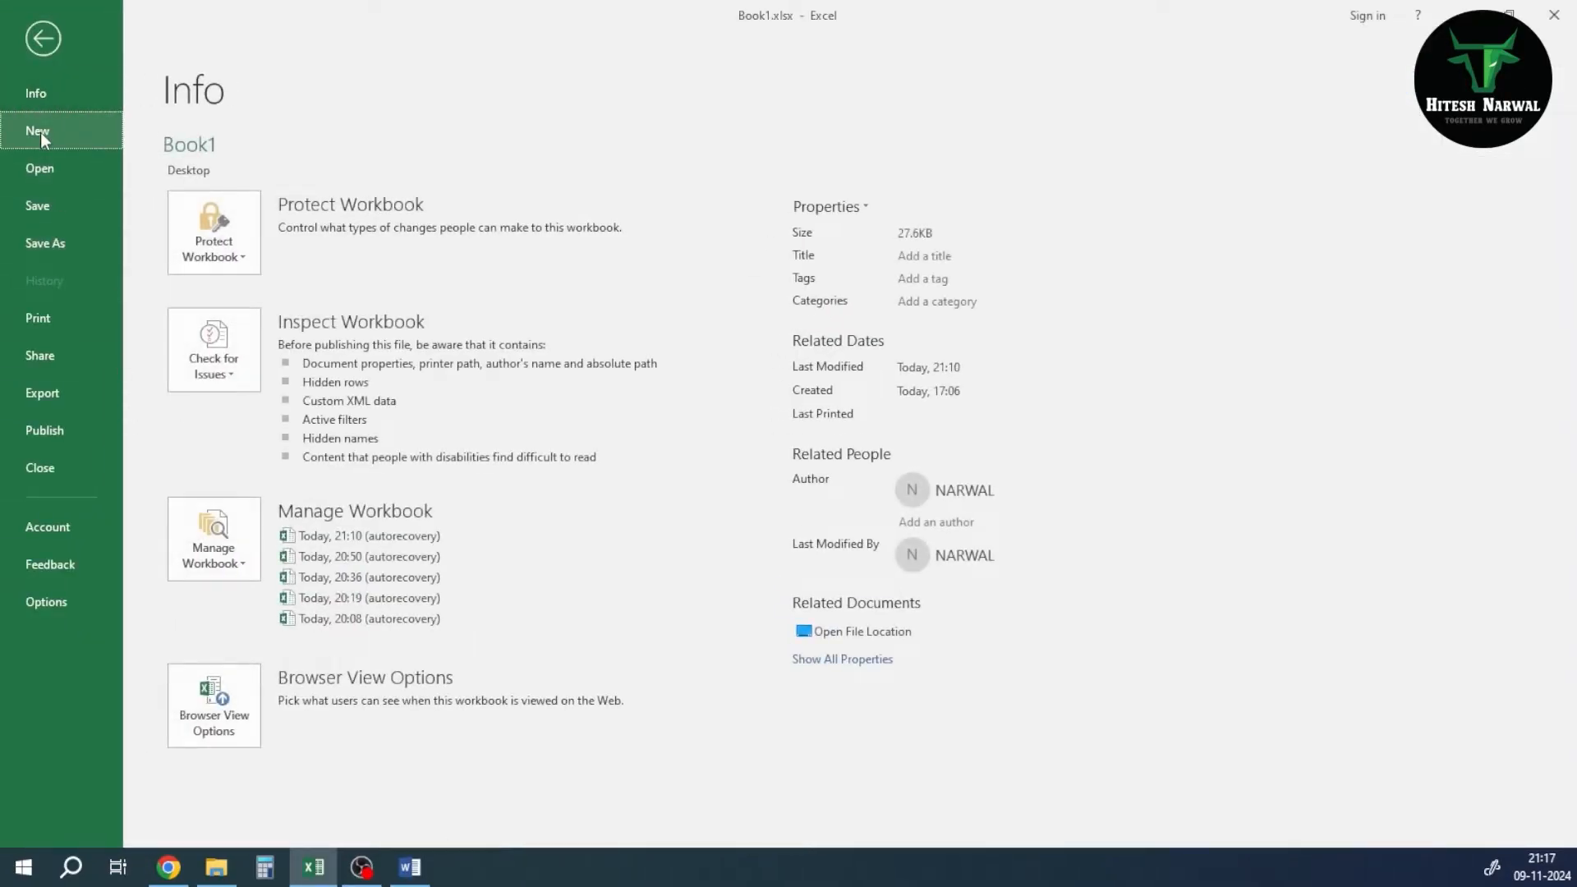
{"action": "left_click", "coordinate": [297, 352]}
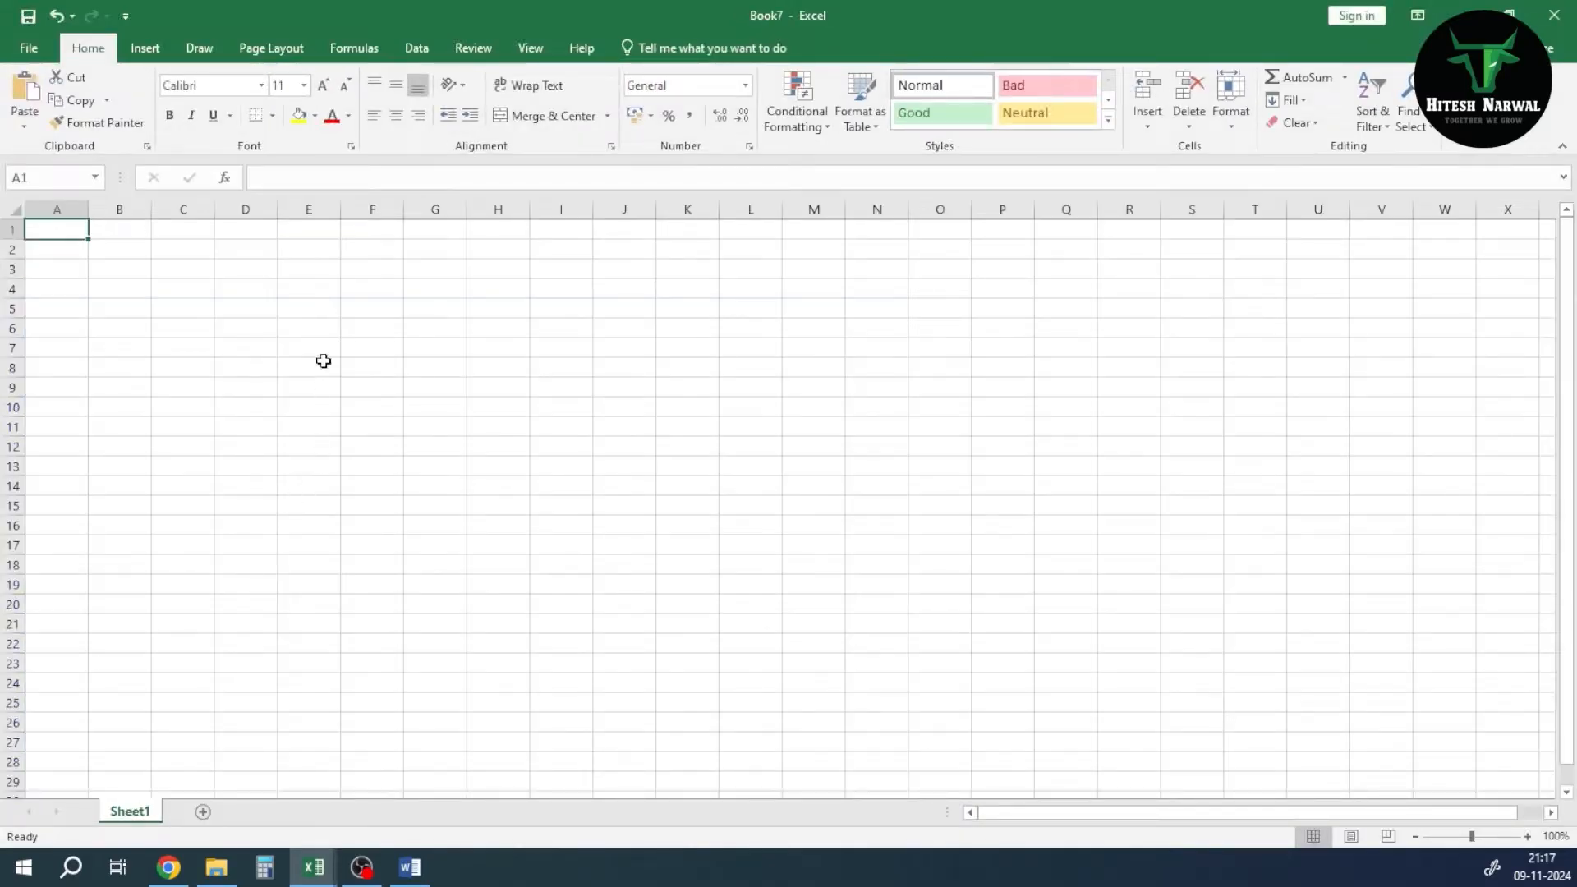
- Start a From Web data import in the blank workbook so that the source URL can be entered
{"action": "left_click", "coordinate": [423, 46]}
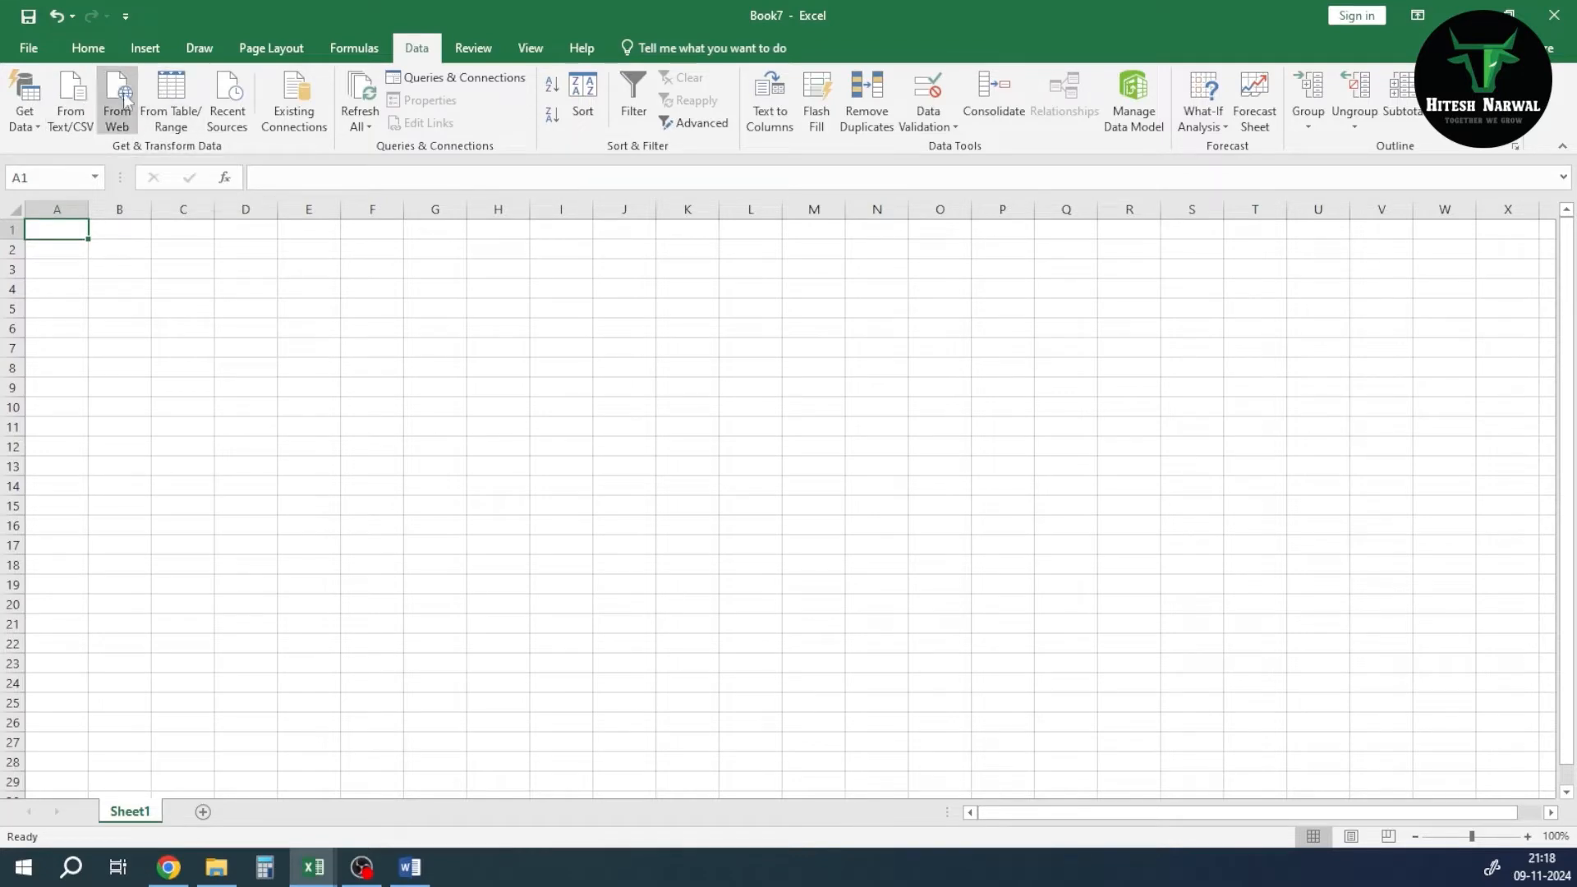
{"action": "left_click", "coordinate": [33, 110]}
{"action": "mouse_move", "coordinate": [78, 351]}
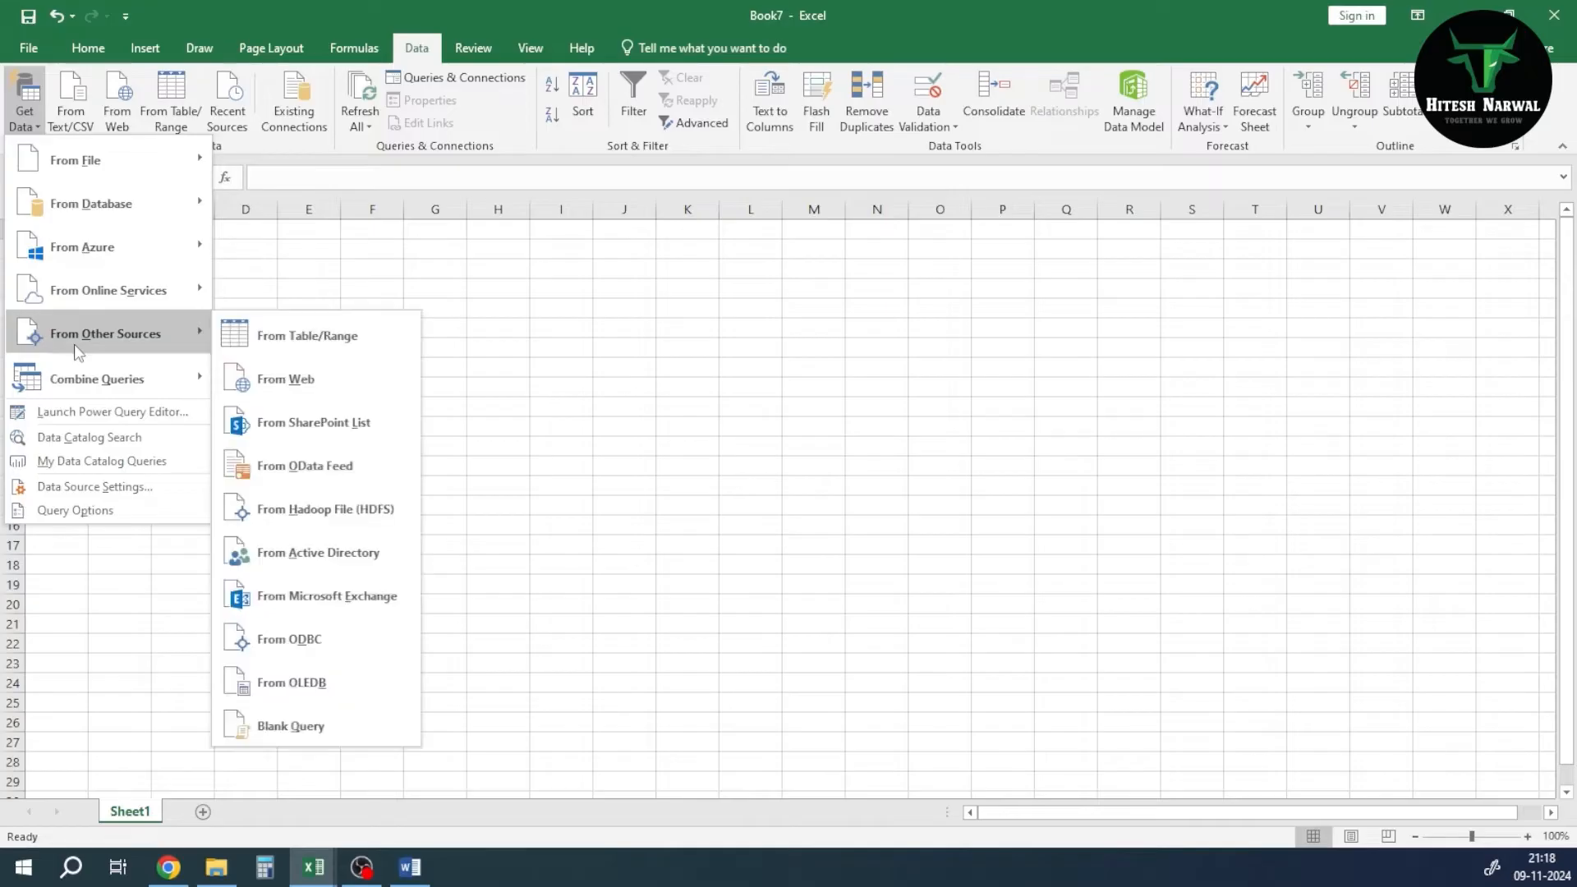
{"action": "left_click", "coordinate": [282, 381]}
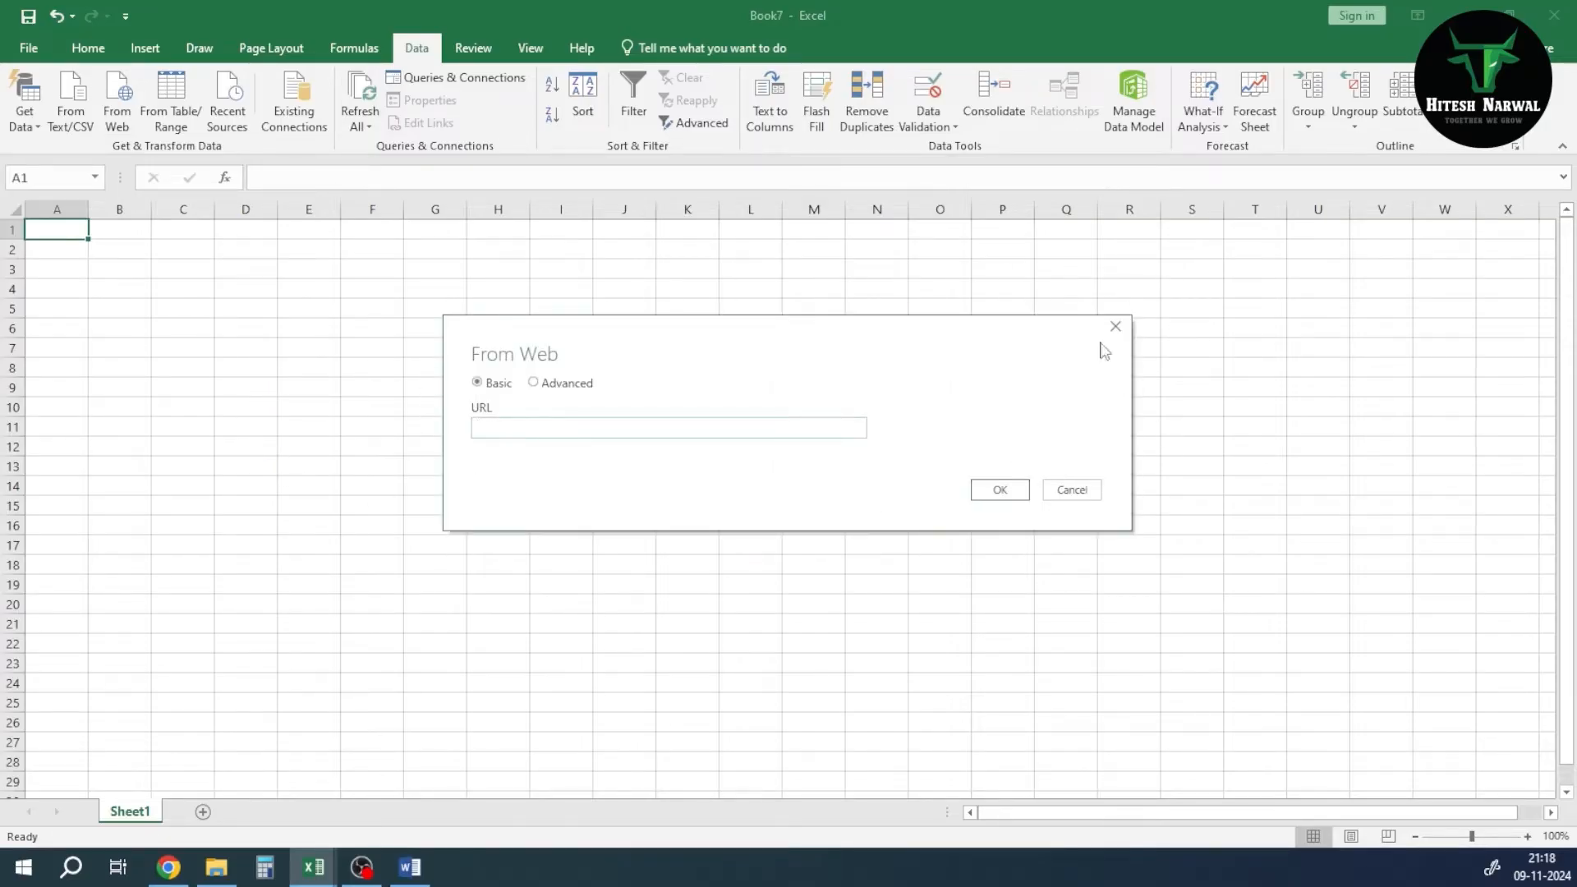
- Switch to Chrome, search Google for "nse" in a new tab and open the NSE India website
{"action": "left_click", "coordinate": [169, 867]}
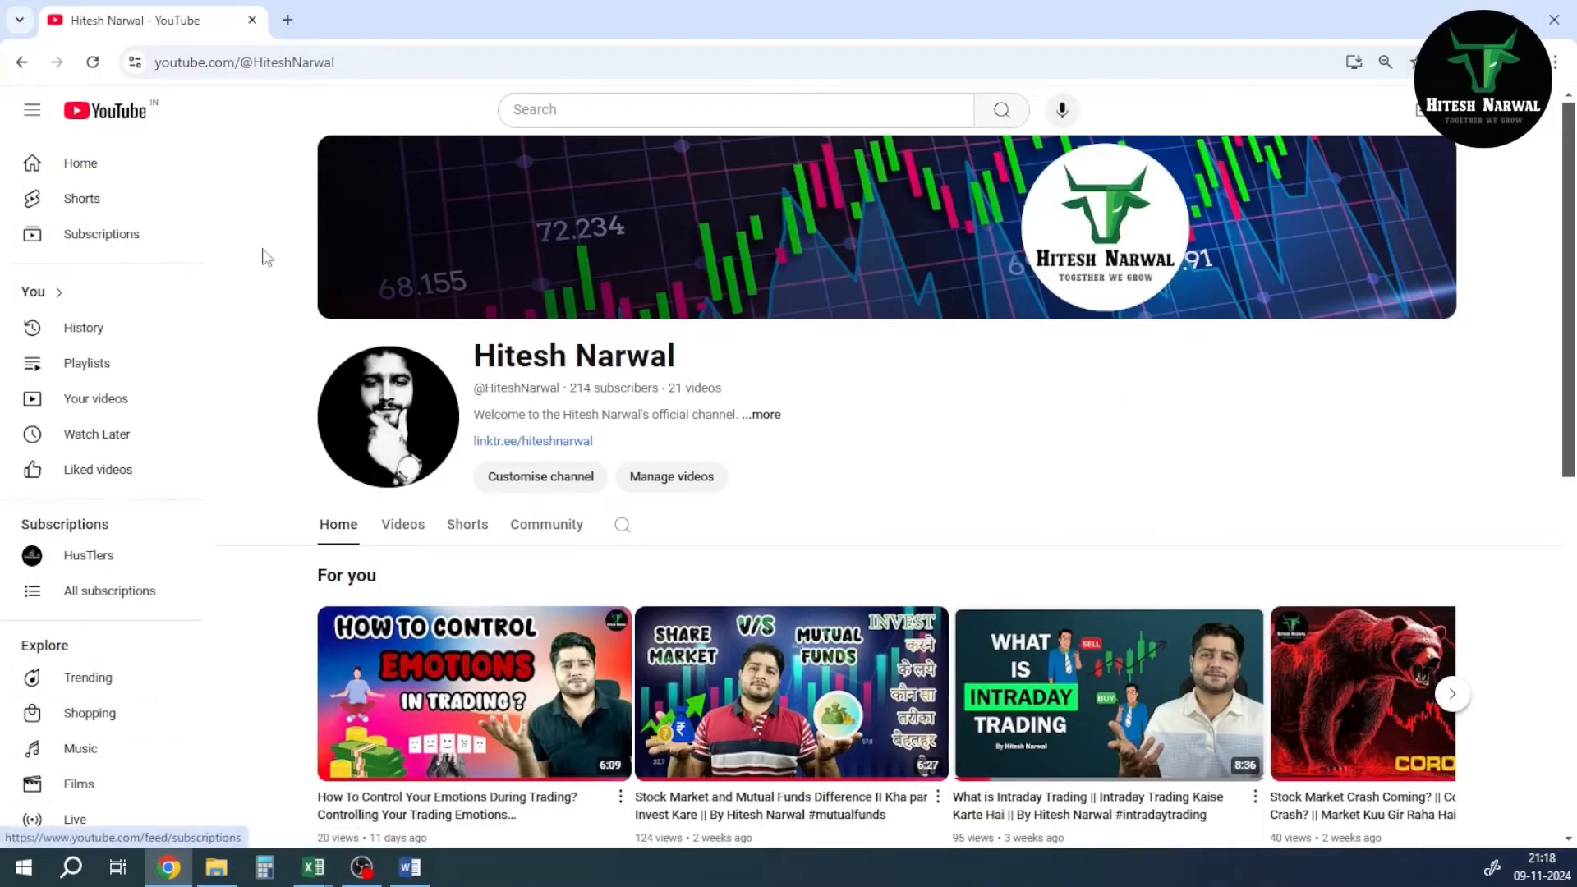
{"action": "left_click", "coordinate": [287, 19]}
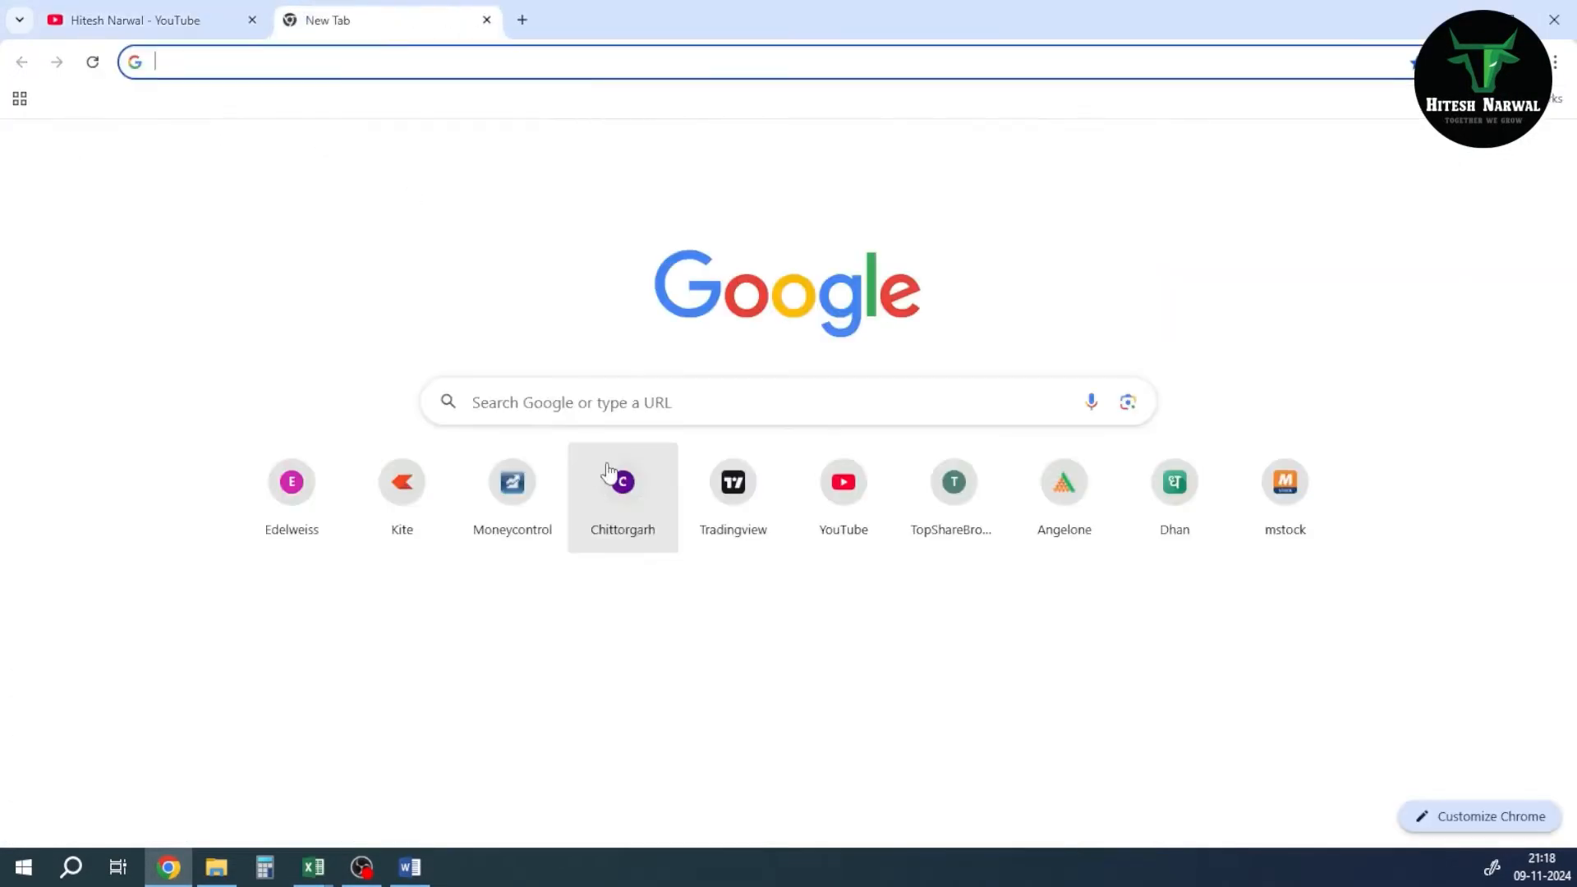
{"action": "left_click", "coordinate": [637, 408]}
{"action": "type", "text": "nse"}
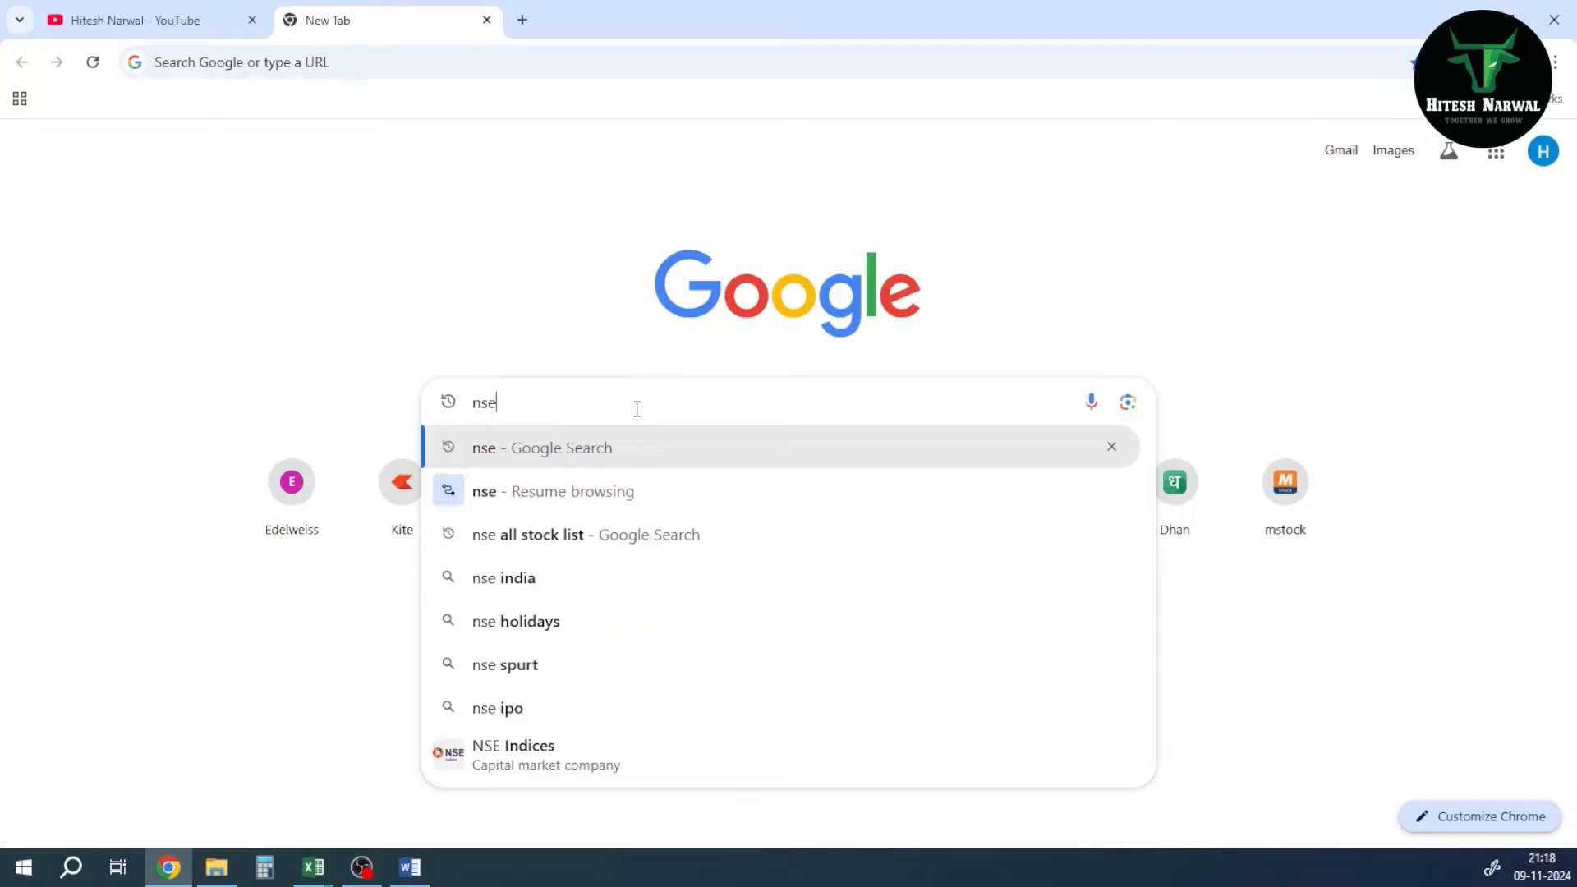
{"action": "key", "text": "Return"}
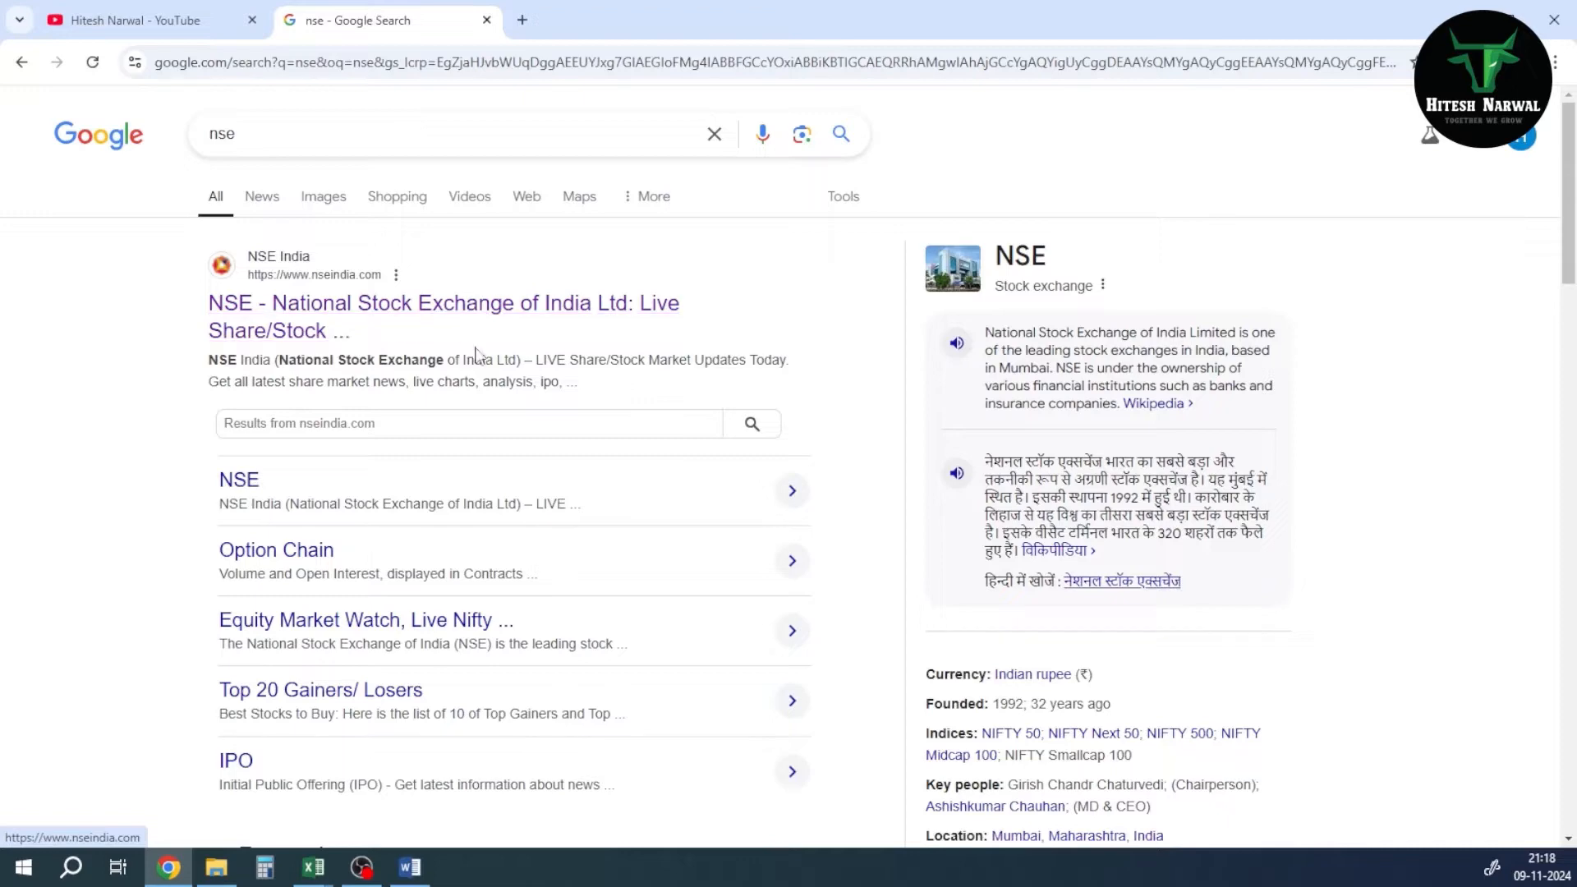
{"action": "left_click", "coordinate": [416, 315]}
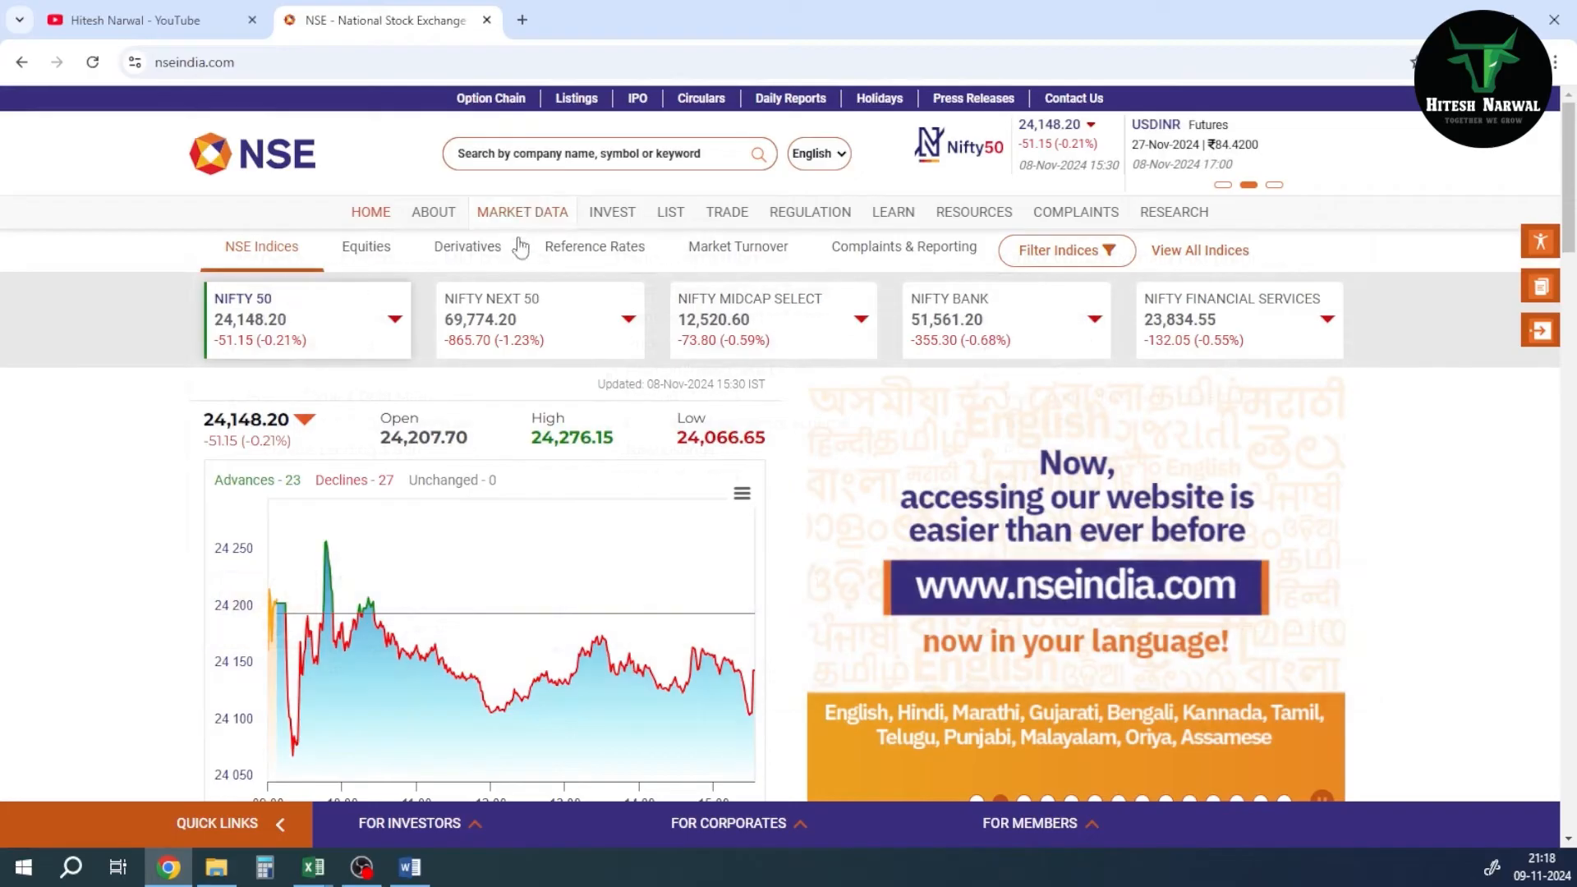
- Open the Indices page from NSE's market data, open the NIFTY 50 index and look over its stock table
{"action": "mouse_move", "coordinate": [528, 220]}
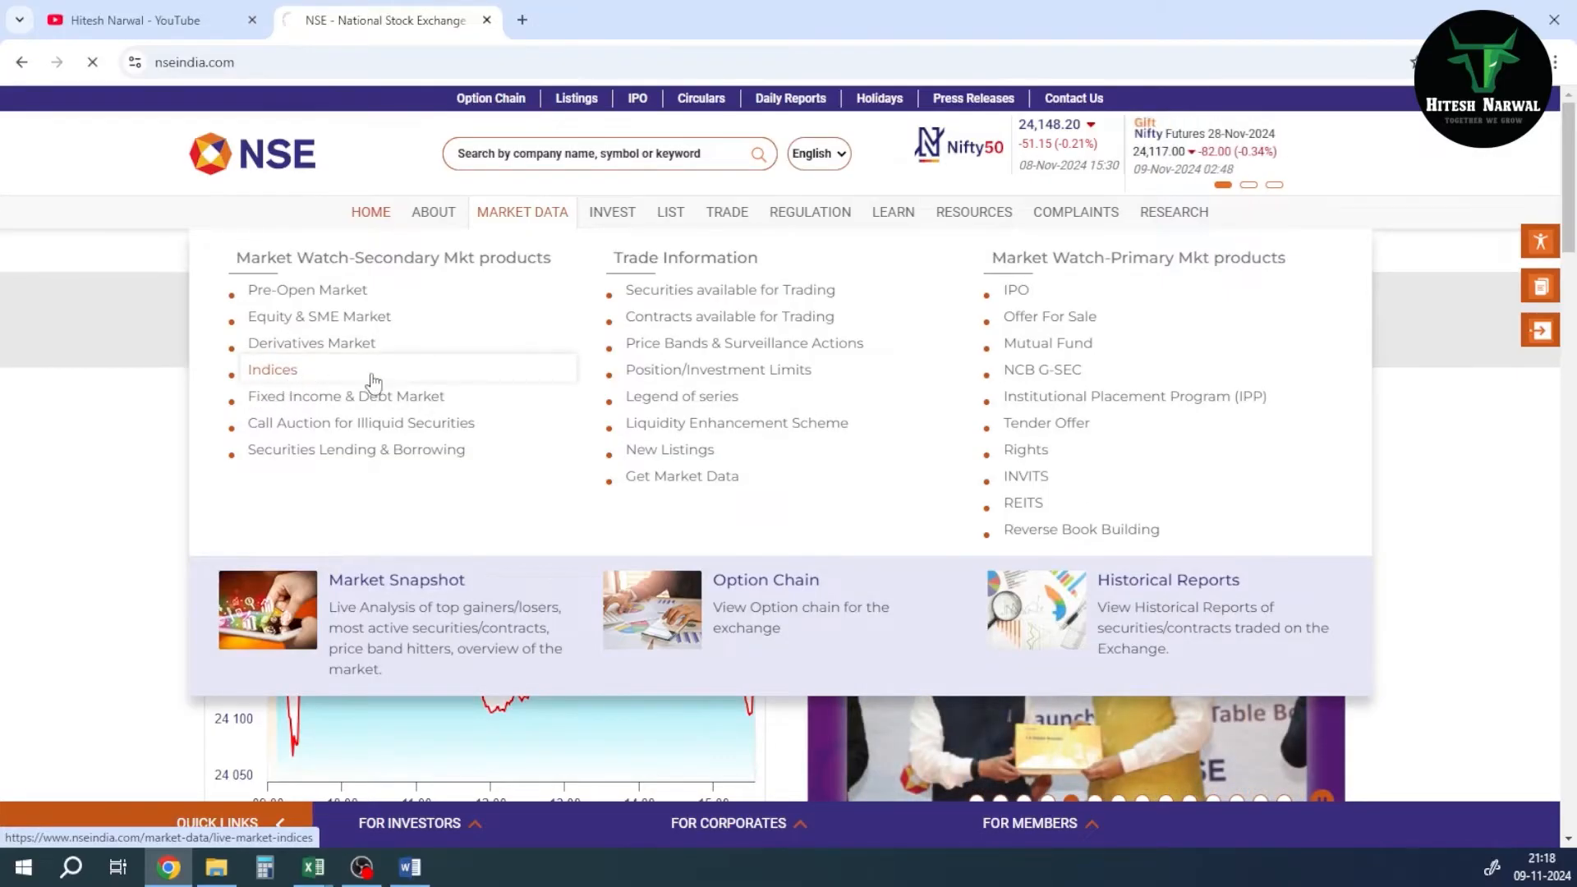
{"action": "left_click", "coordinate": [287, 377]}
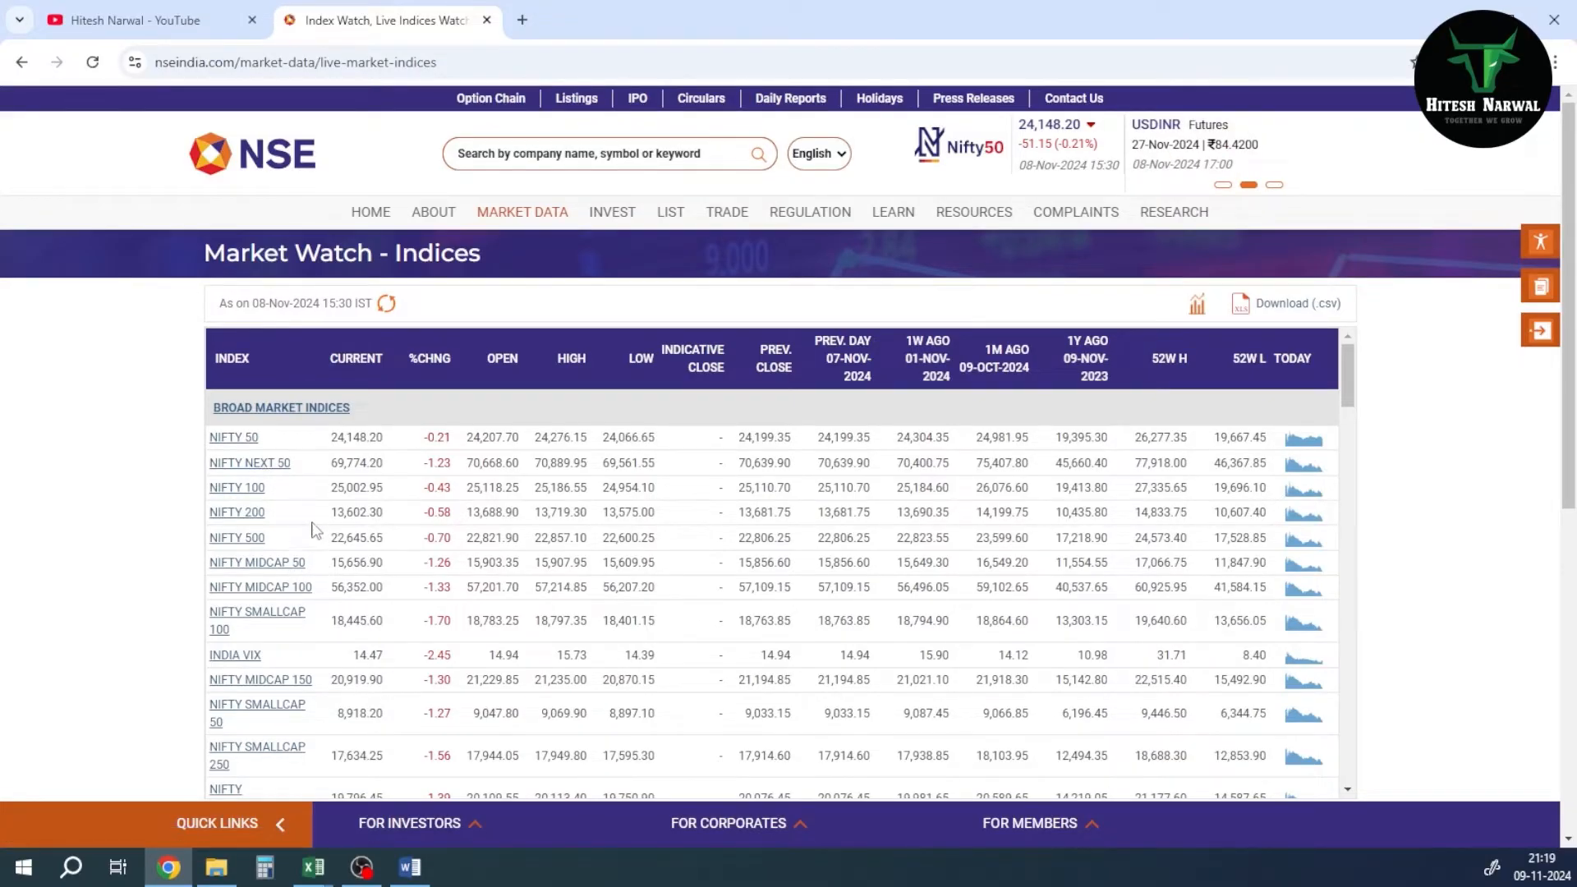
{"action": "left_click", "coordinate": [236, 442]}
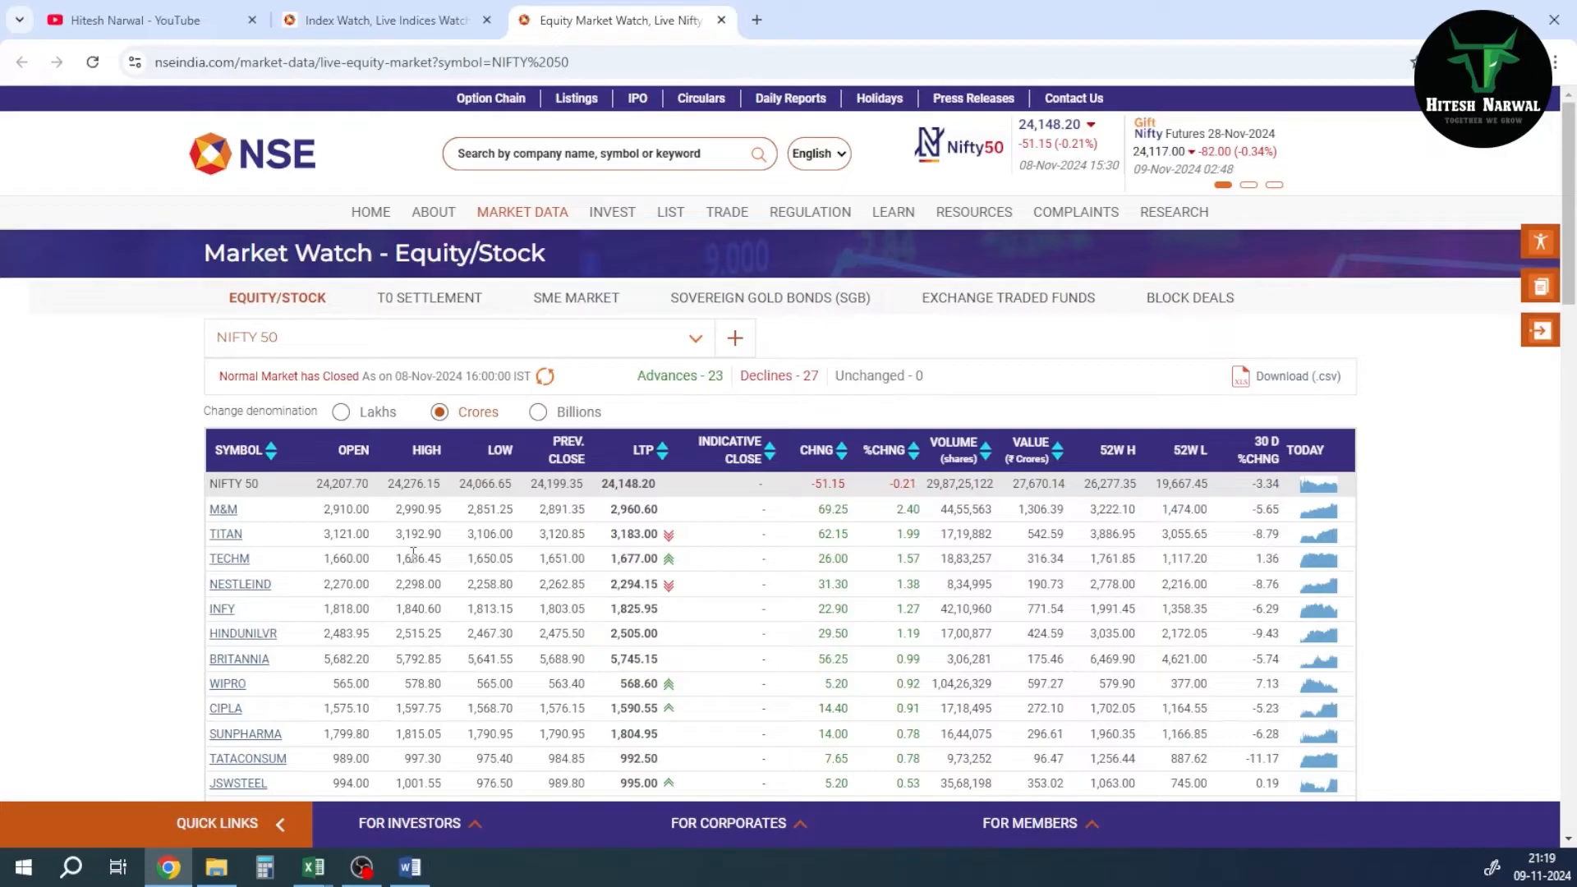
{"action": "scroll", "coordinate": [413, 552], "scroll_direction": "down", "scroll_amount": 15}
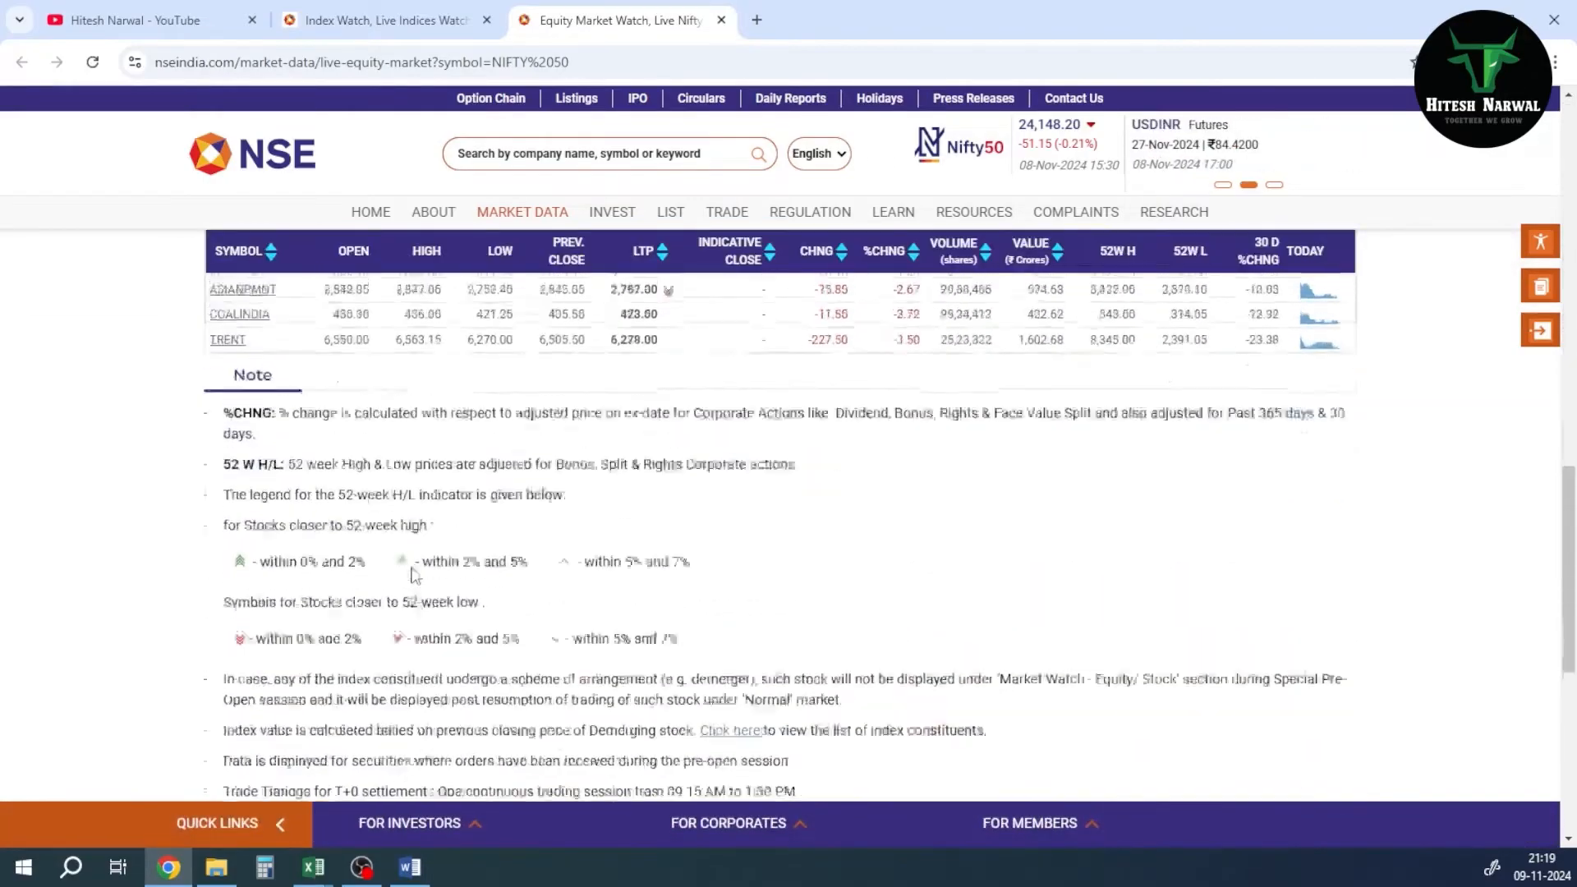
{"action": "scroll", "coordinate": [415, 575], "scroll_direction": "up", "scroll_amount": 15}
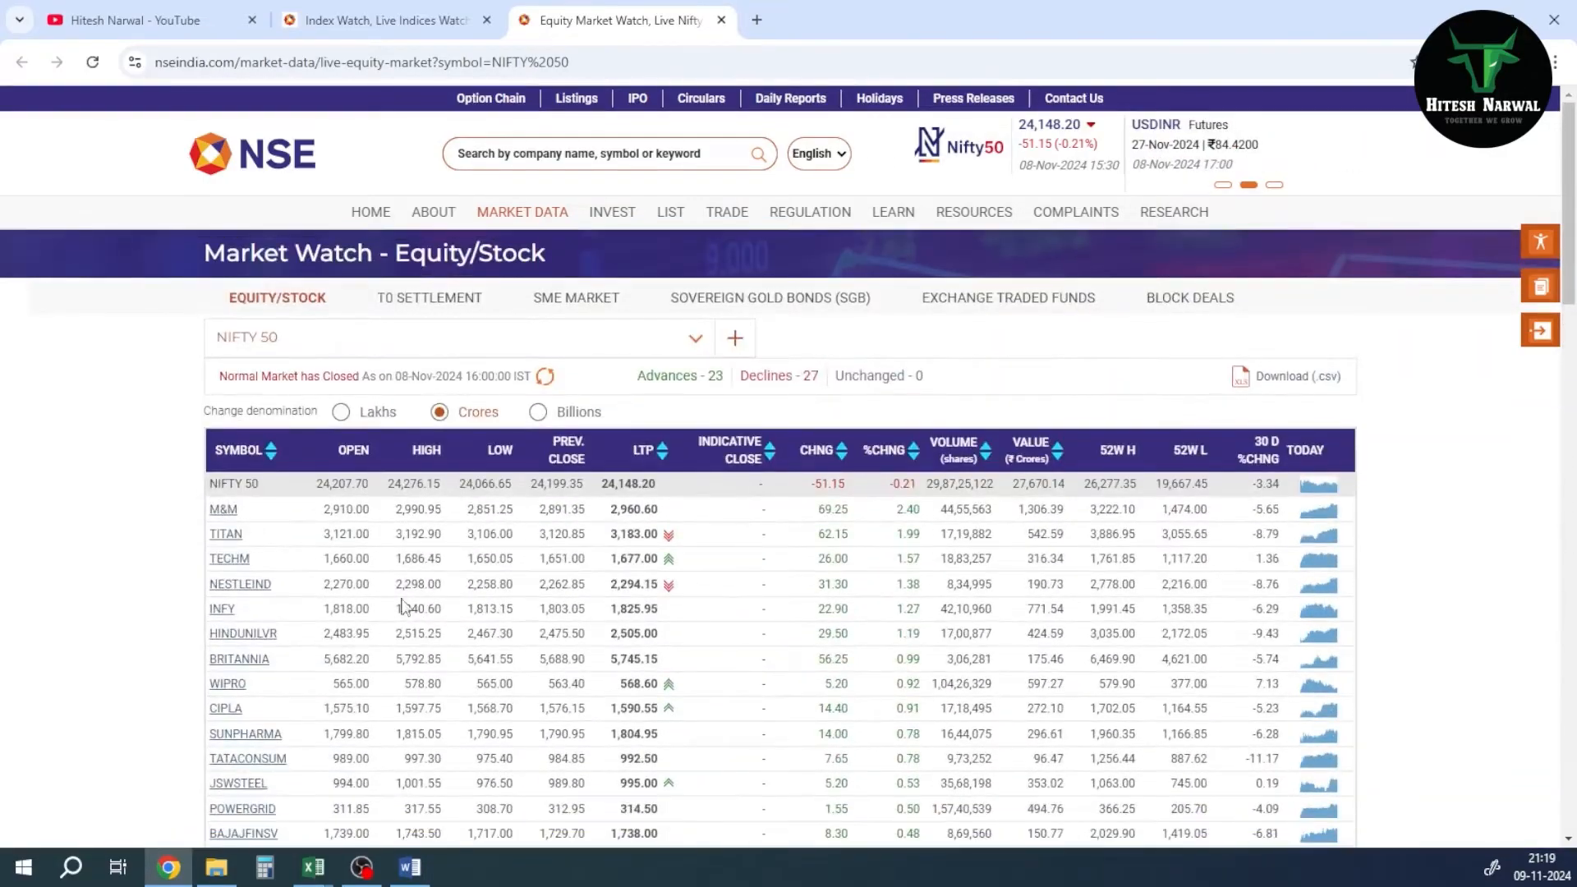
- Inspect the NIFTY 50 page in the developer tools and reload it to record its Network requests
{"action": "right_click", "coordinate": [1084, 337]}
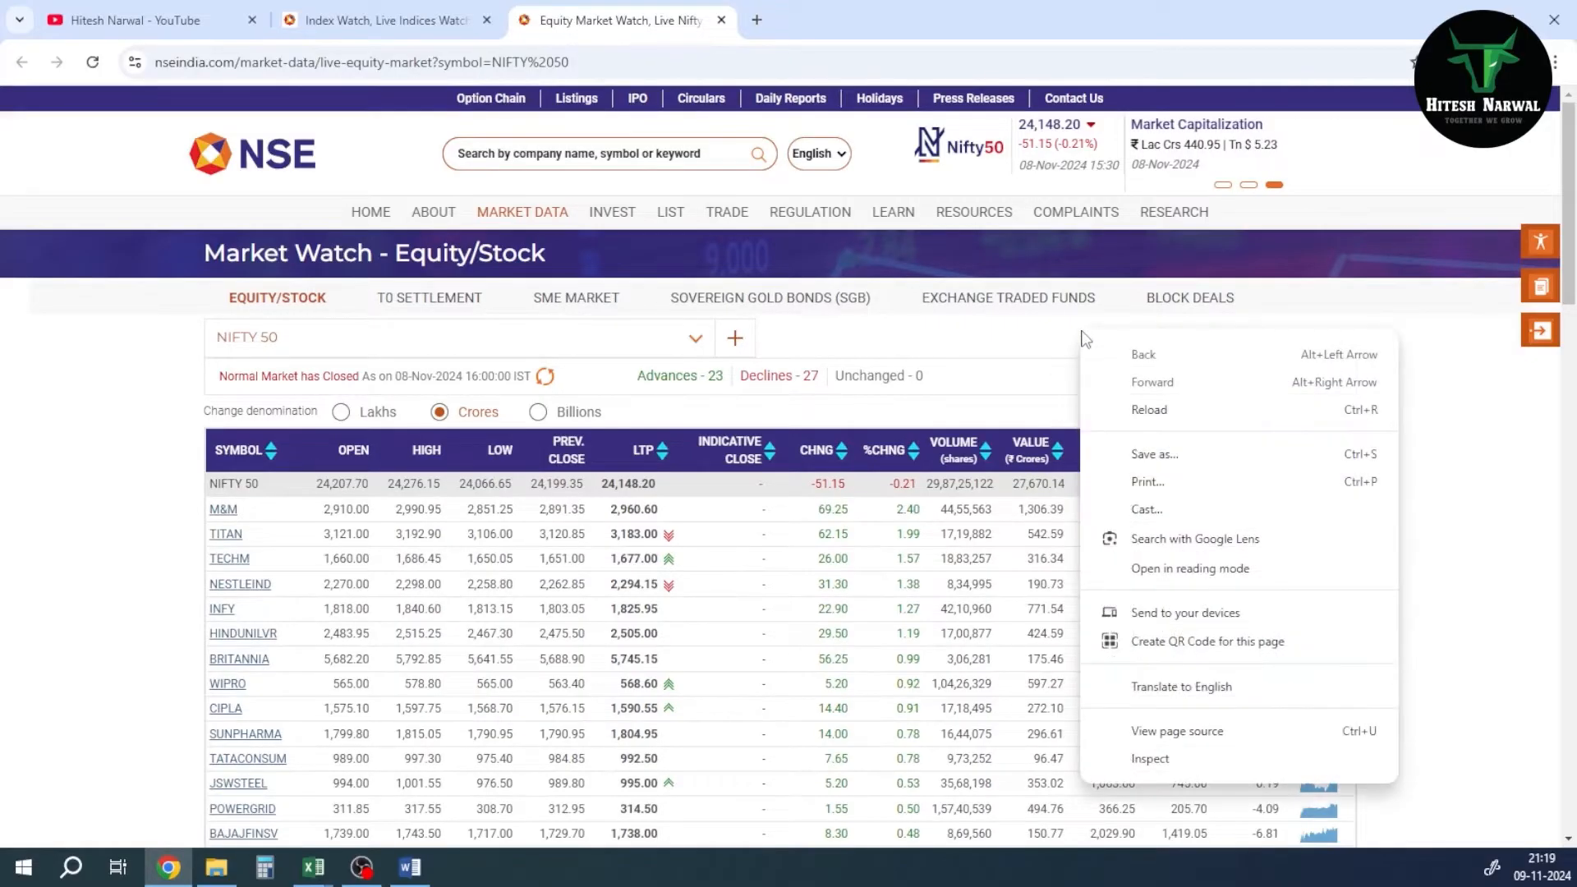
{"action": "left_click", "coordinate": [1150, 760]}
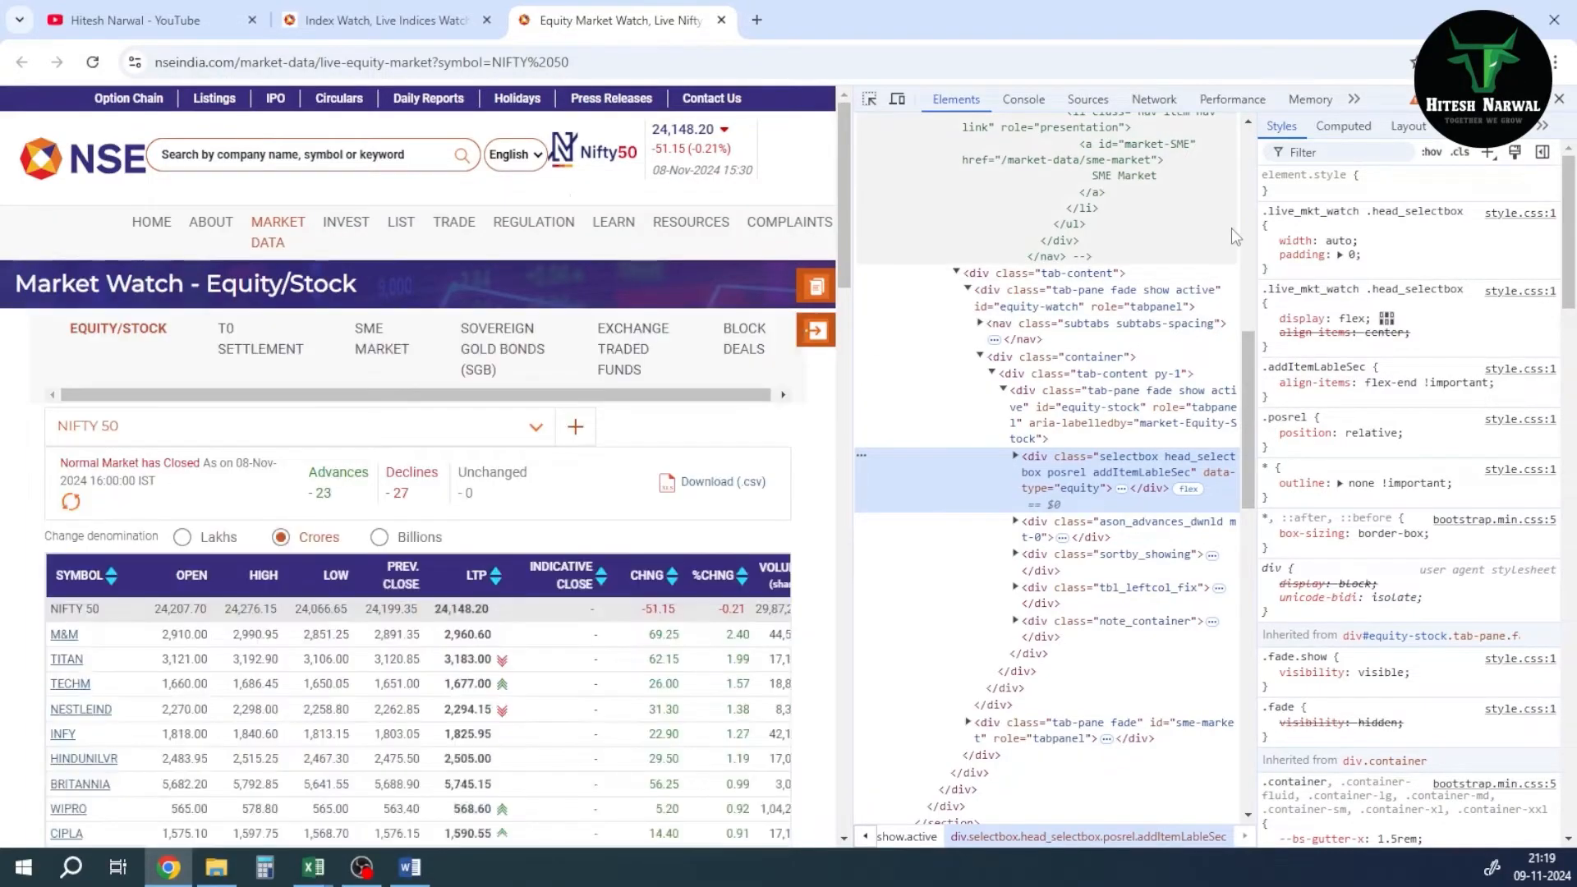
{"action": "left_click", "coordinate": [1154, 99]}
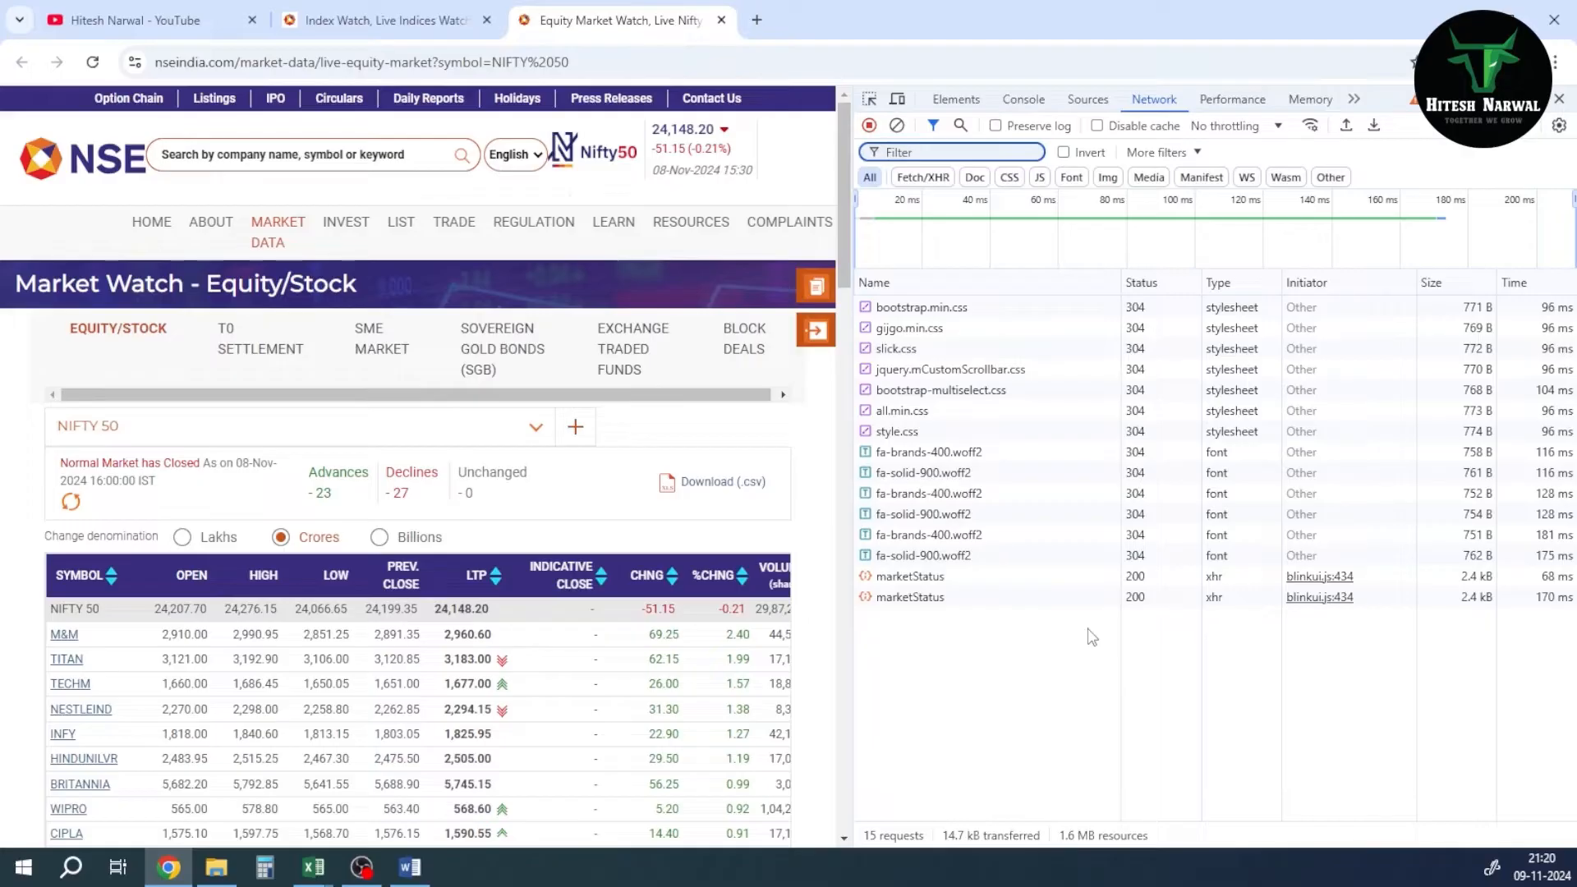
{"action": "key", "text": "F5"}
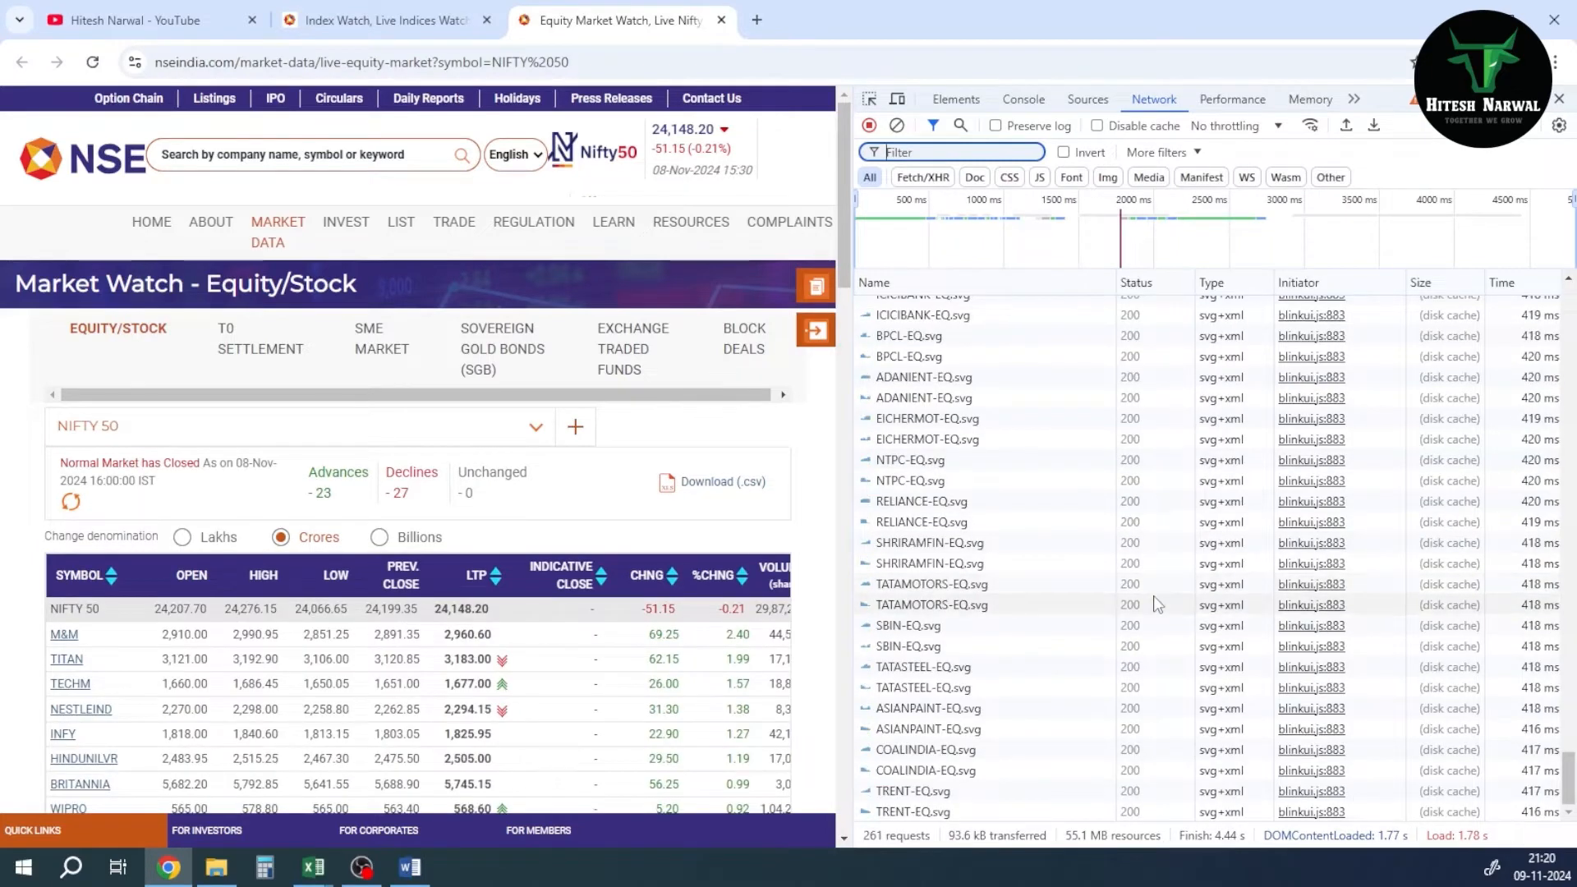
- Filter the recorded network requests by "nifty" and open the equity-stockIndices?index=NIFTY%2050 request's headers
{"action": "scroll", "coordinate": [1158, 600], "scroll_direction": "up", "scroll_amount": 5}
{"action": "scroll", "coordinate": [1158, 604], "scroll_direction": "up", "scroll_amount": 5}
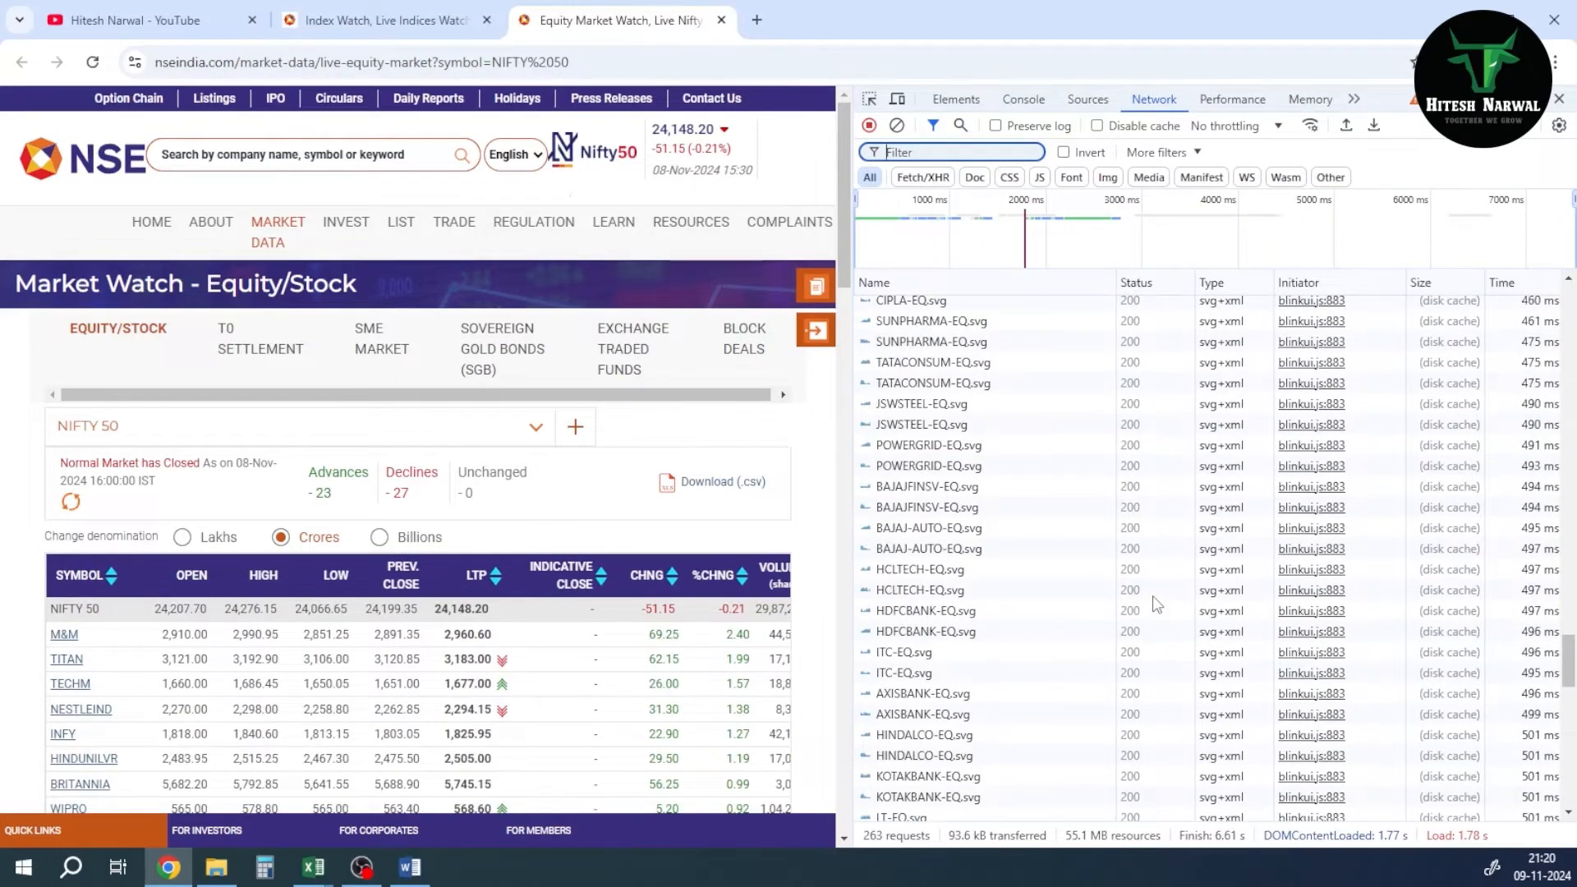
{"action": "scroll", "coordinate": [1154, 600], "scroll_direction": "up", "scroll_amount": 10}
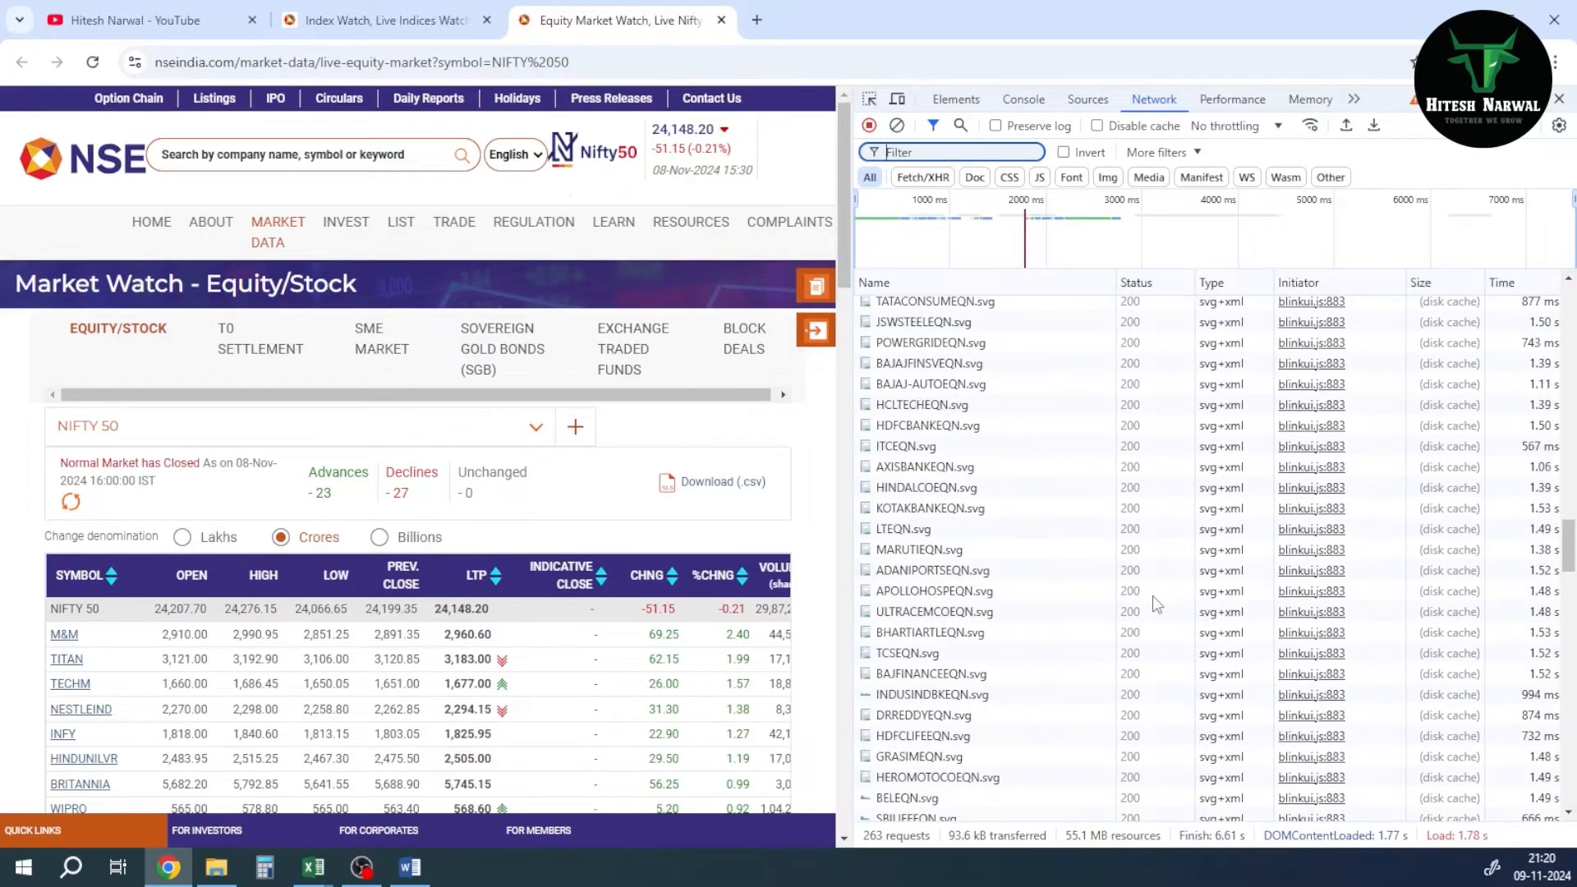
{"action": "scroll", "coordinate": [1152, 595], "scroll_direction": "down", "scroll_amount": 10}
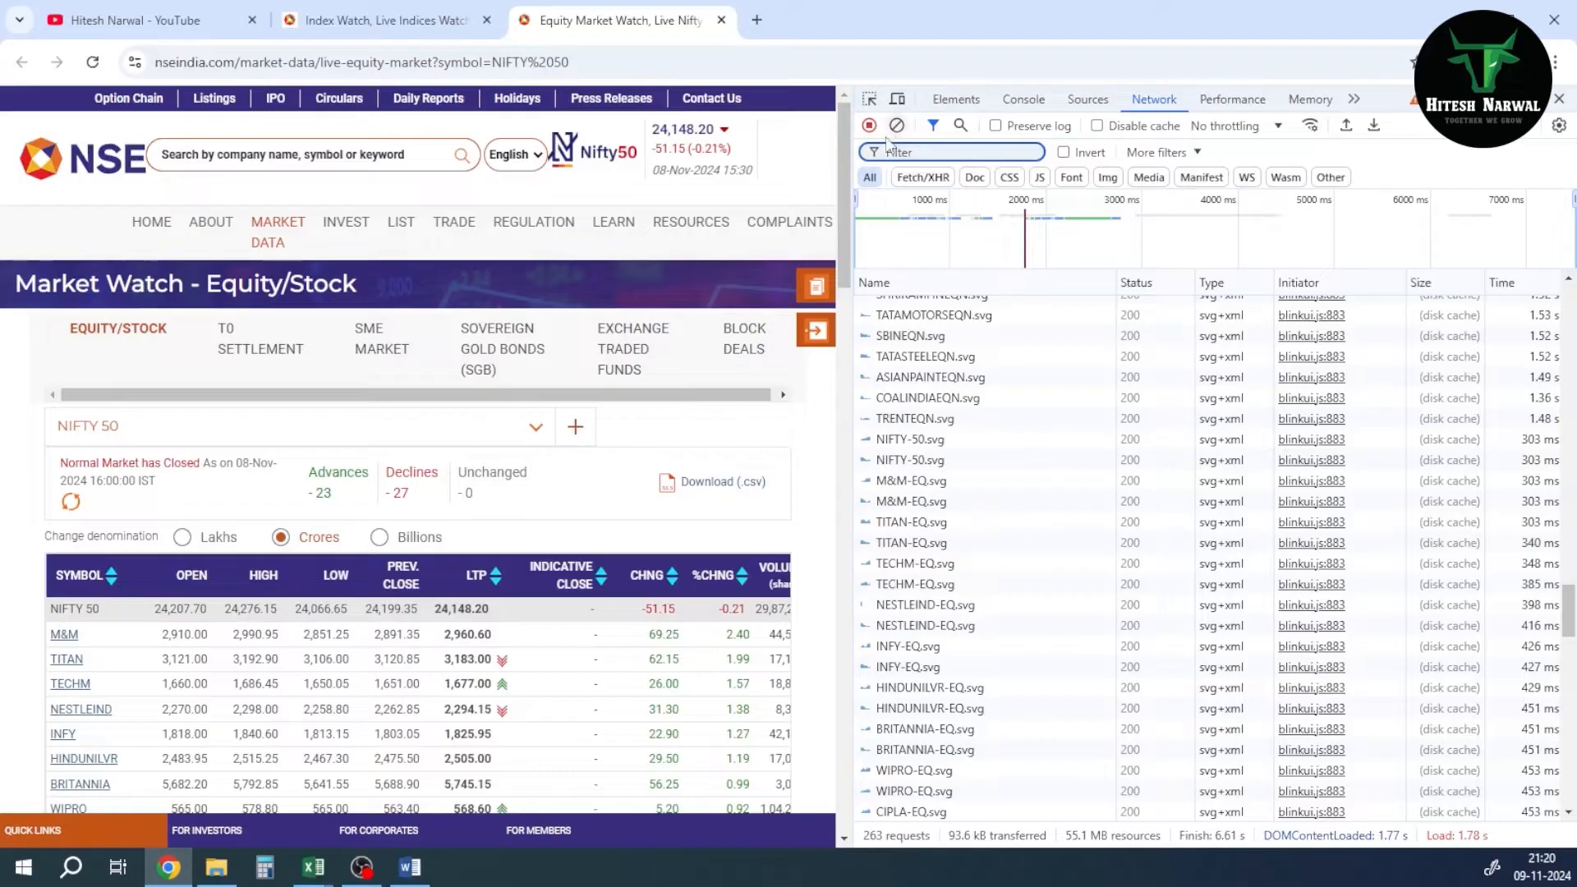
{"action": "left_click", "coordinate": [930, 154]}
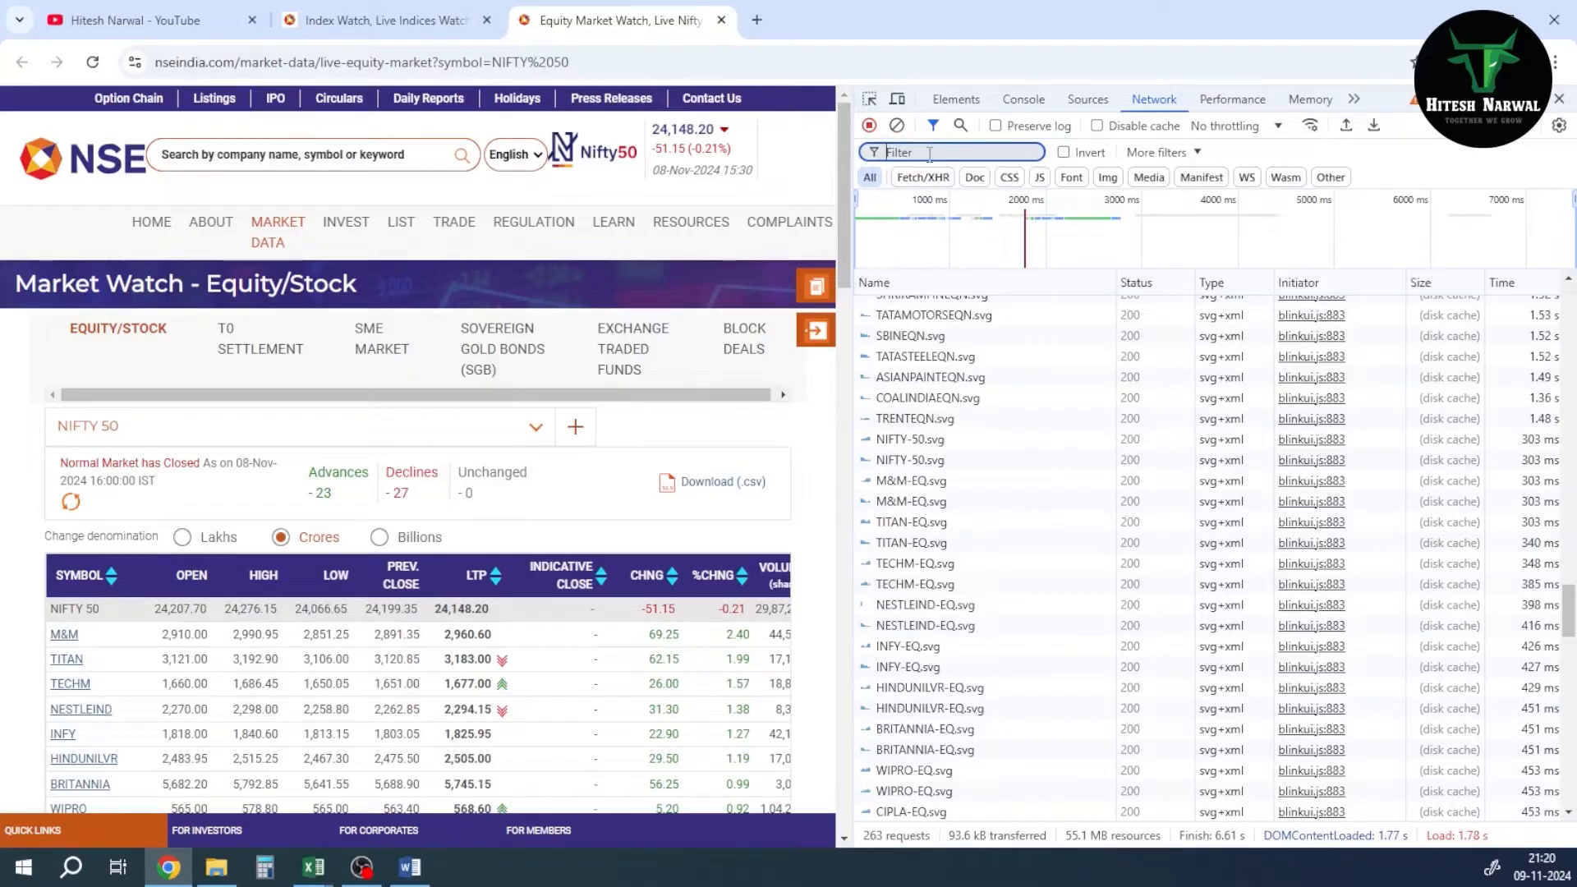
{"action": "type", "text": "nifty"}
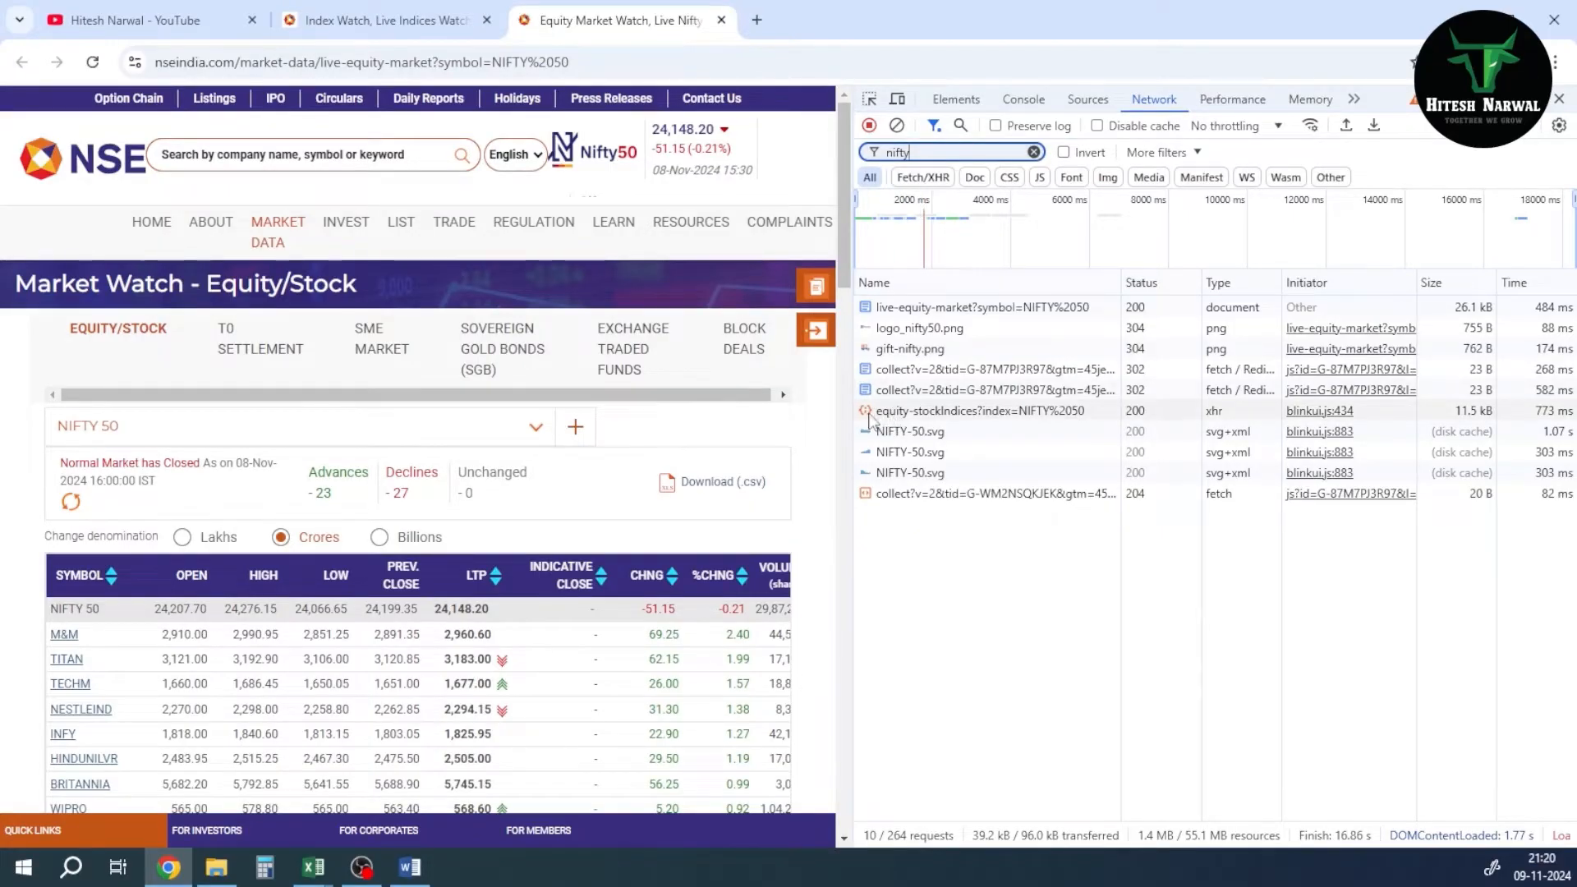
{"action": "left_click", "coordinate": [1001, 416]}
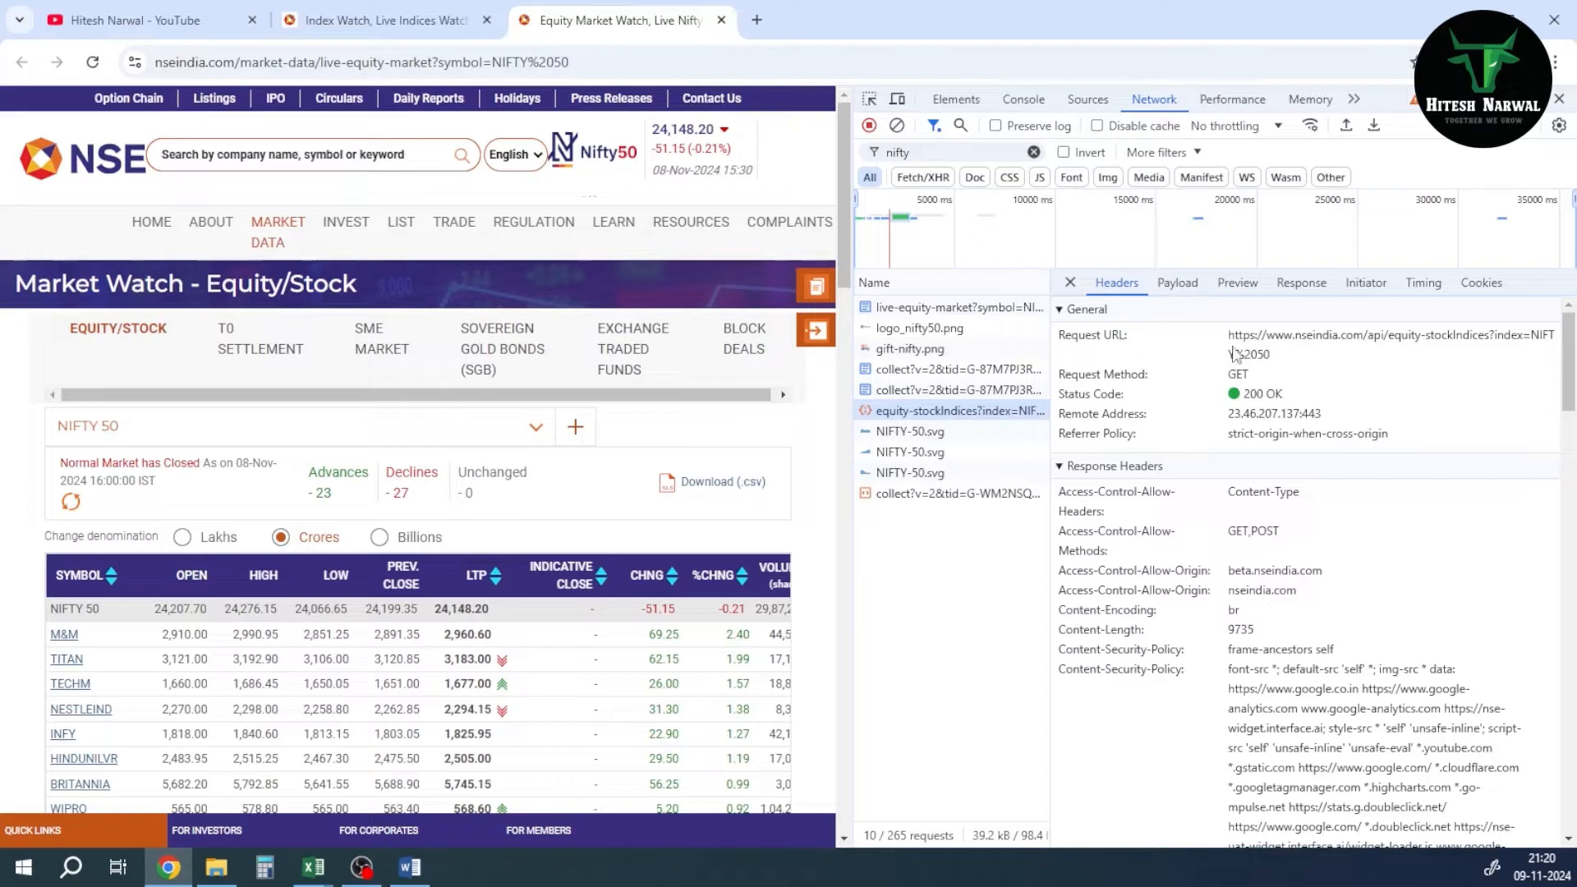
- Copy the Request URL of the equity-stockIndices request and paste it as the URL of Excel's From Web import in Book7
{"action": "left_click_drag", "start_coordinate": [1231, 340], "coordinate": [1408, 356]}
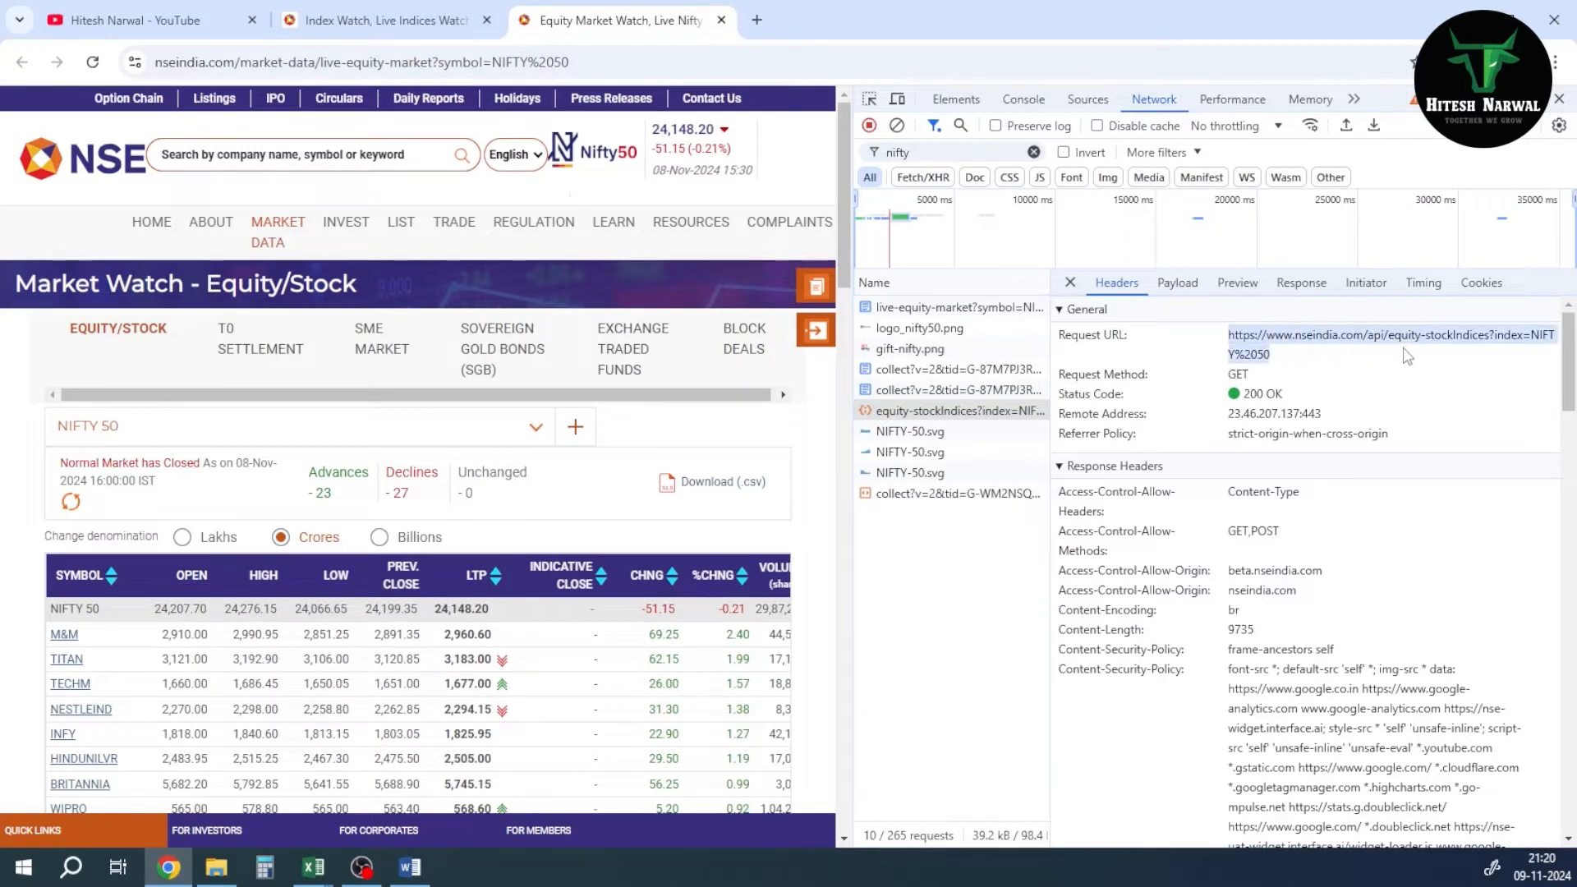
{"action": "right_click", "coordinate": [1261, 350]}
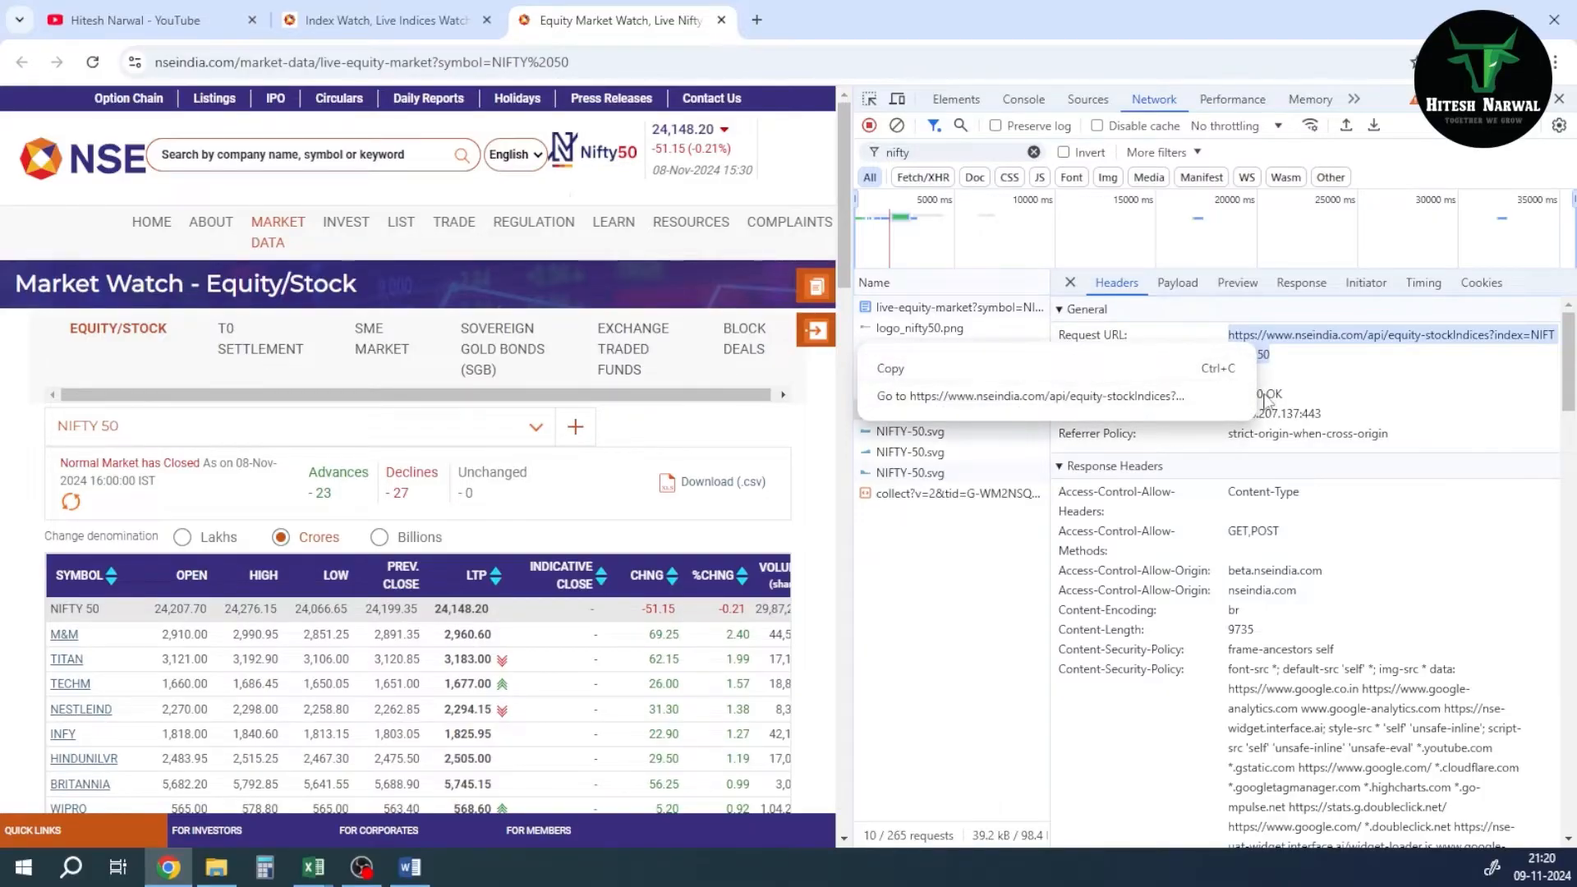
{"action": "left_click", "coordinate": [1284, 346]}
{"action": "left_click", "coordinate": [1232, 352]}
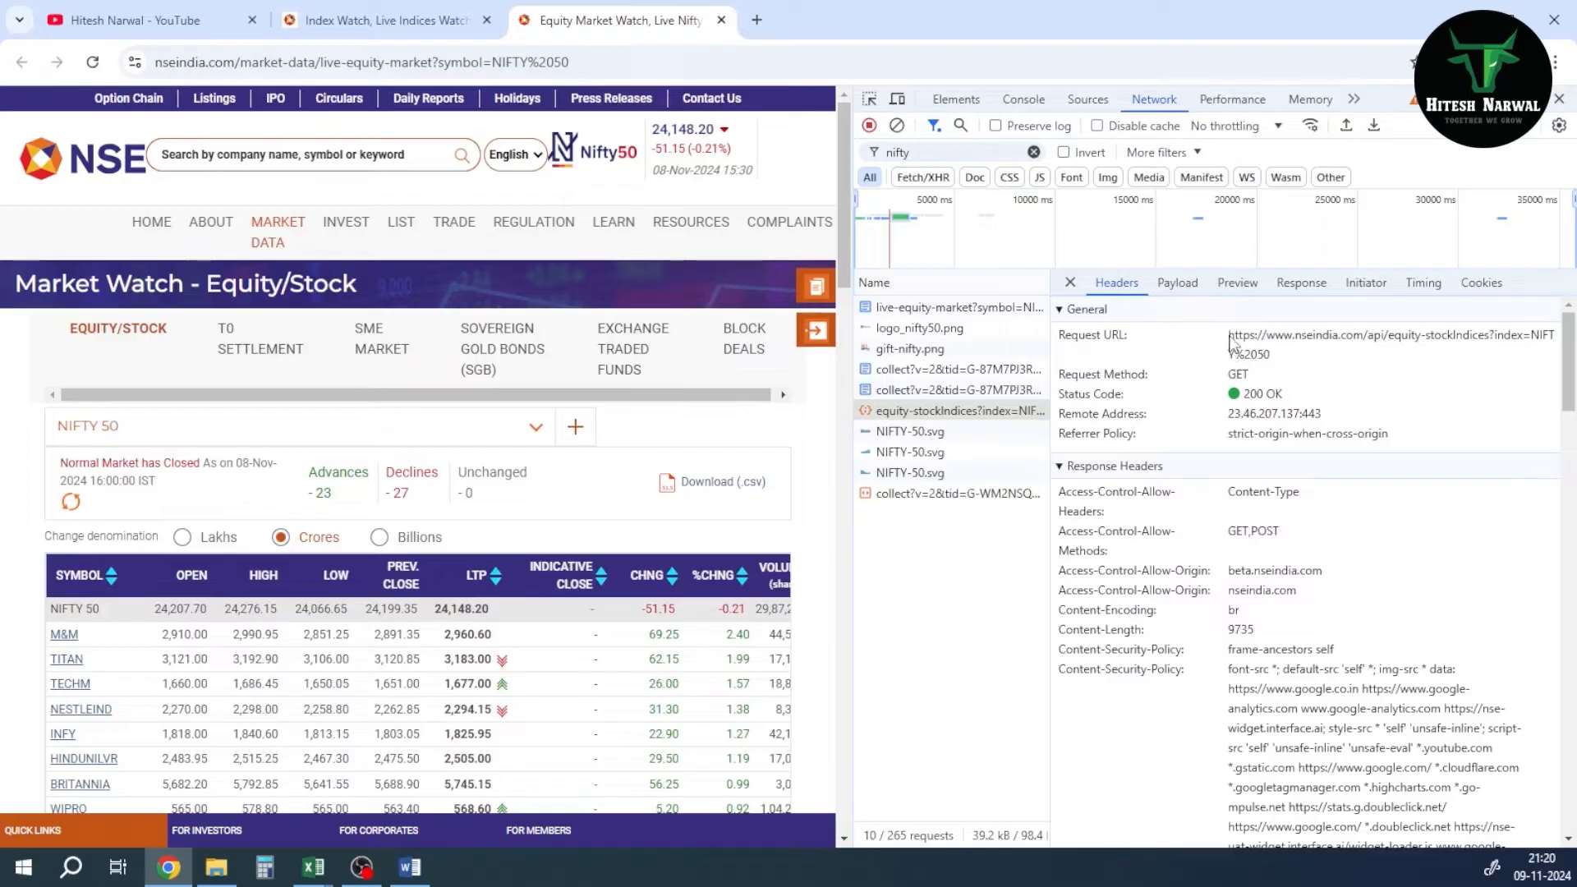
{"action": "left_click_drag", "start_coordinate": [1232, 343], "coordinate": [1257, 354]}
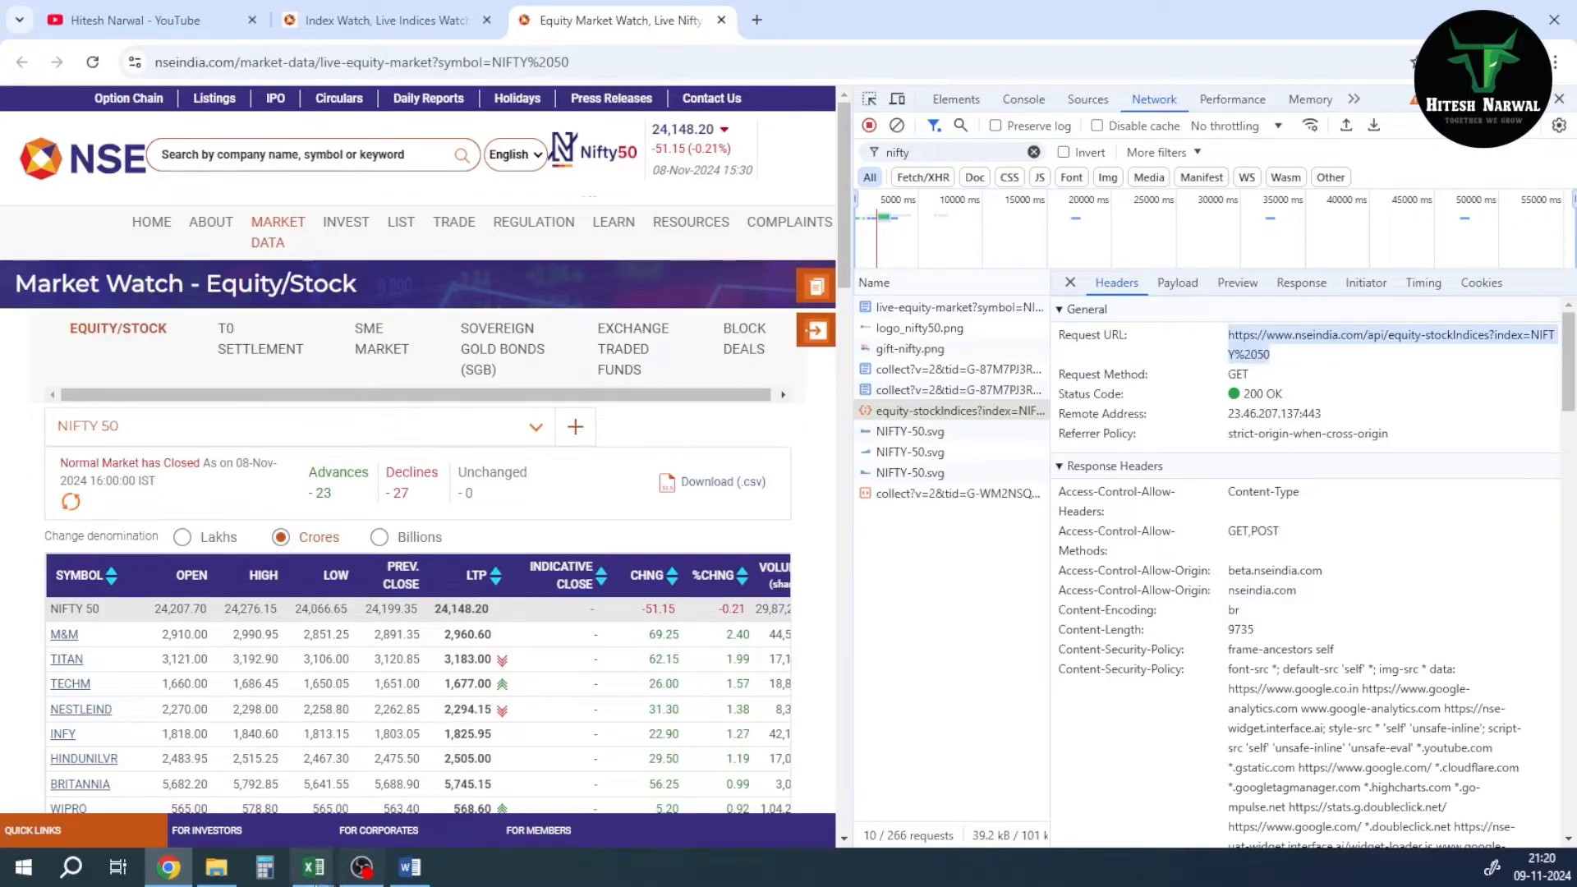
{"action": "mouse_move", "coordinate": [313, 868]}
{"action": "left_click", "coordinate": [402, 793]}
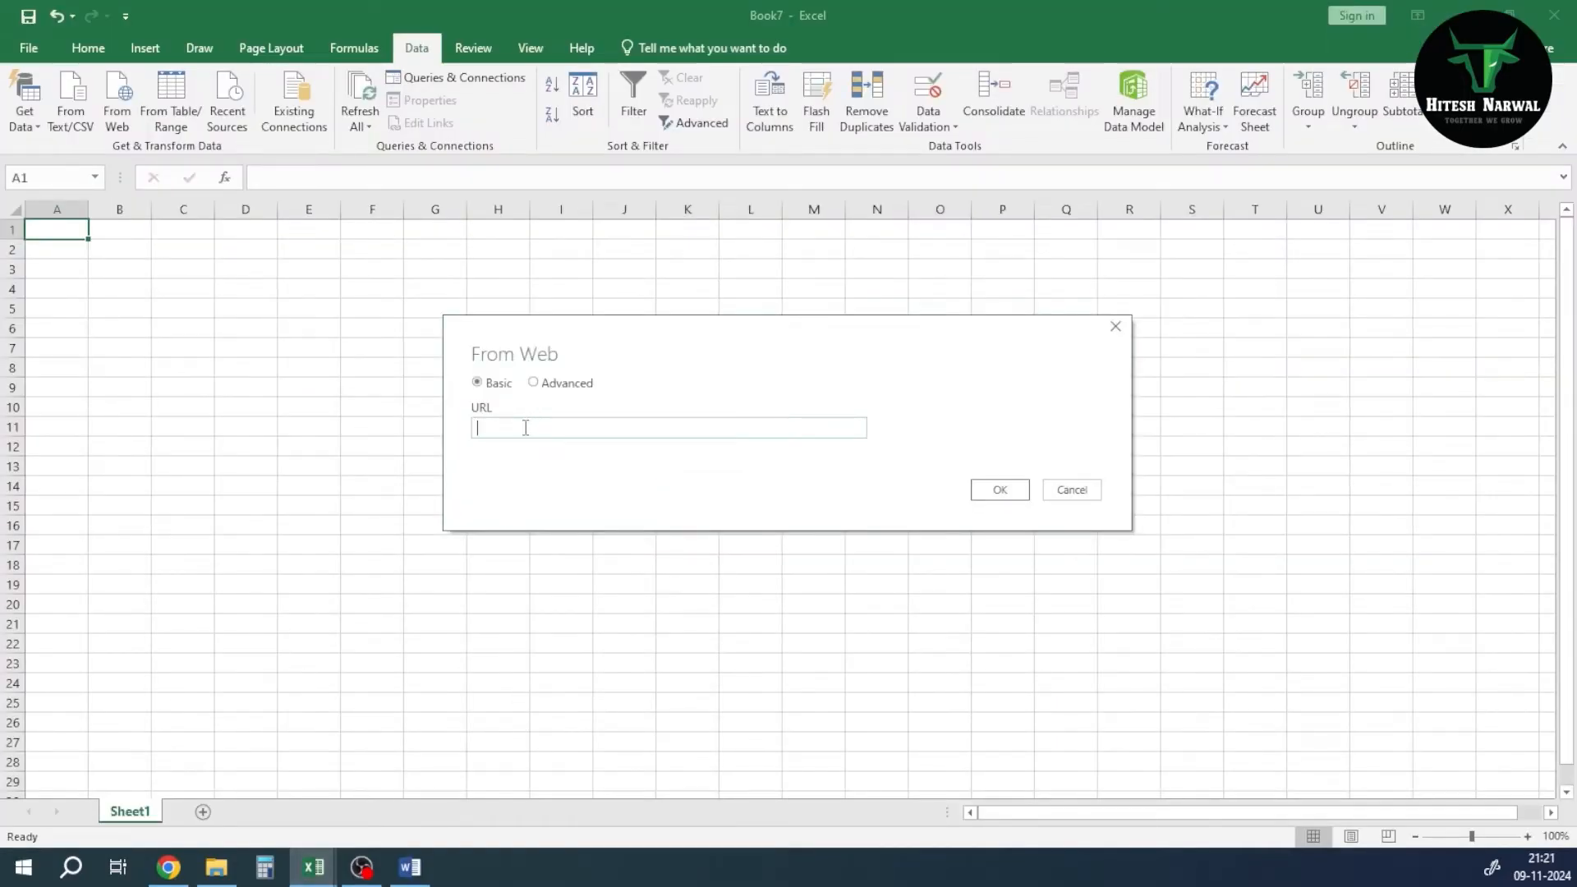
{"action": "key", "text": "ctrl+v"}
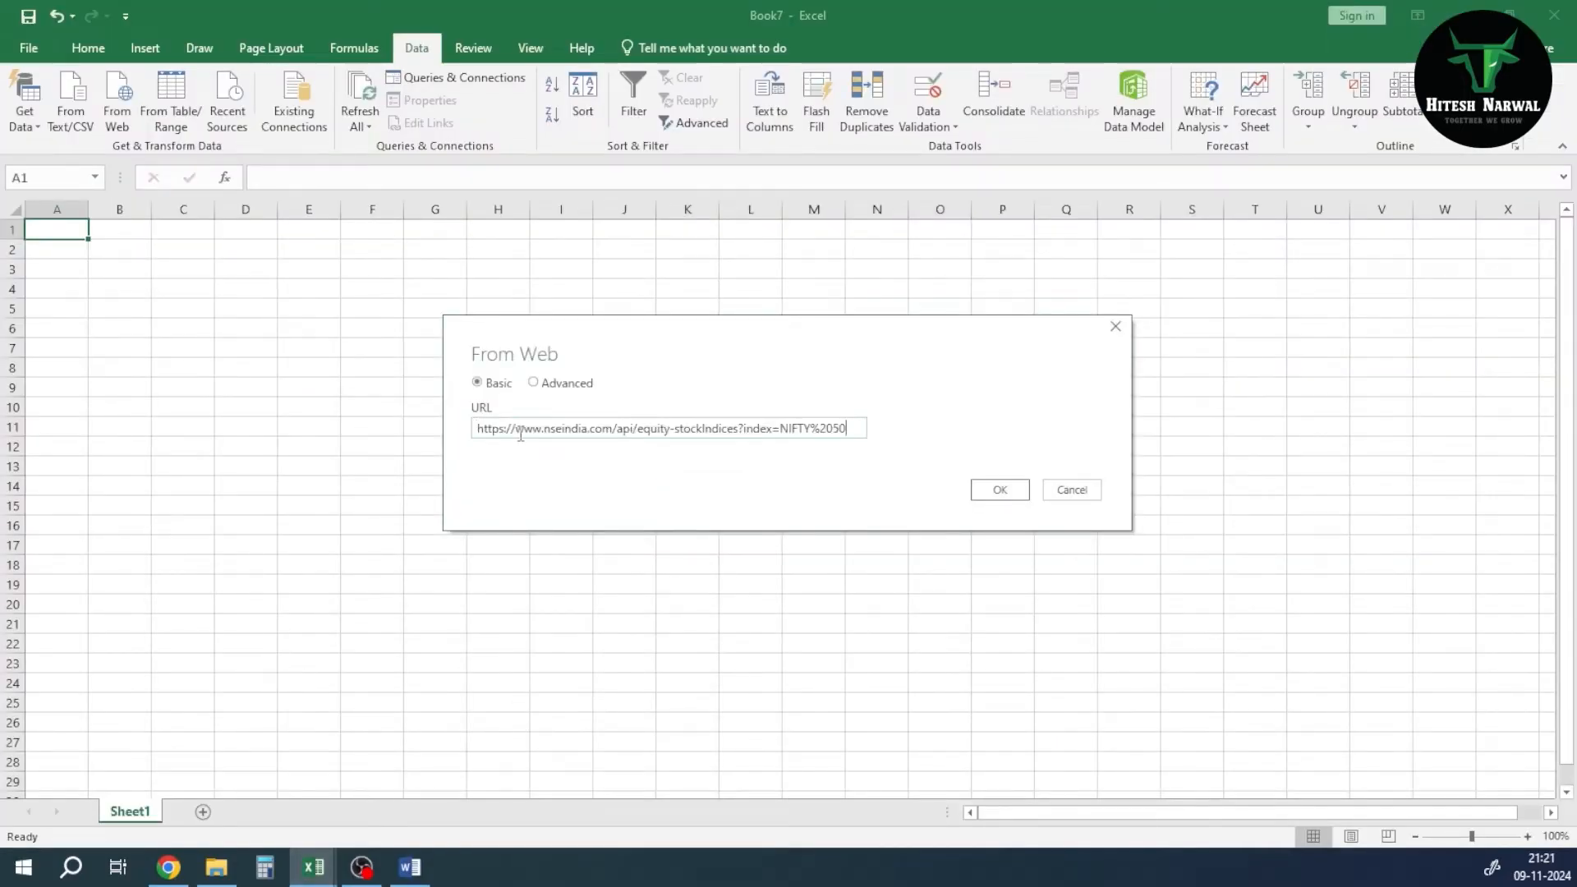
- Switch the web import to Advanced and choose Accept-Encoding as the first HTTP request header
{"action": "left_click", "coordinate": [534, 383]}
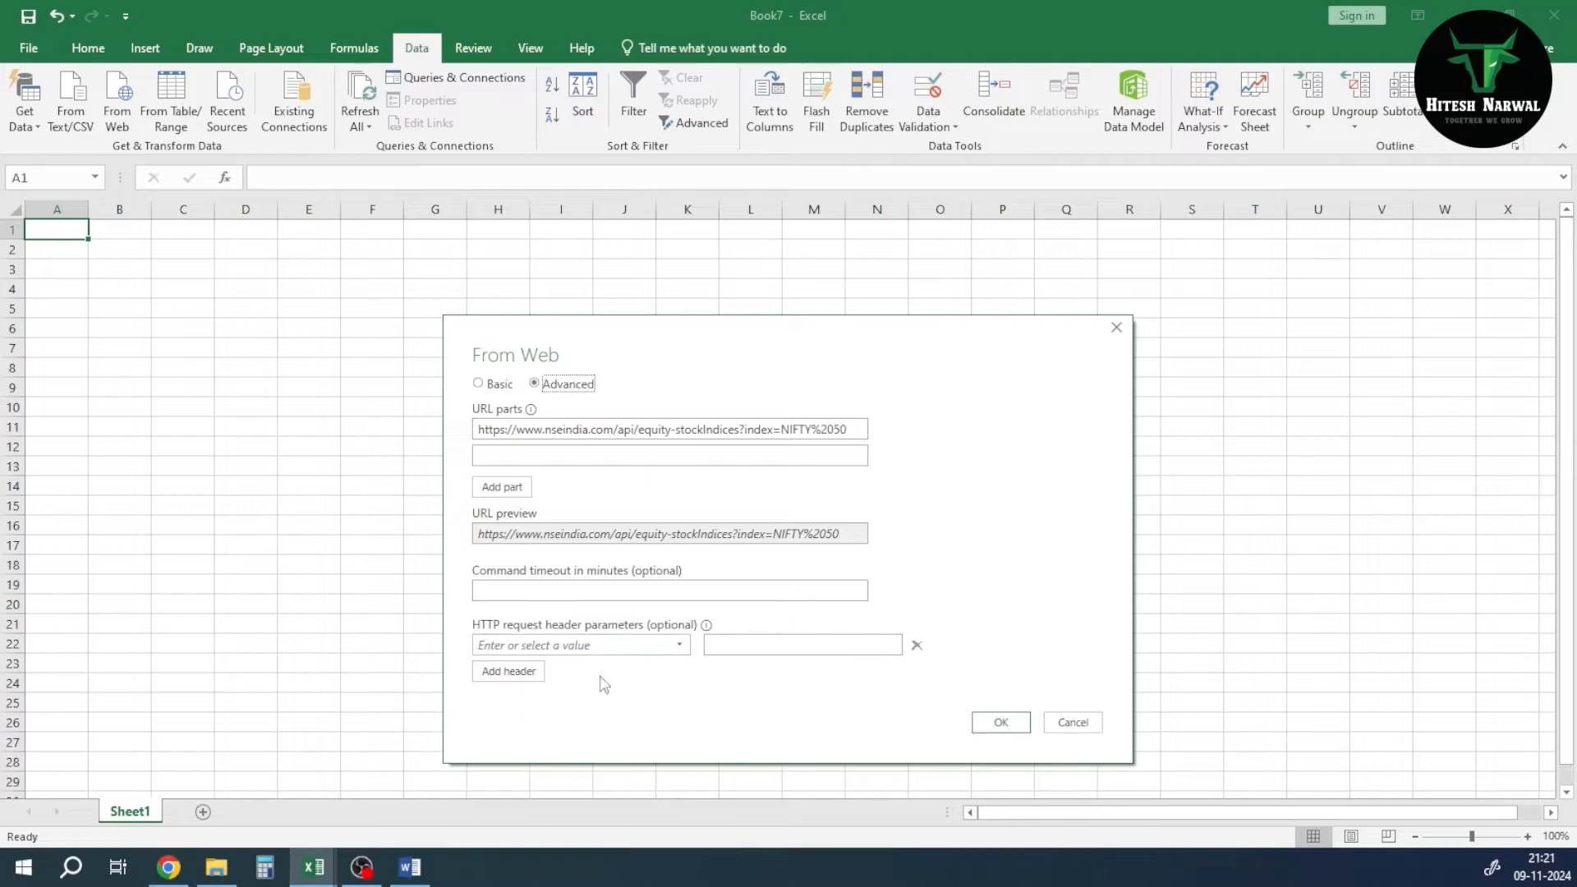
{"action": "left_click", "coordinate": [679, 645]}
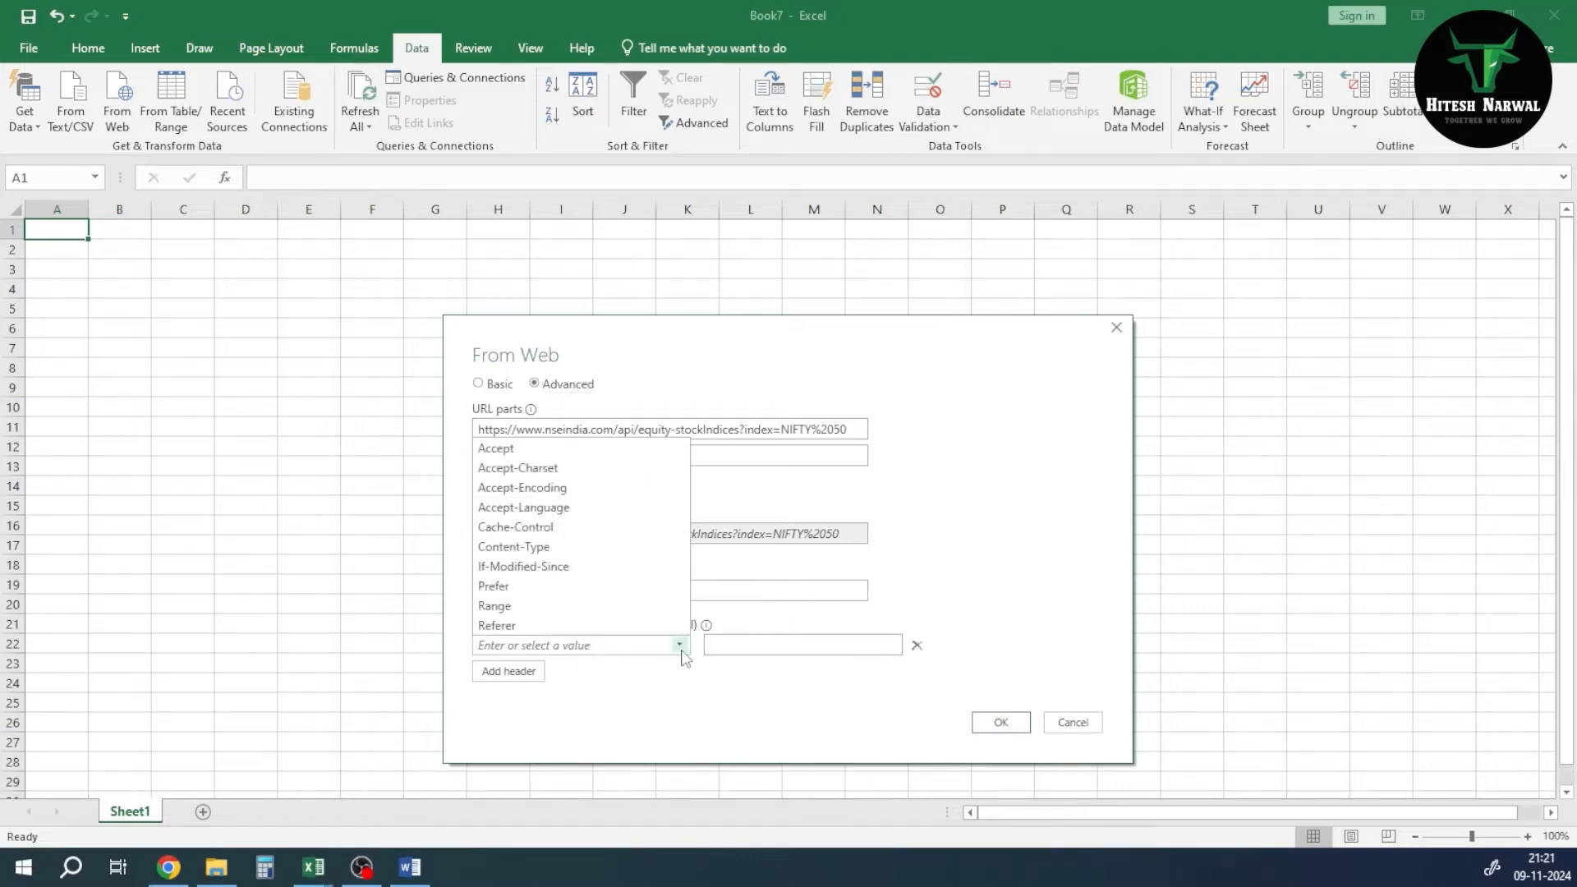
{"action": "left_click", "coordinate": [527, 488]}
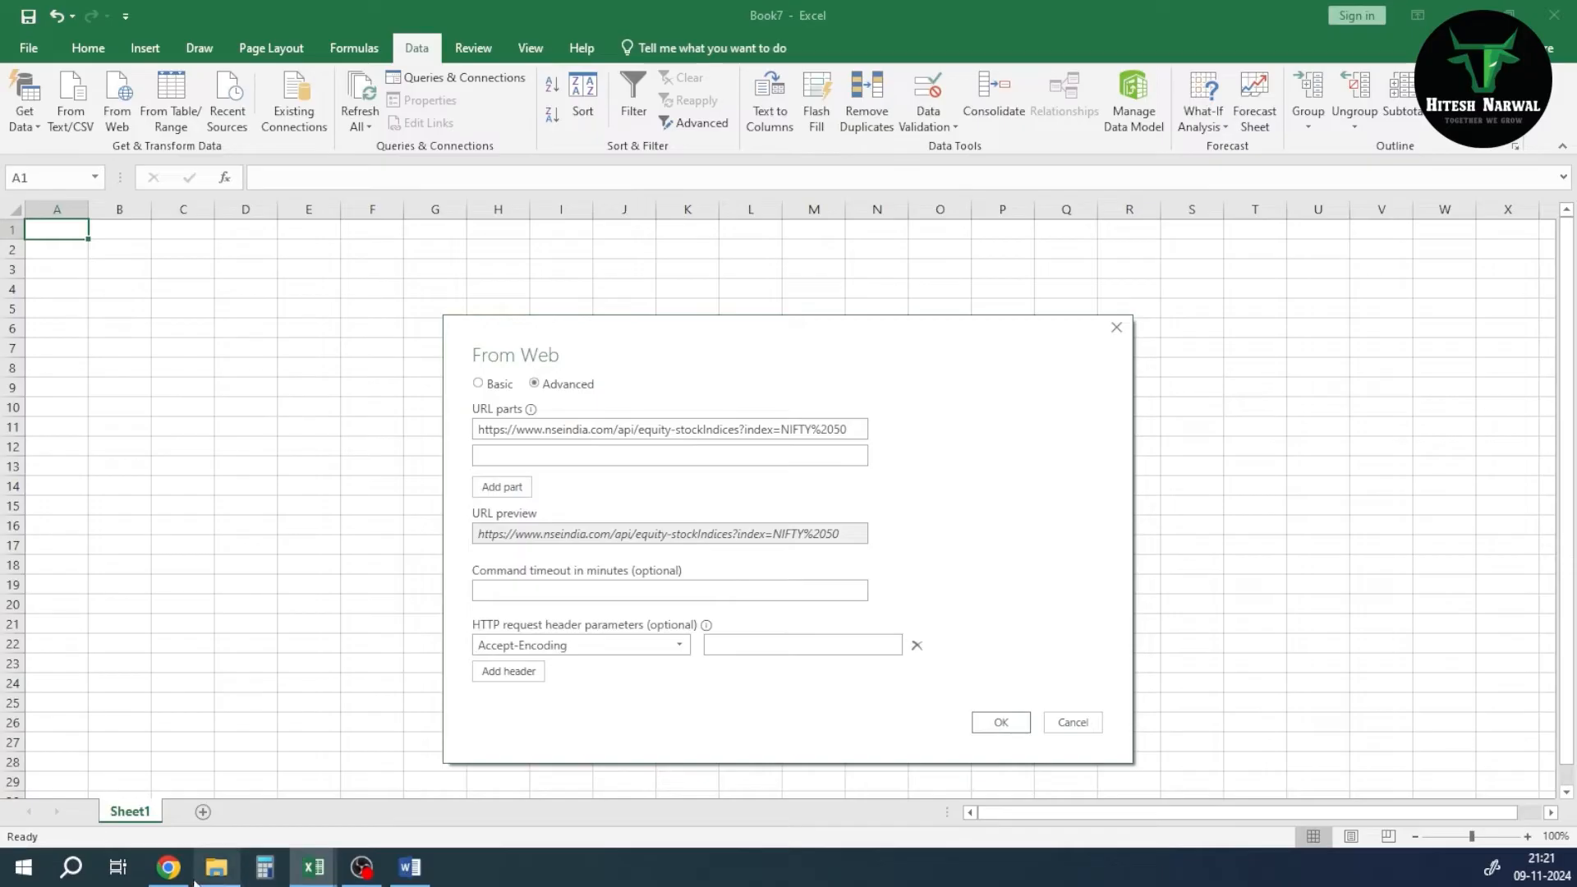
- Copy "gzip, deflate" from the Accept-Encoding request header in Chrome and enter it as that header's value in Excel
{"action": "left_click", "coordinate": [168, 866]}
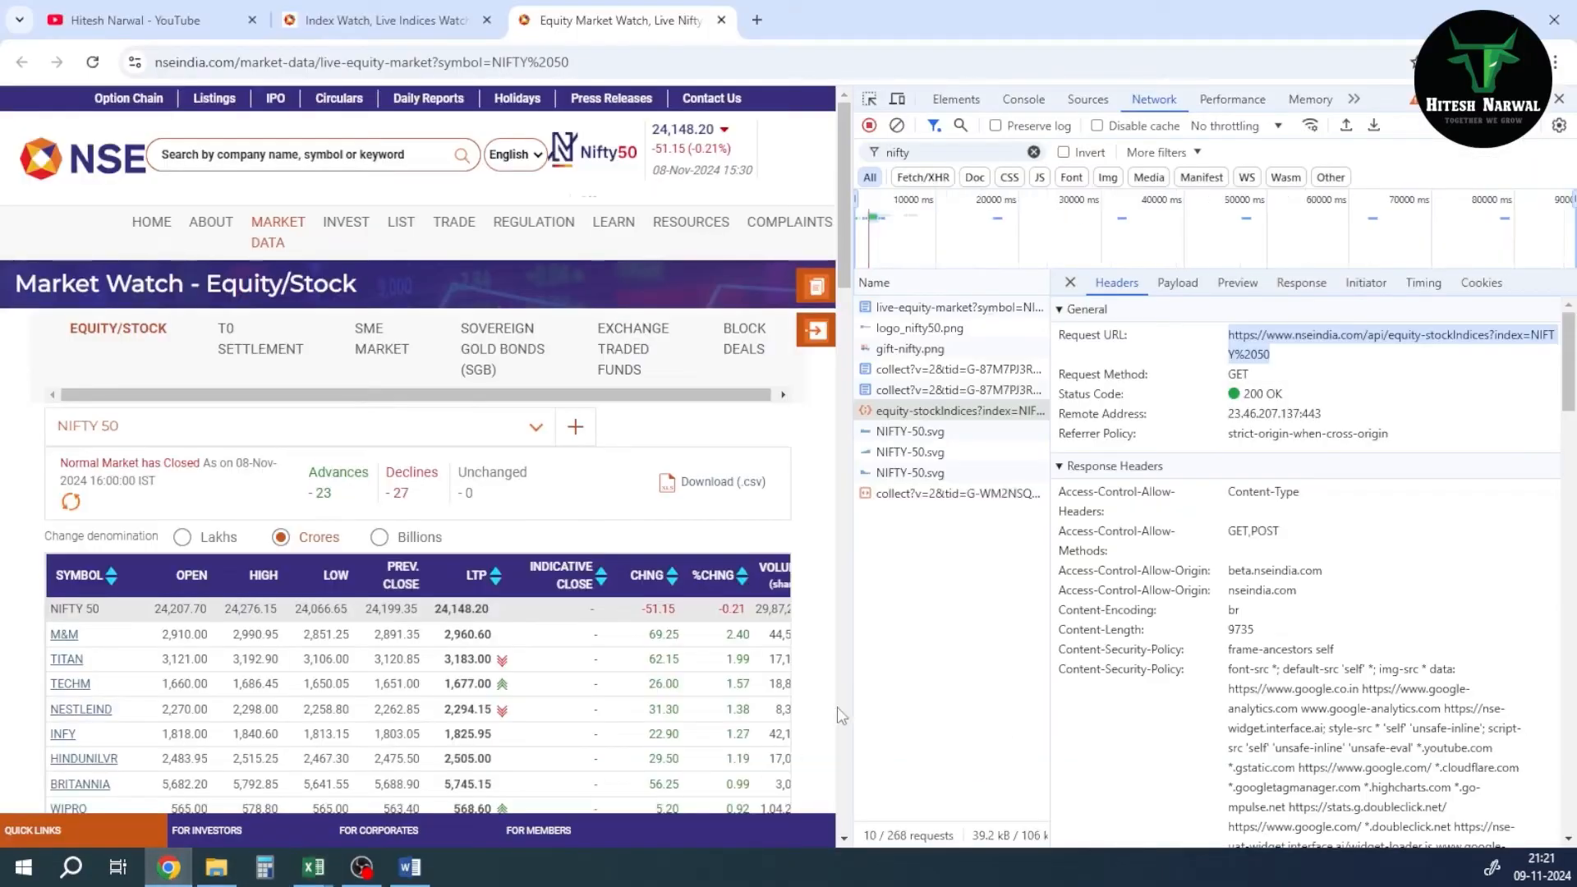
{"action": "scroll", "coordinate": [1187, 593], "scroll_direction": "down", "scroll_amount": 3}
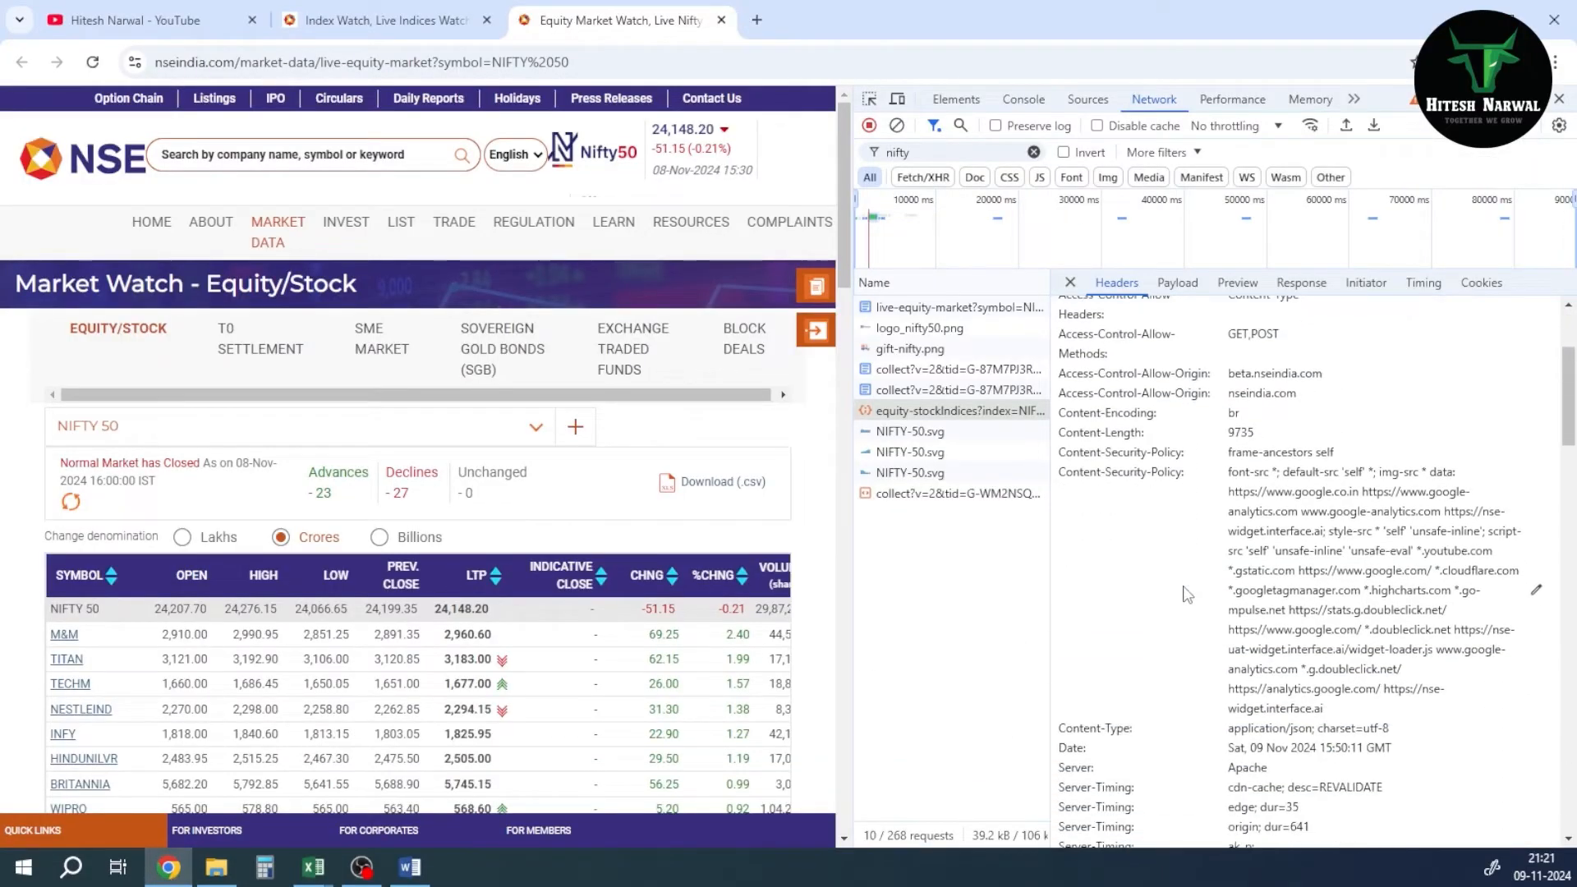
{"action": "scroll", "coordinate": [1187, 593], "scroll_direction": "down", "scroll_amount": 2}
{"action": "scroll", "coordinate": [1184, 593], "scroll_direction": "down", "scroll_amount": 5}
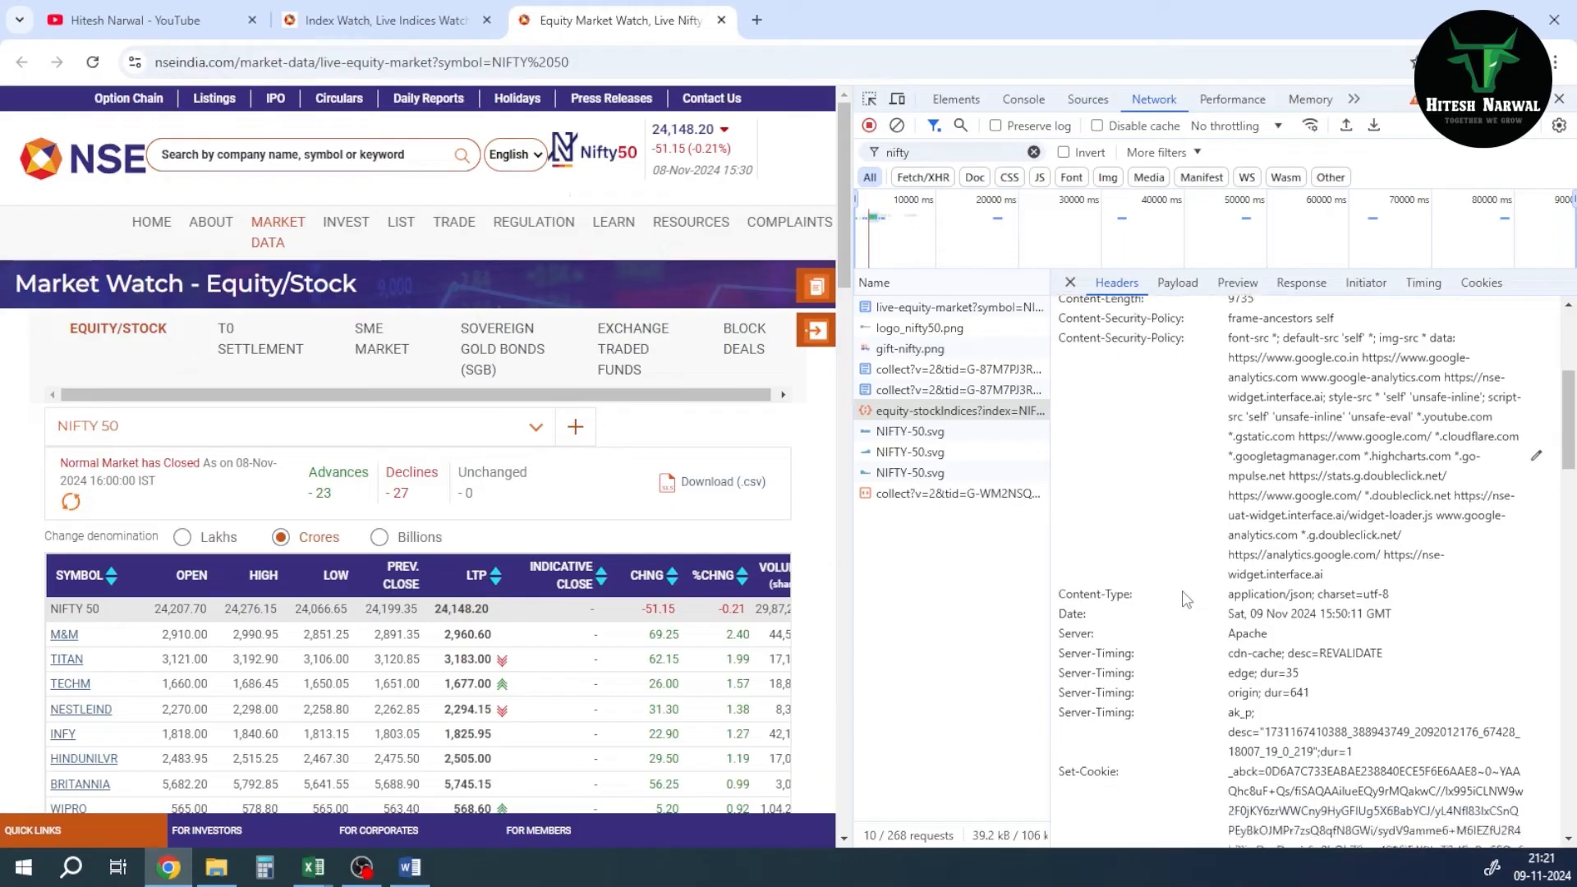
{"action": "scroll", "coordinate": [1183, 592], "scroll_direction": "down", "scroll_amount": 6}
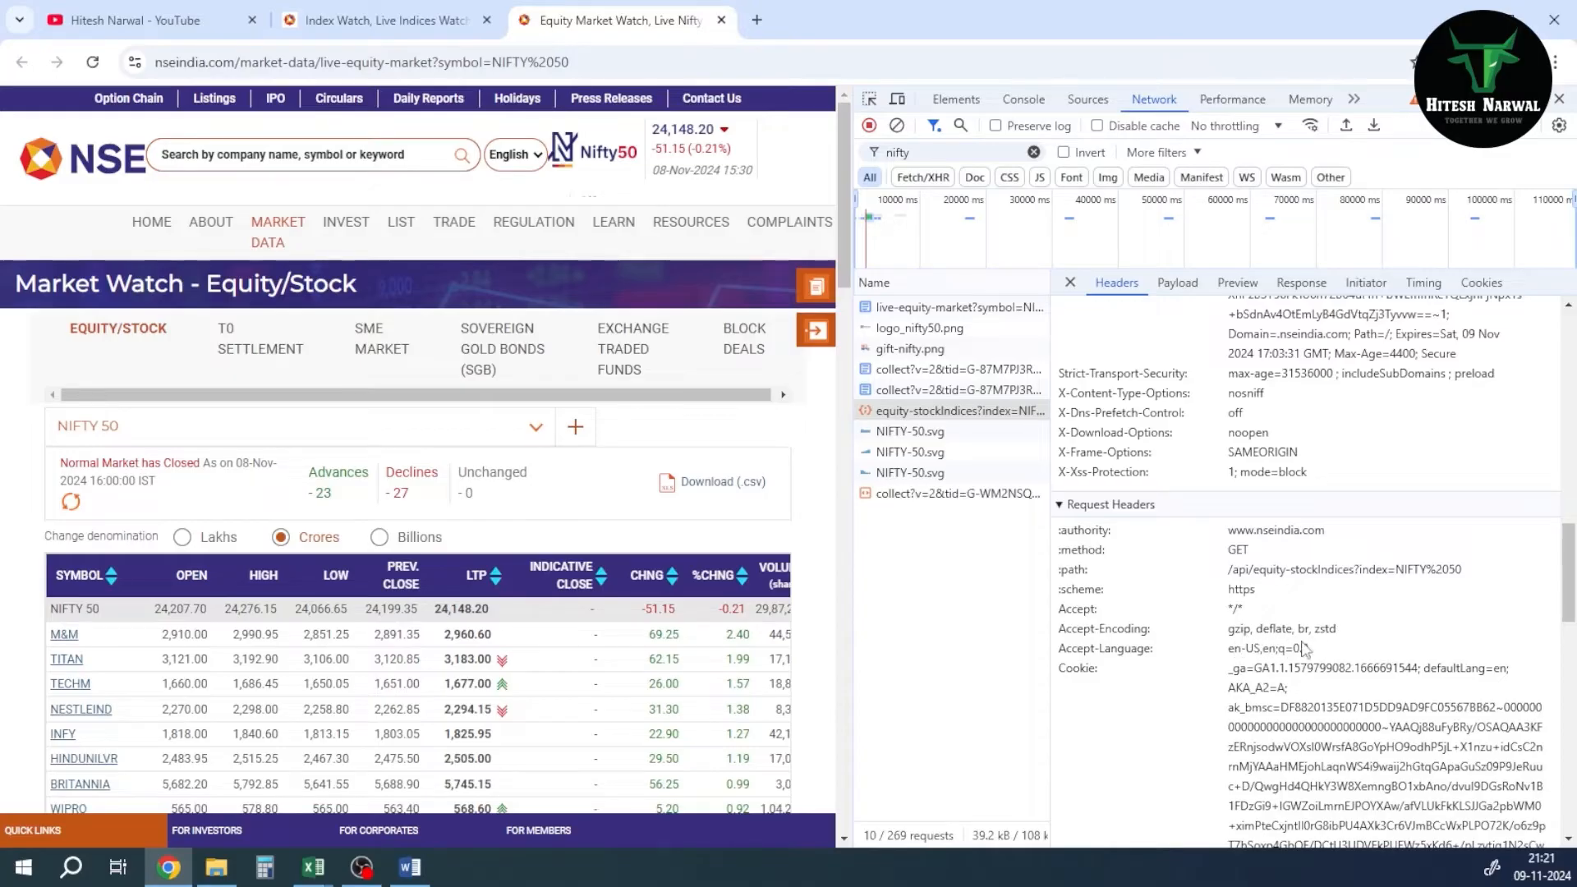
{"action": "left_click_drag", "start_coordinate": [1229, 634], "coordinate": [1286, 639]}
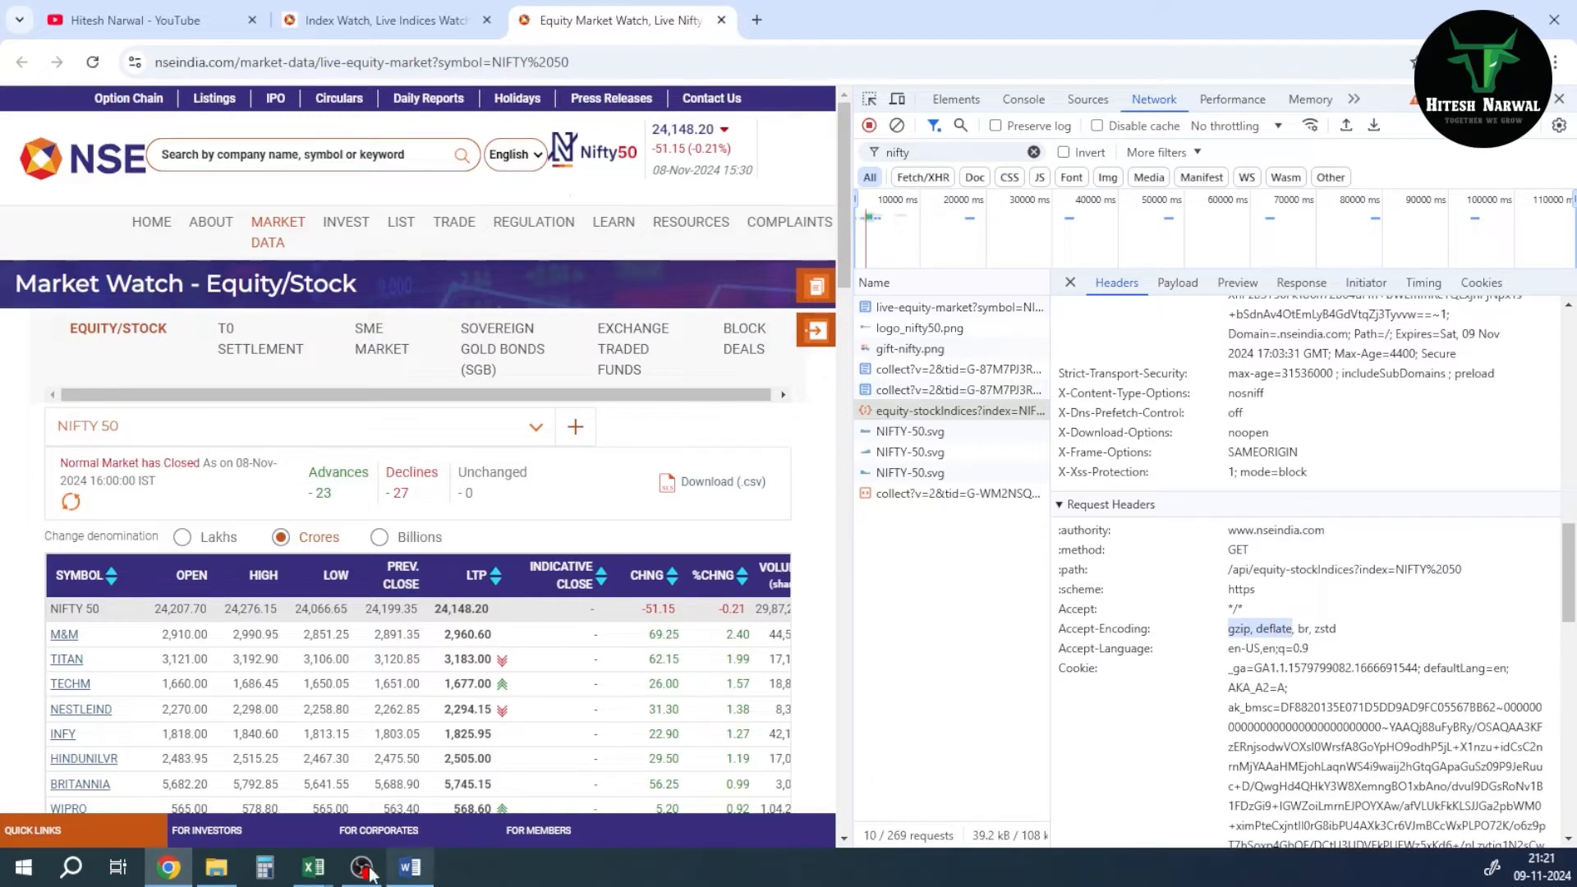
{"action": "mouse_move", "coordinate": [313, 868]}
{"action": "left_click", "coordinate": [375, 788]}
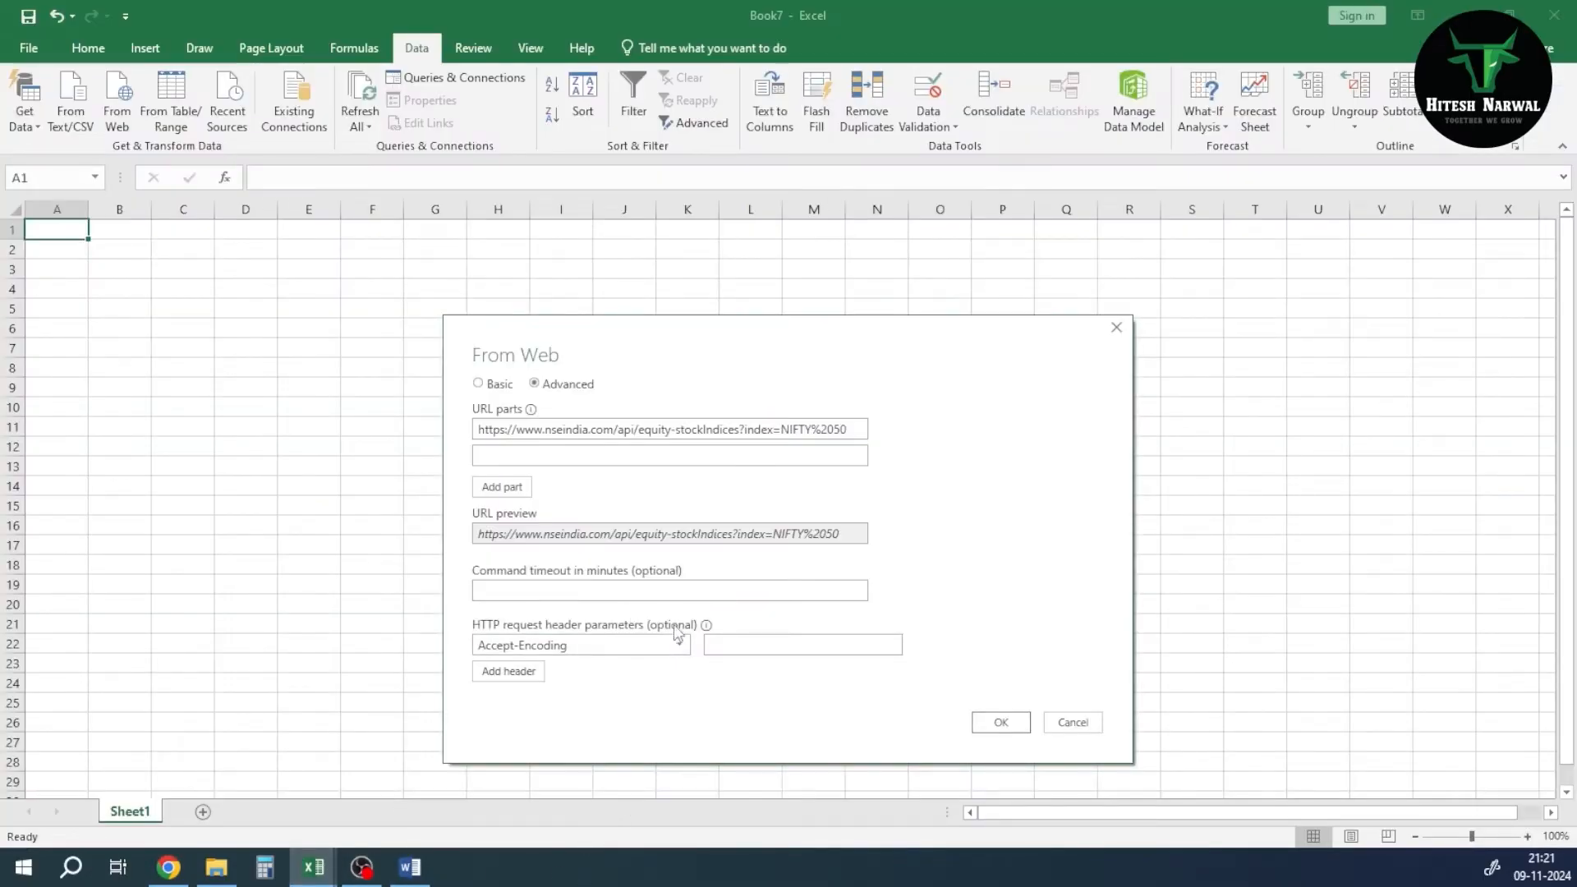
{"action": "left_click", "coordinate": [756, 646]}
{"action": "type", "text": "gzip, deflate"}
- Add an Accept-Language header to the import with the value en-US,en;q=0.9 copied from the request headers in Chrome
{"action": "left_click", "coordinate": [524, 675]}
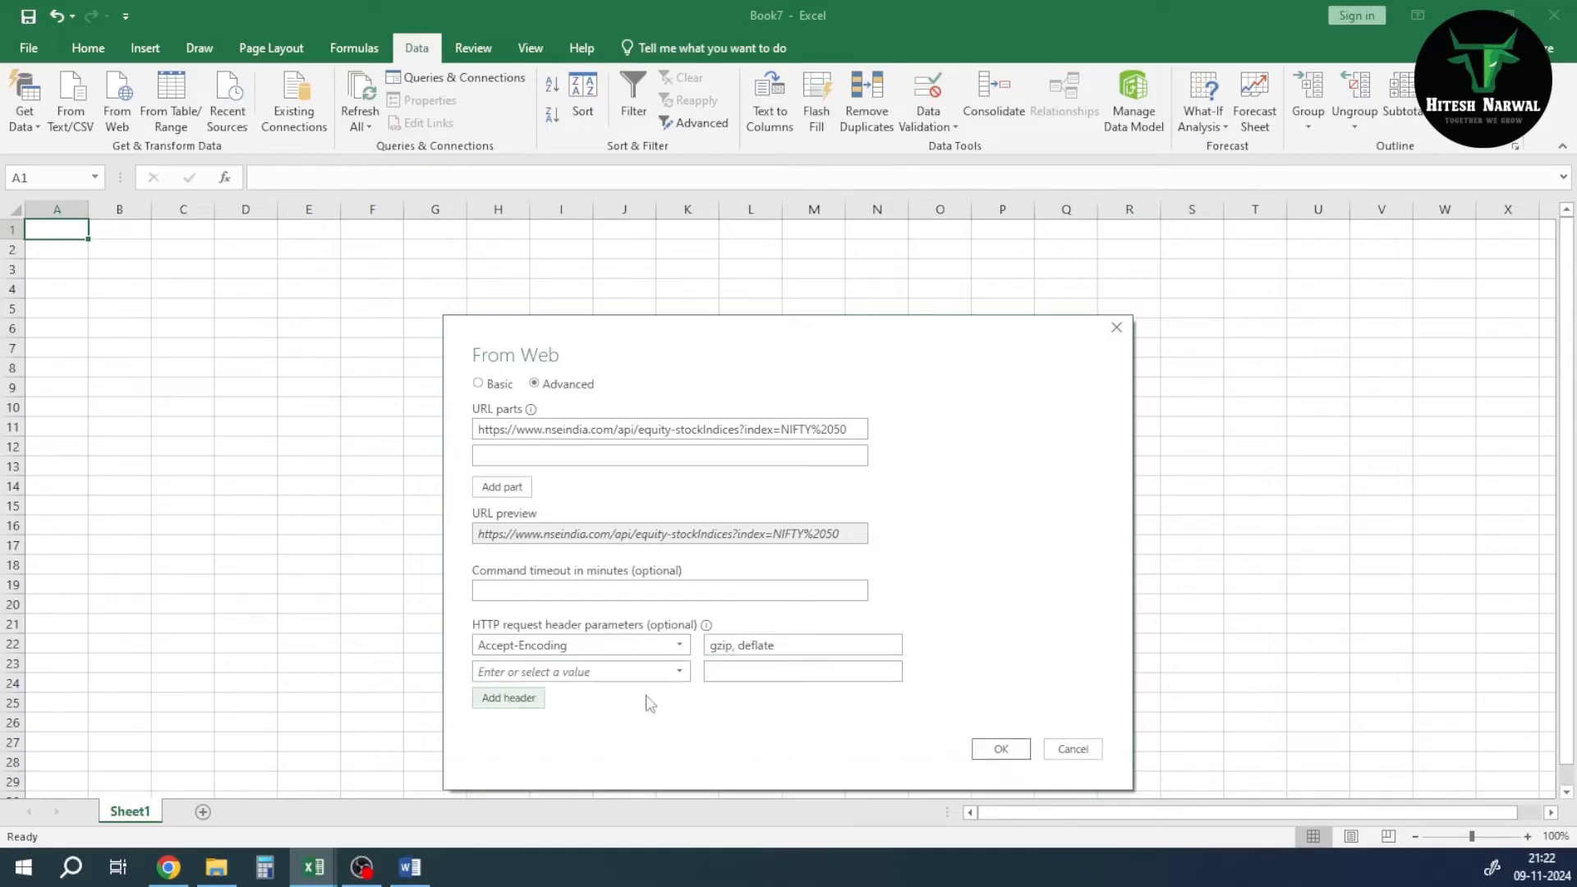
{"action": "left_click", "coordinate": [682, 673]}
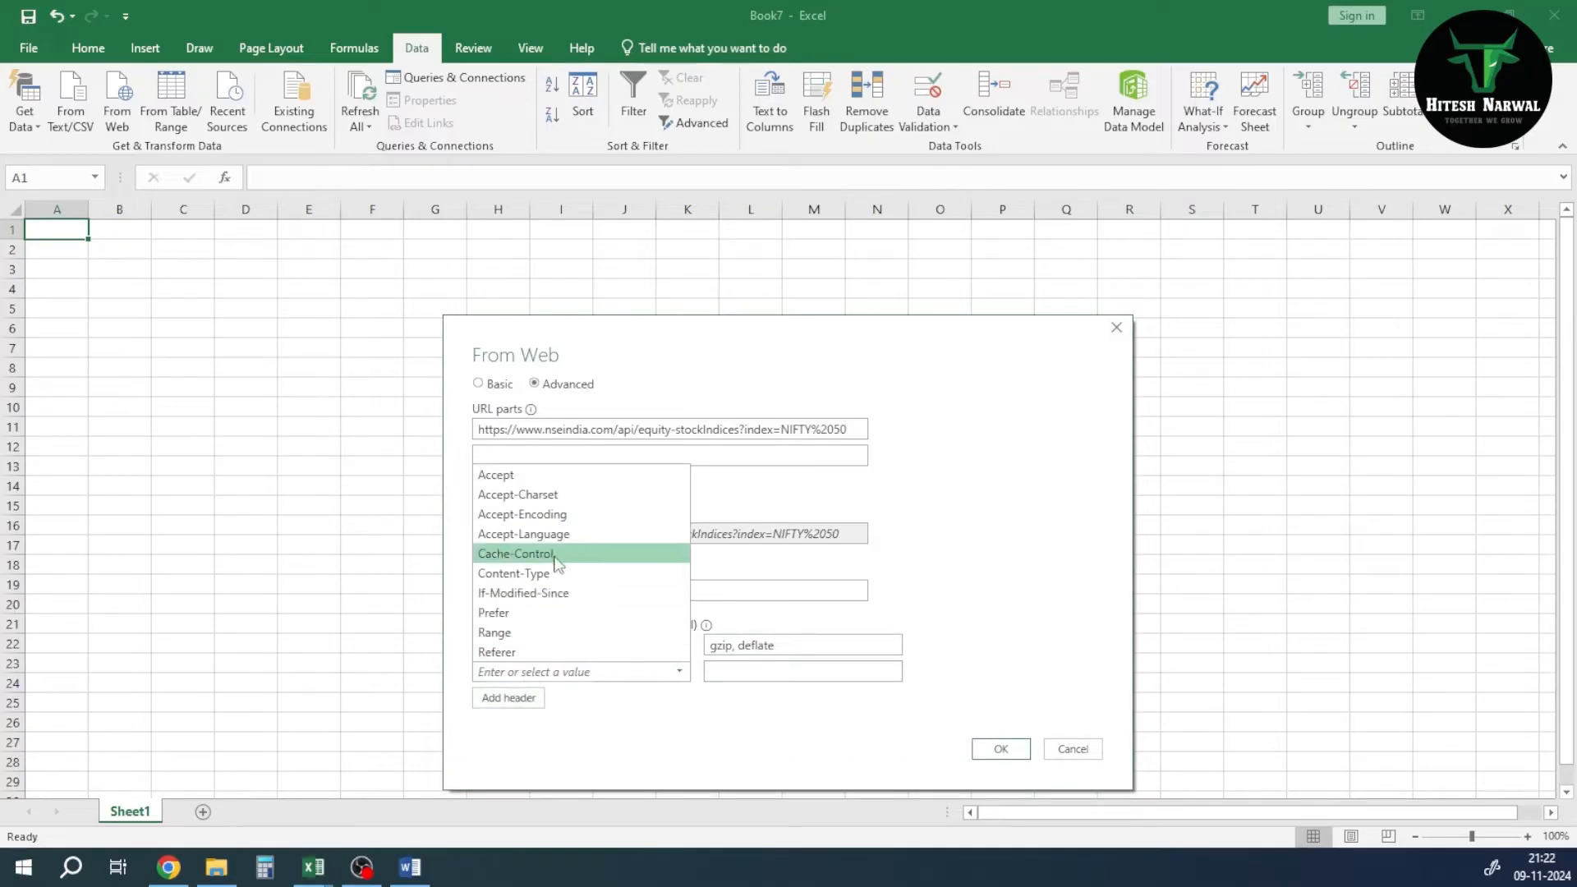
{"action": "left_click", "coordinate": [538, 534]}
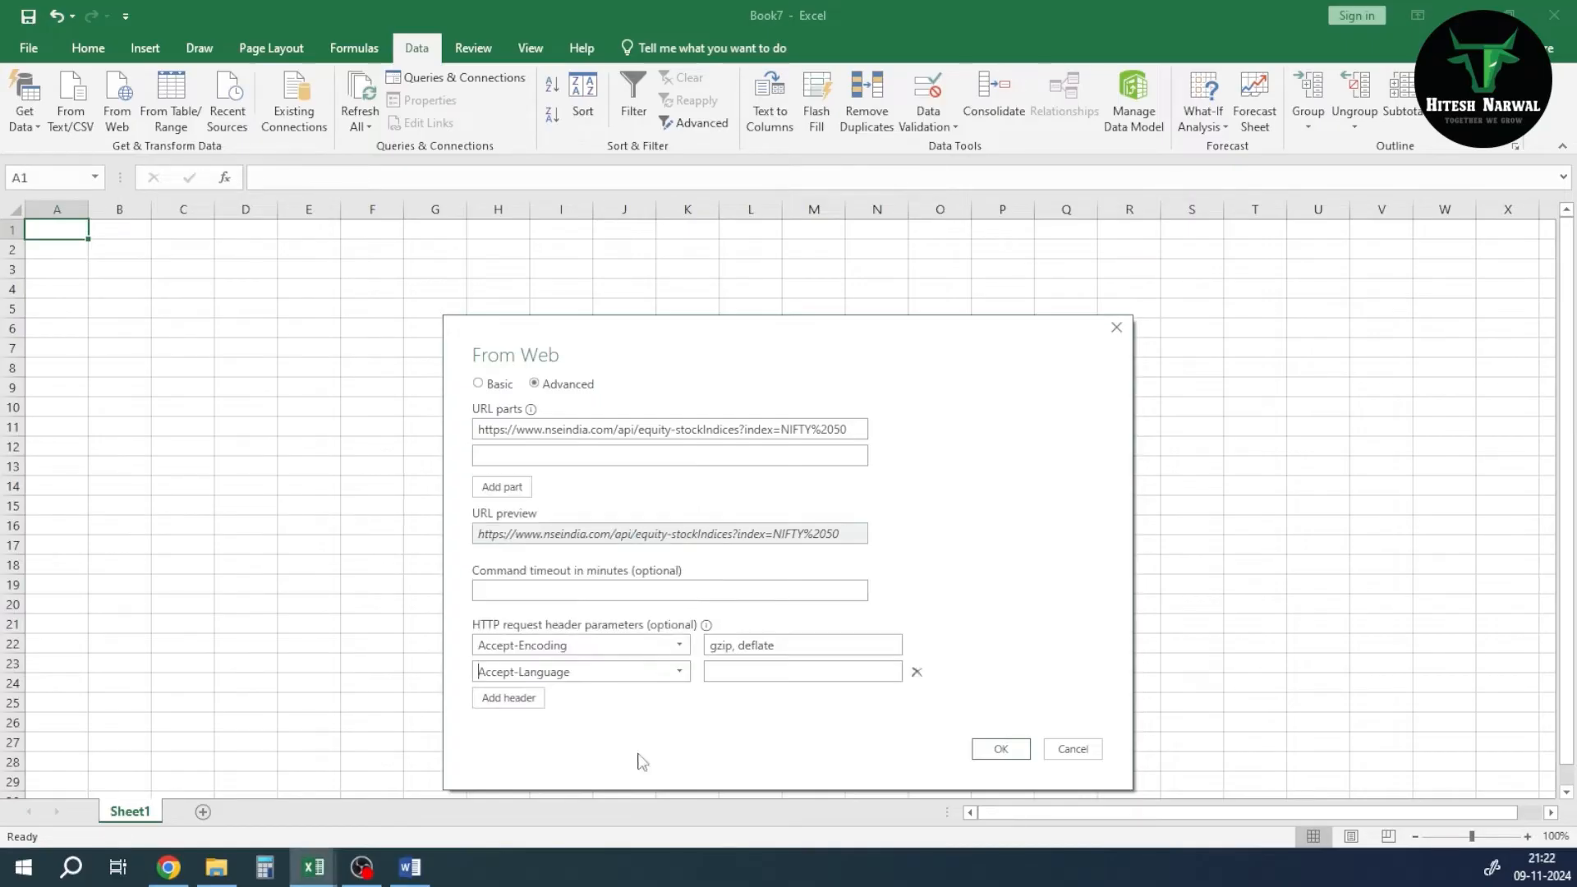
{"action": "left_click", "coordinate": [172, 869]}
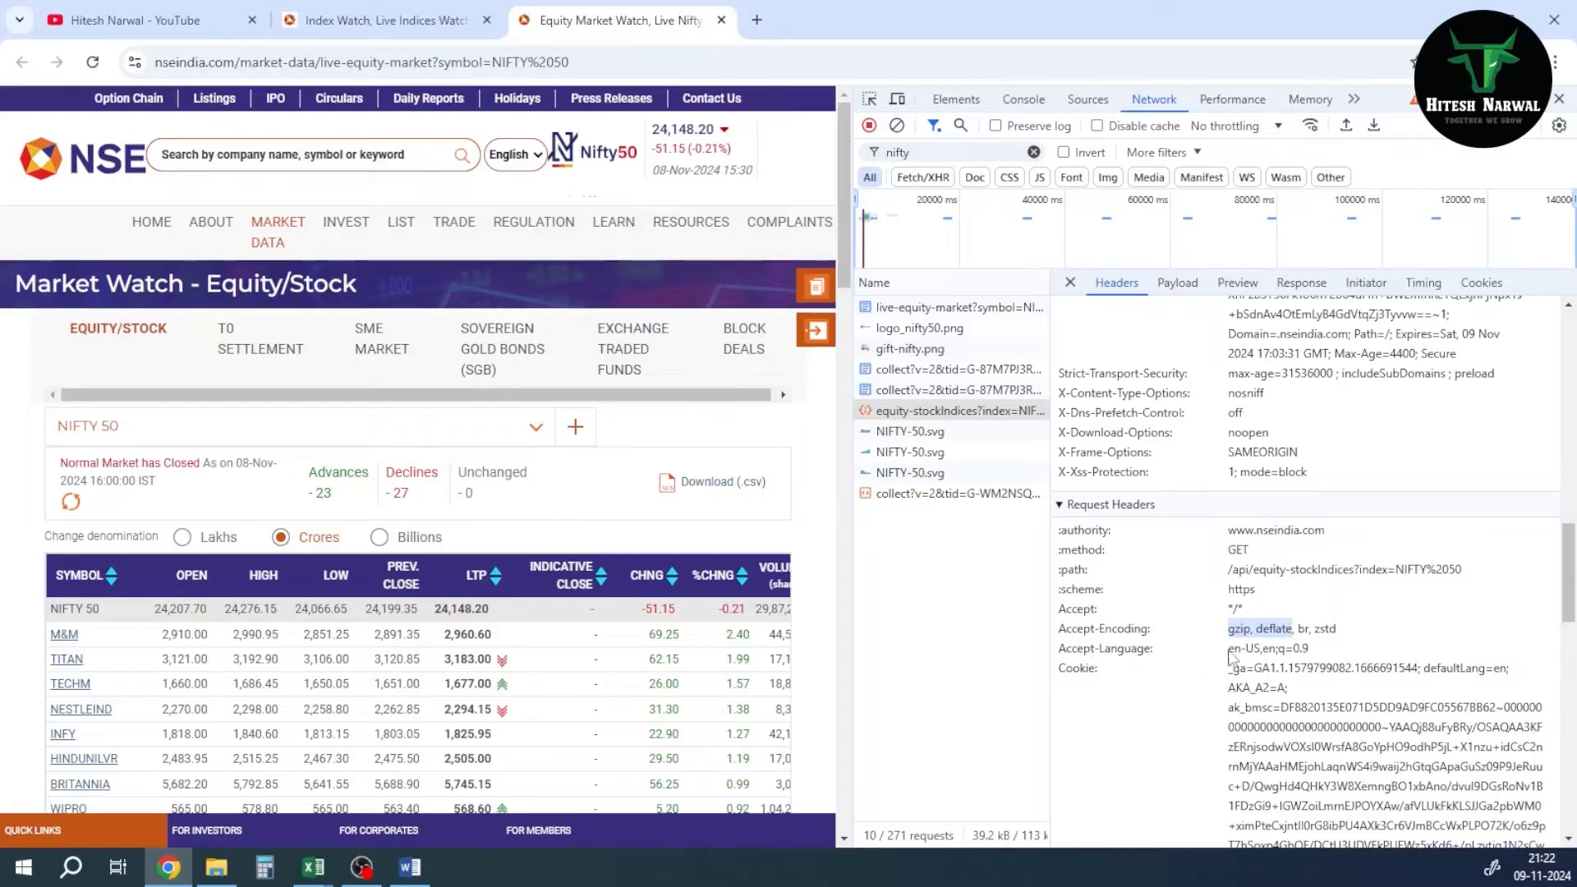
{"action": "left_click_drag", "start_coordinate": [1228, 653], "coordinate": [1316, 657]}
{"action": "key", "text": "ctrl+c"}
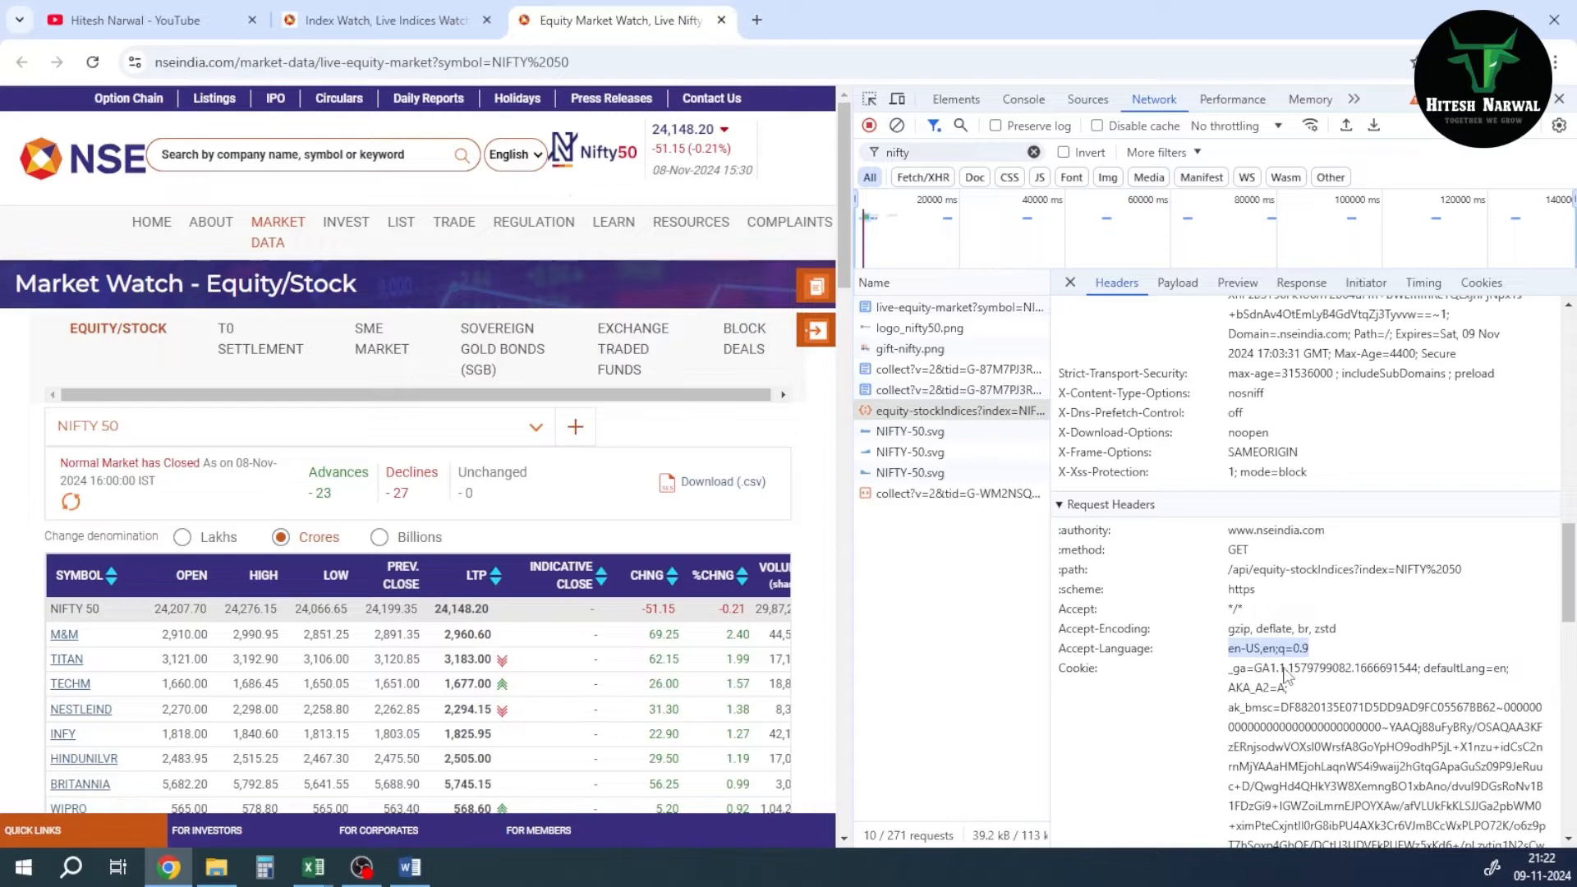
{"action": "mouse_move", "coordinate": [313, 867]}
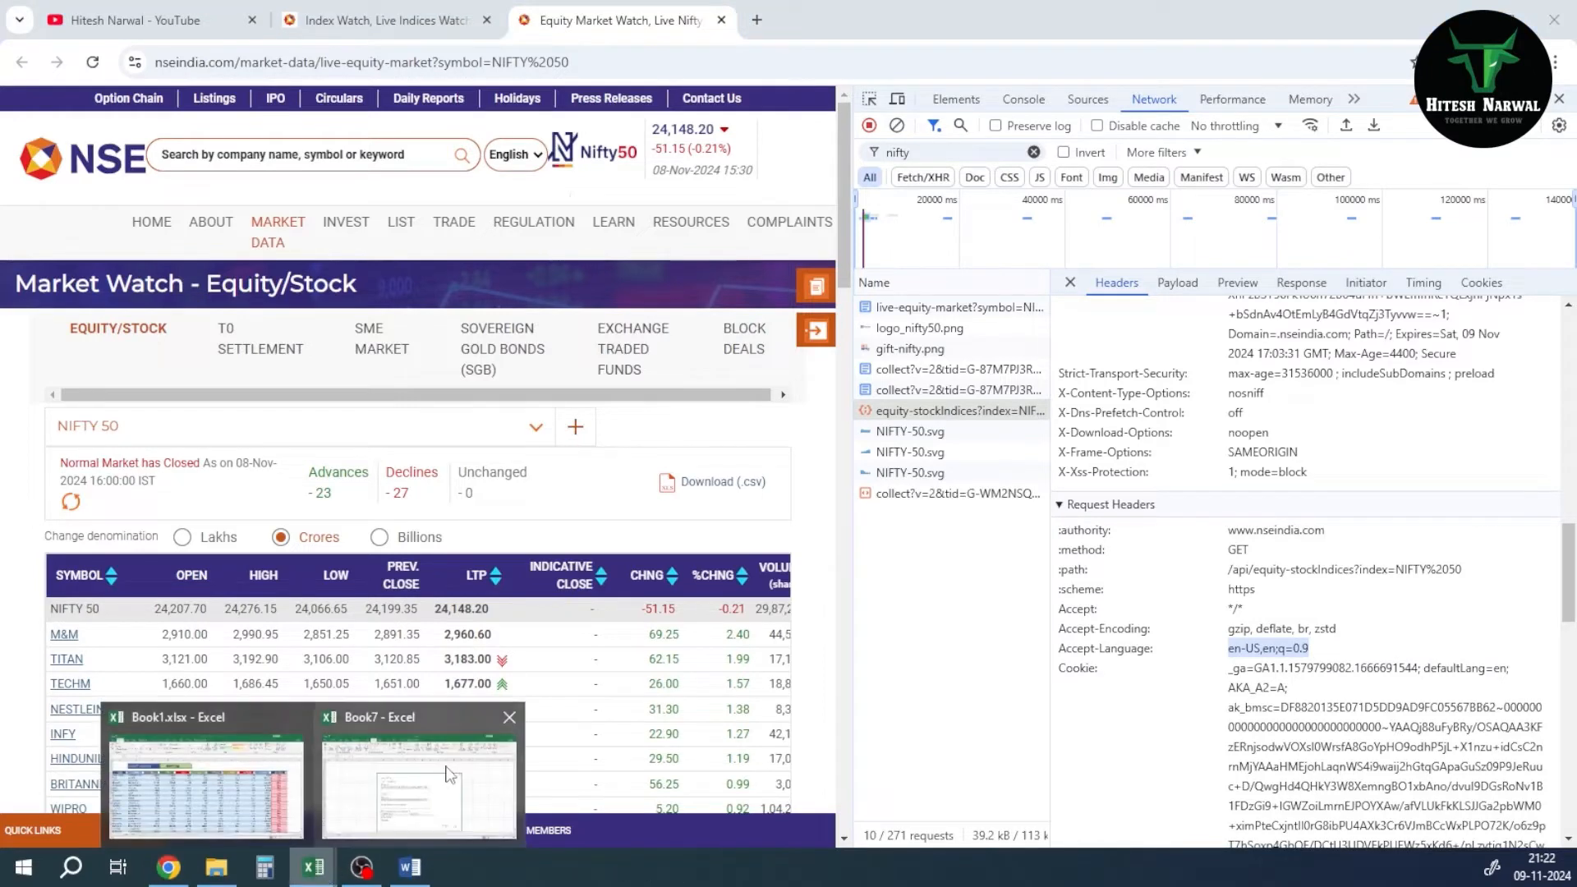
{"action": "left_click", "coordinate": [448, 772]}
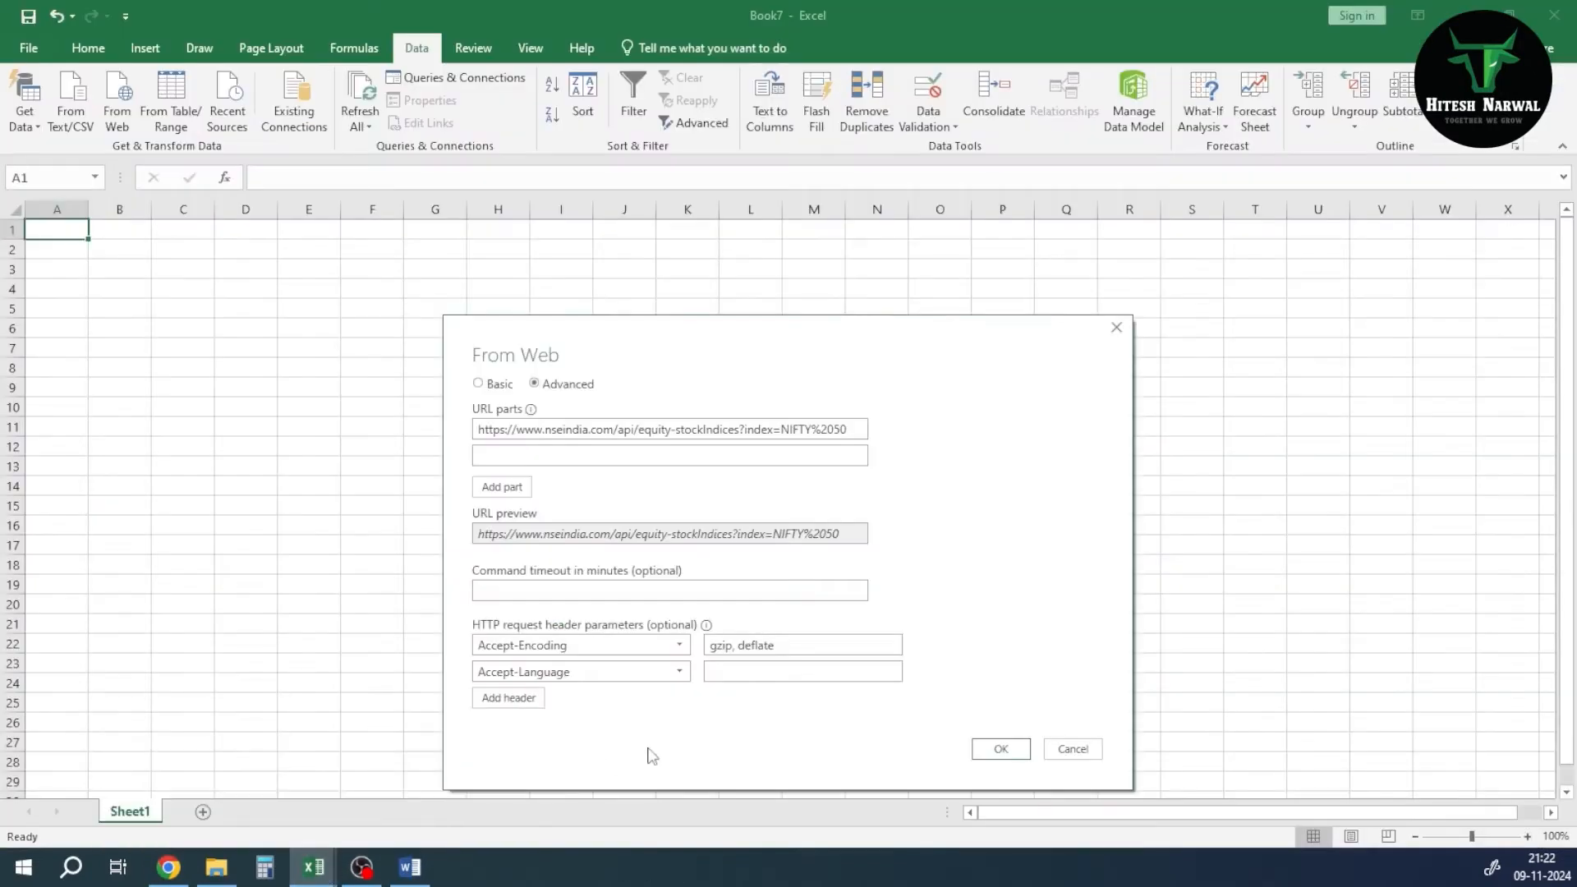
{"action": "left_click", "coordinate": [768, 674]}
{"action": "key", "text": "ctrl+v"}
- Add a third HTTP request header to the Excel import and name it cookie, matching the Cookie entry in Chrome's request headers
{"action": "left_click", "coordinate": [529, 702]}
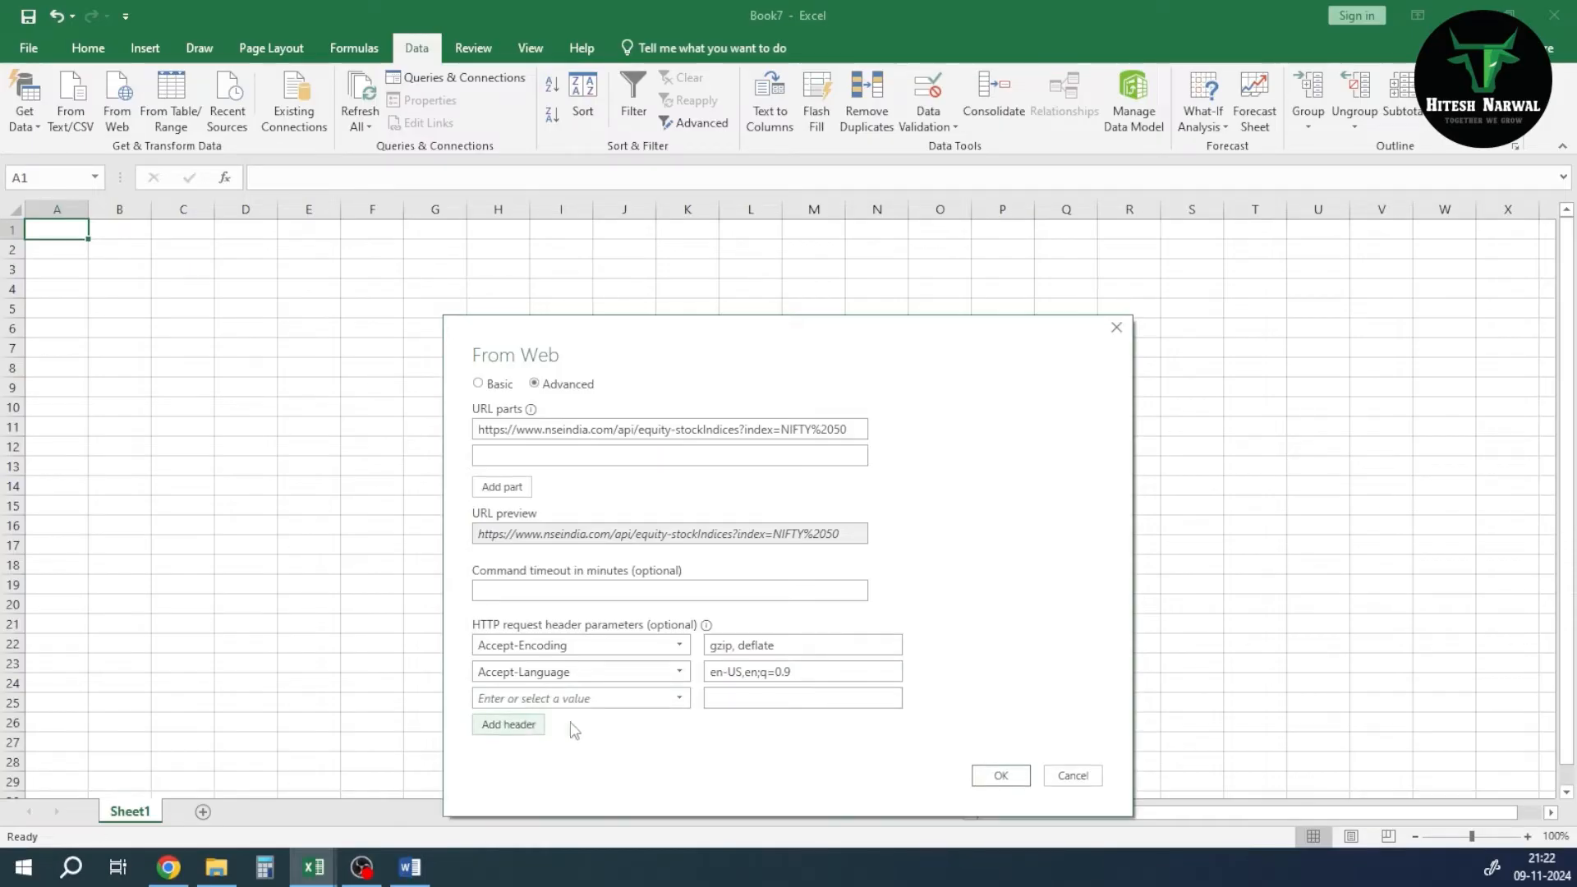
{"action": "left_click", "coordinate": [679, 698]}
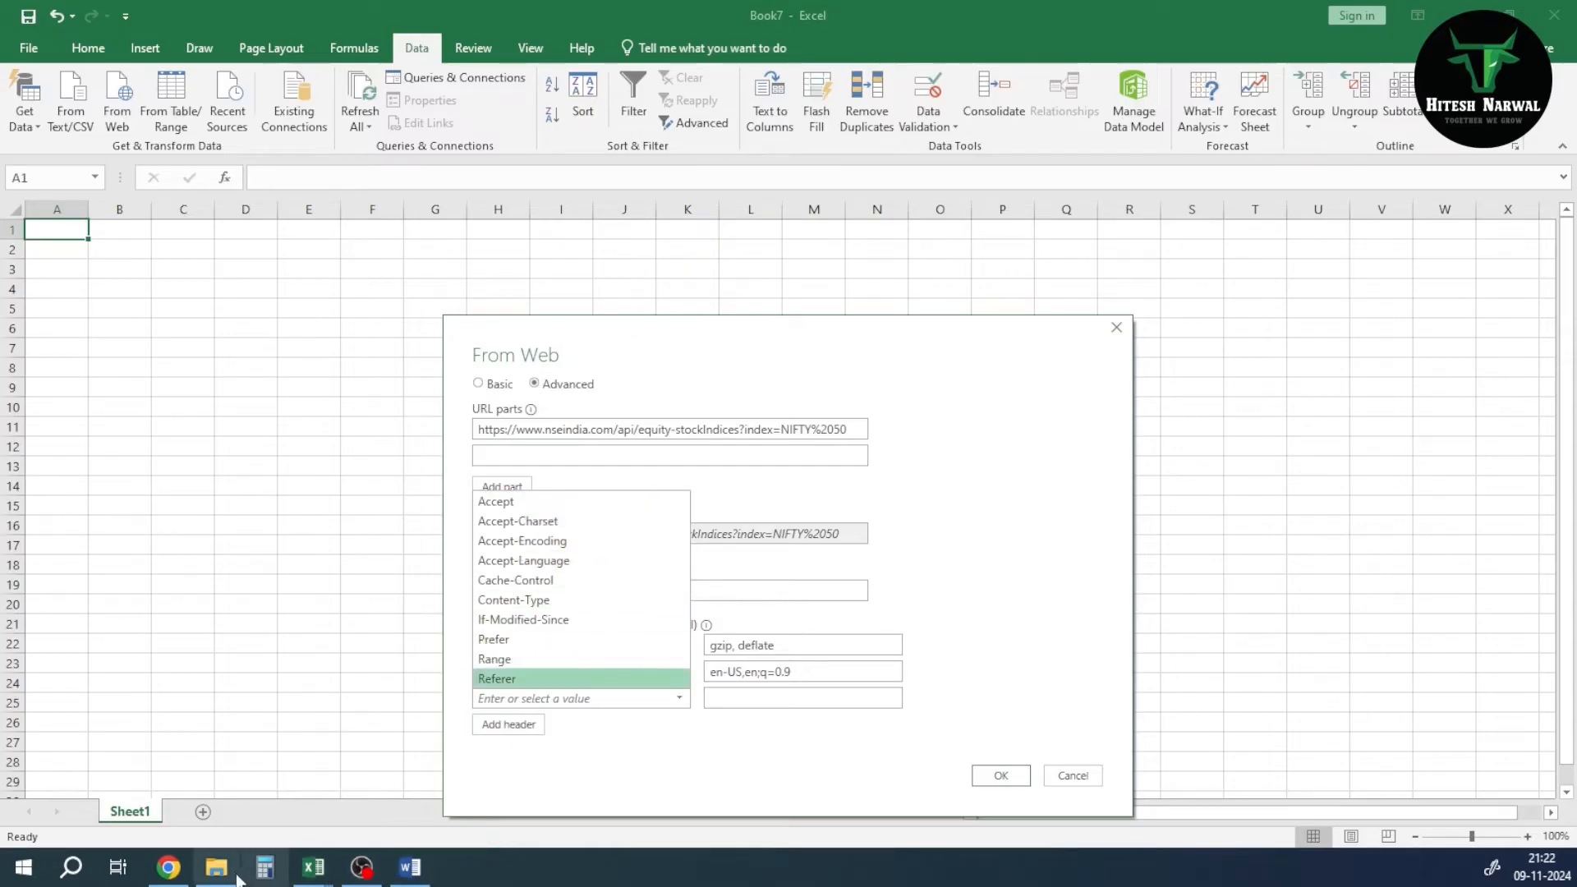
{"action": "left_click", "coordinate": [169, 867]}
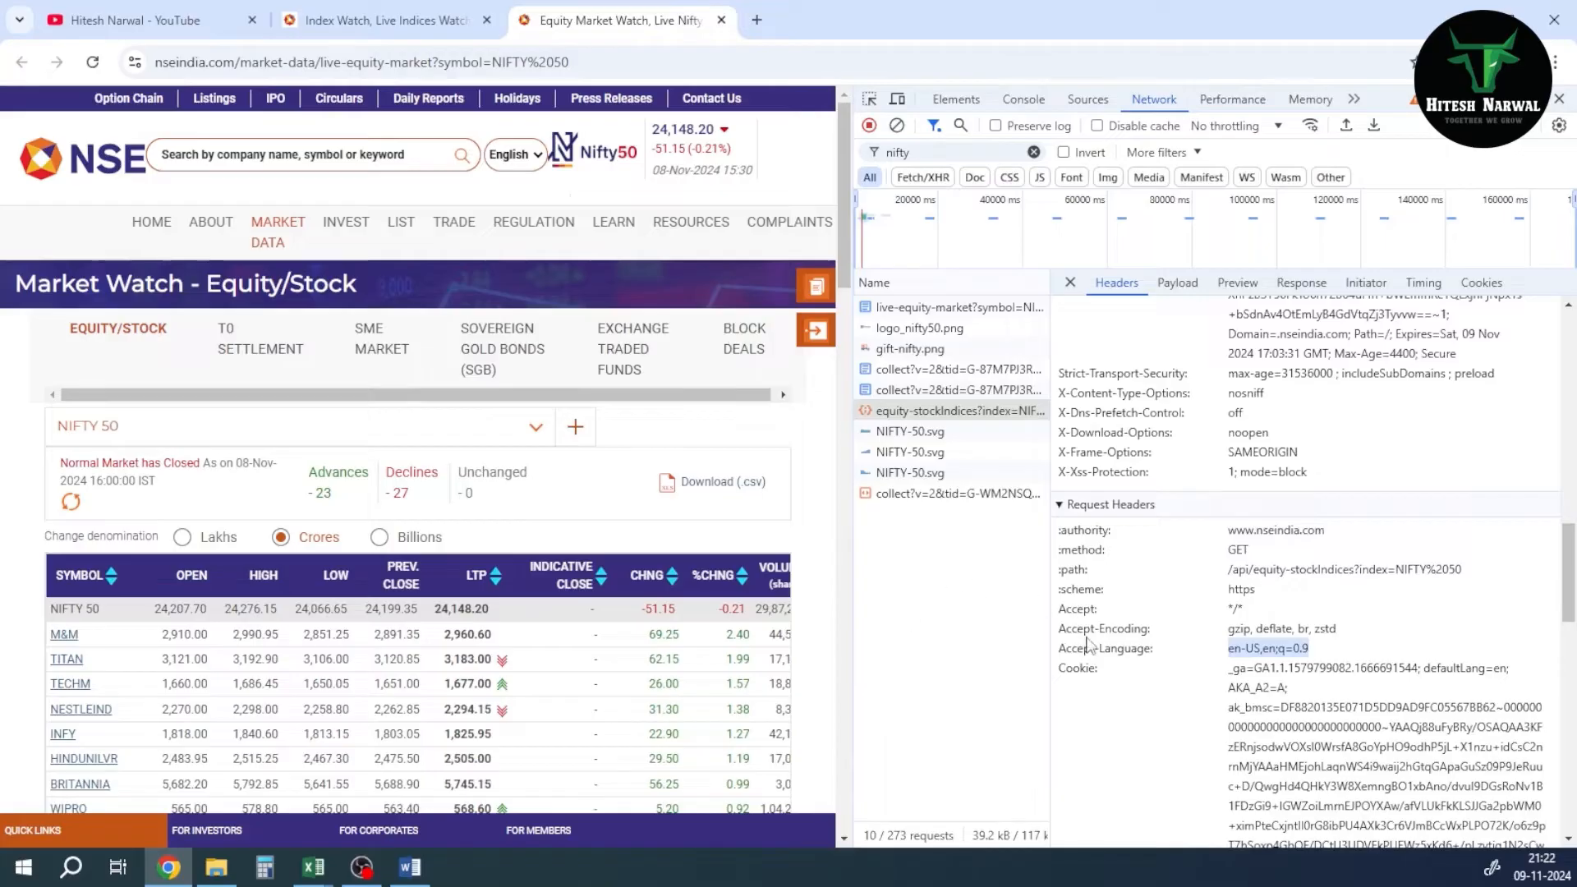
{"action": "scroll", "coordinate": [1088, 645], "scroll_direction": "down", "scroll_amount": 2}
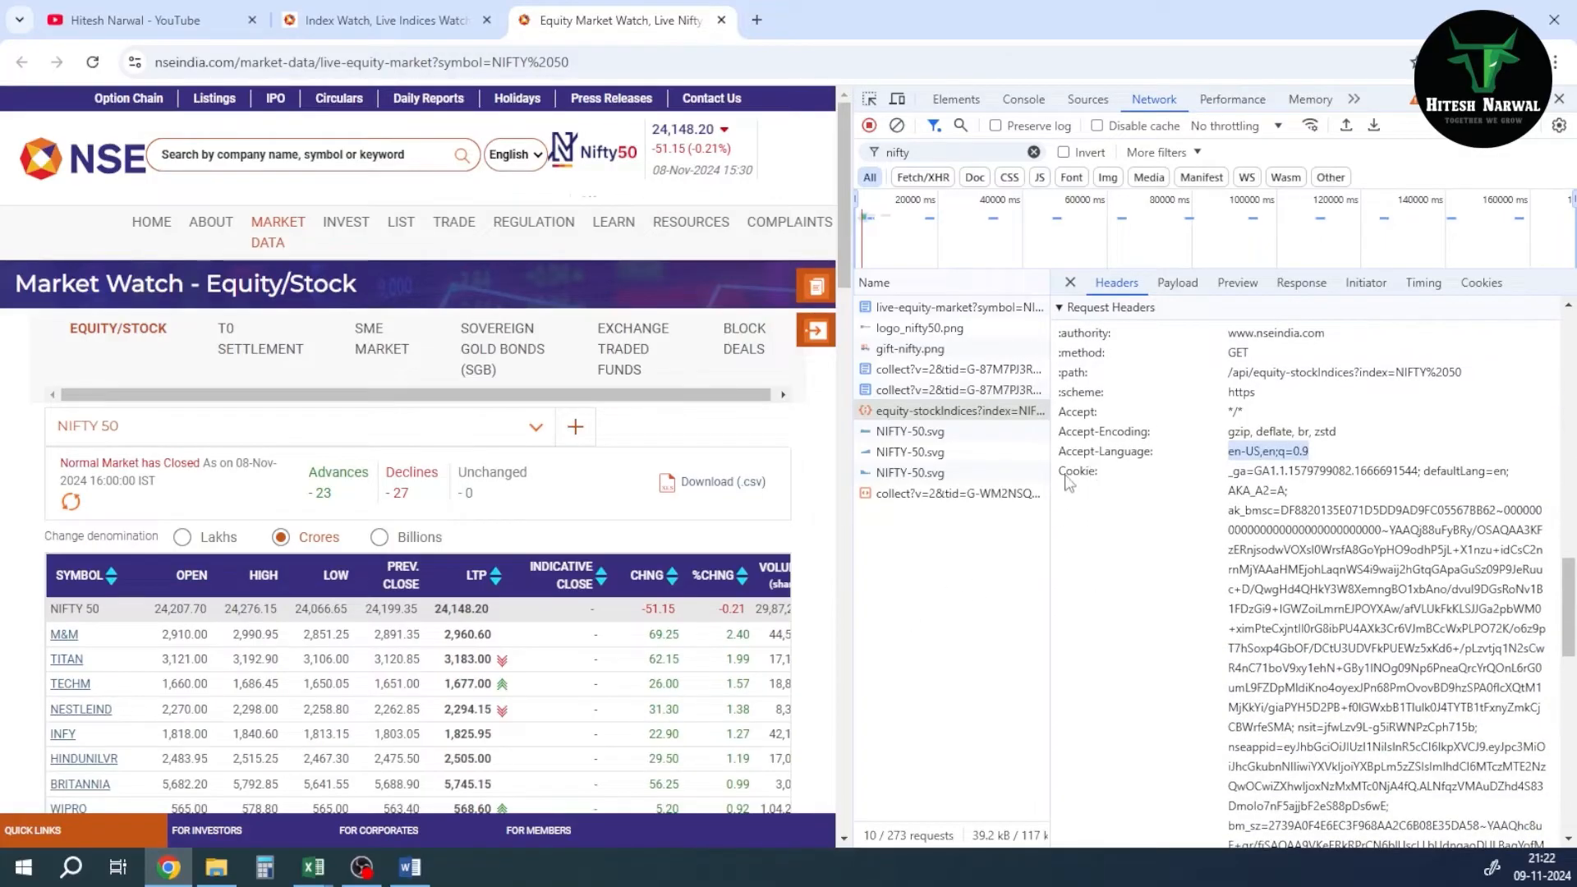
{"action": "left_click_drag", "start_coordinate": [1066, 481], "coordinate": [1098, 489]}
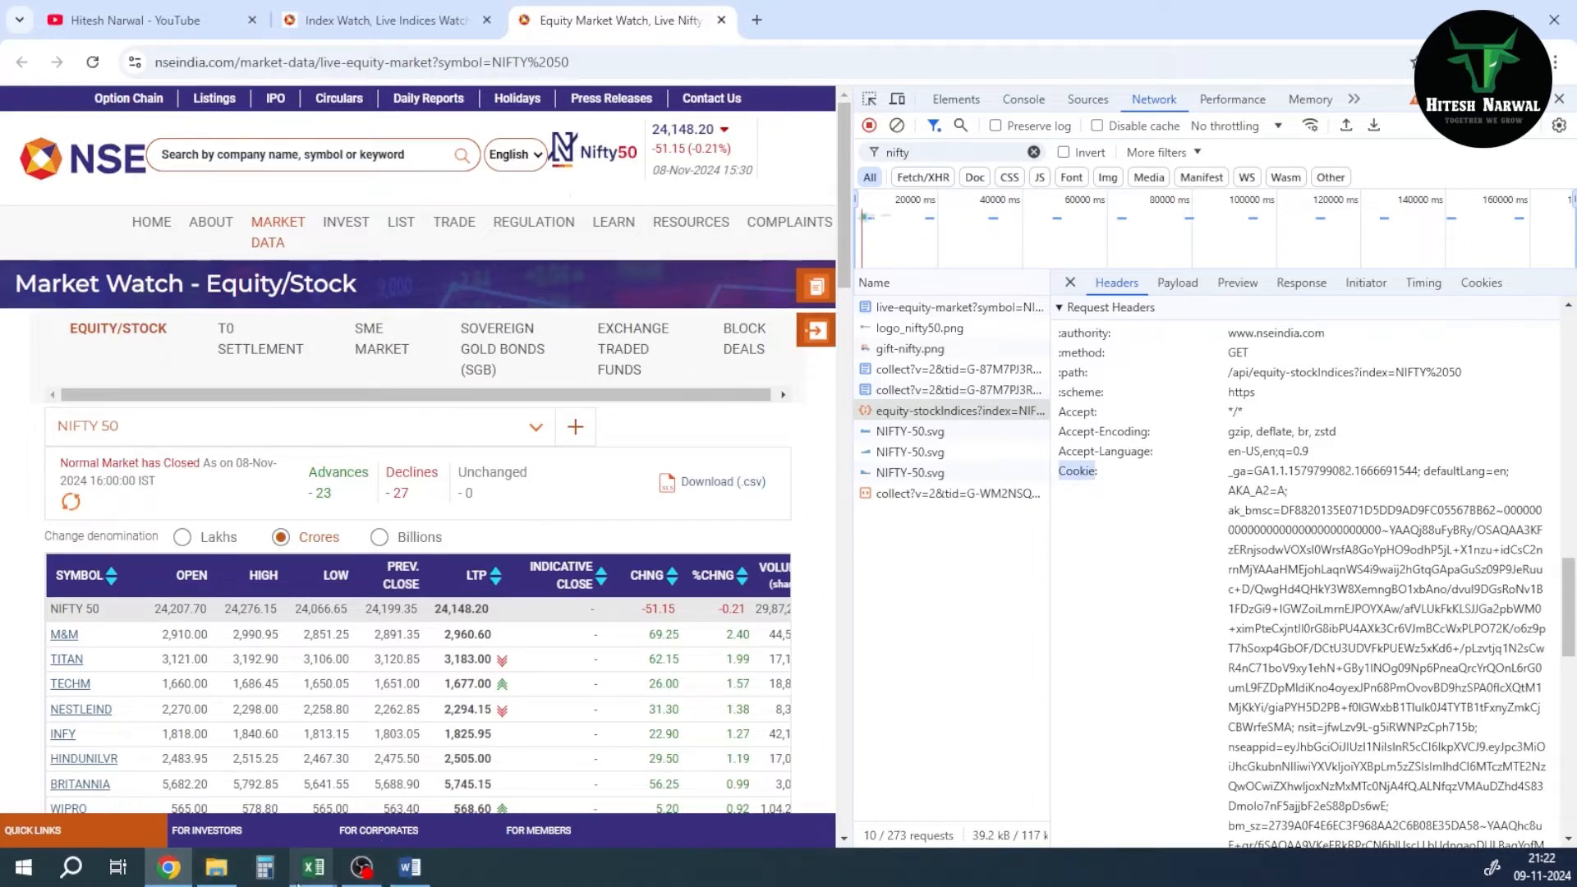
{"action": "mouse_move", "coordinate": [319, 872]}
{"action": "left_click", "coordinate": [384, 791]}
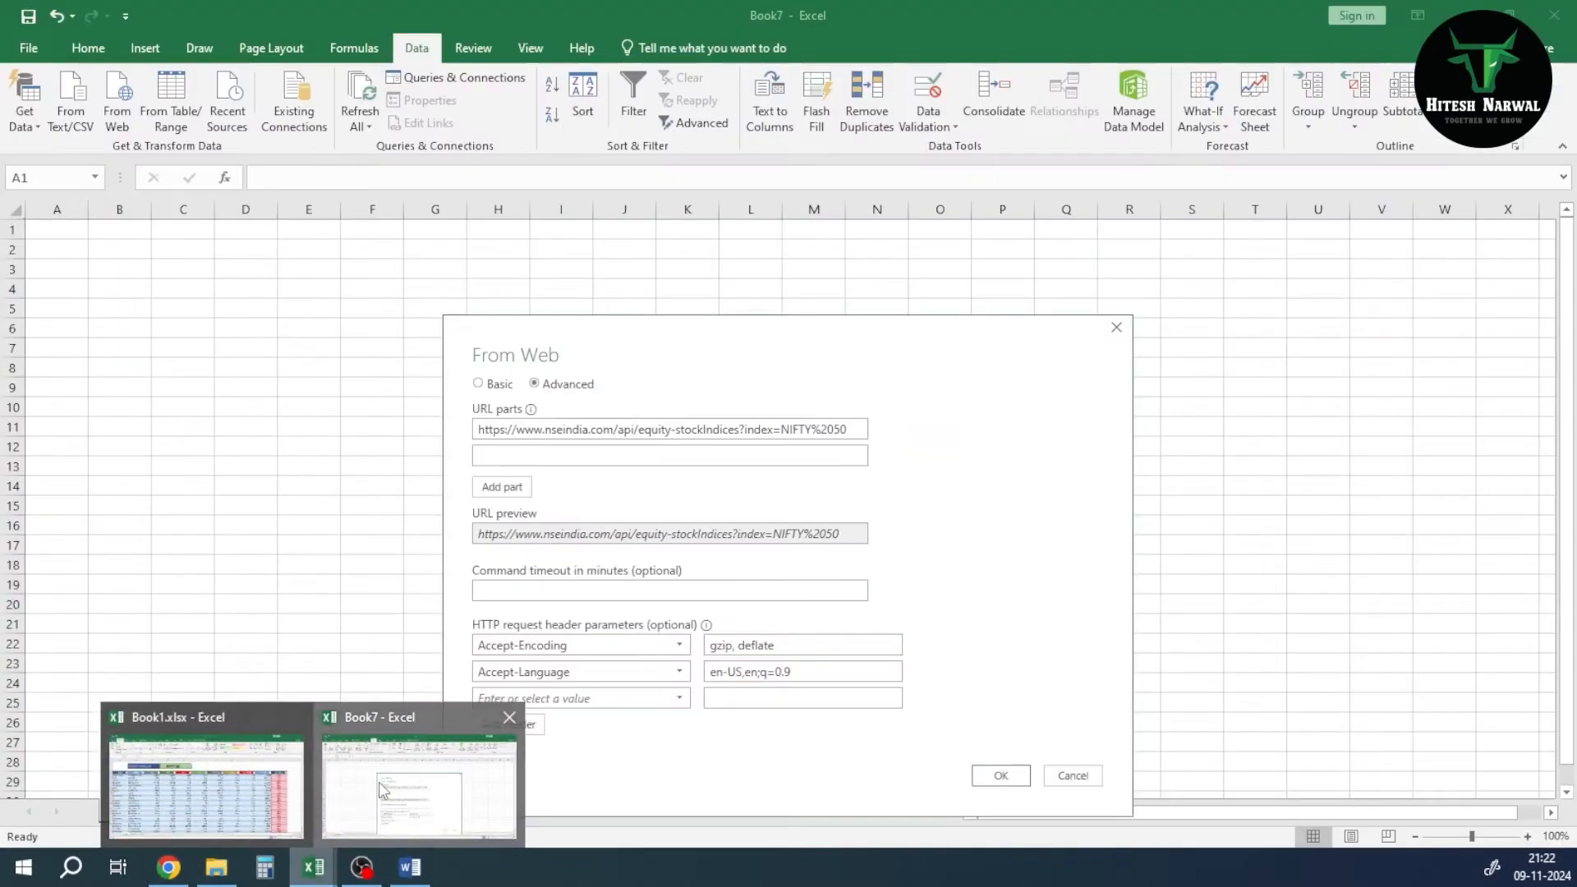
{"action": "left_click", "coordinate": [625, 700]}
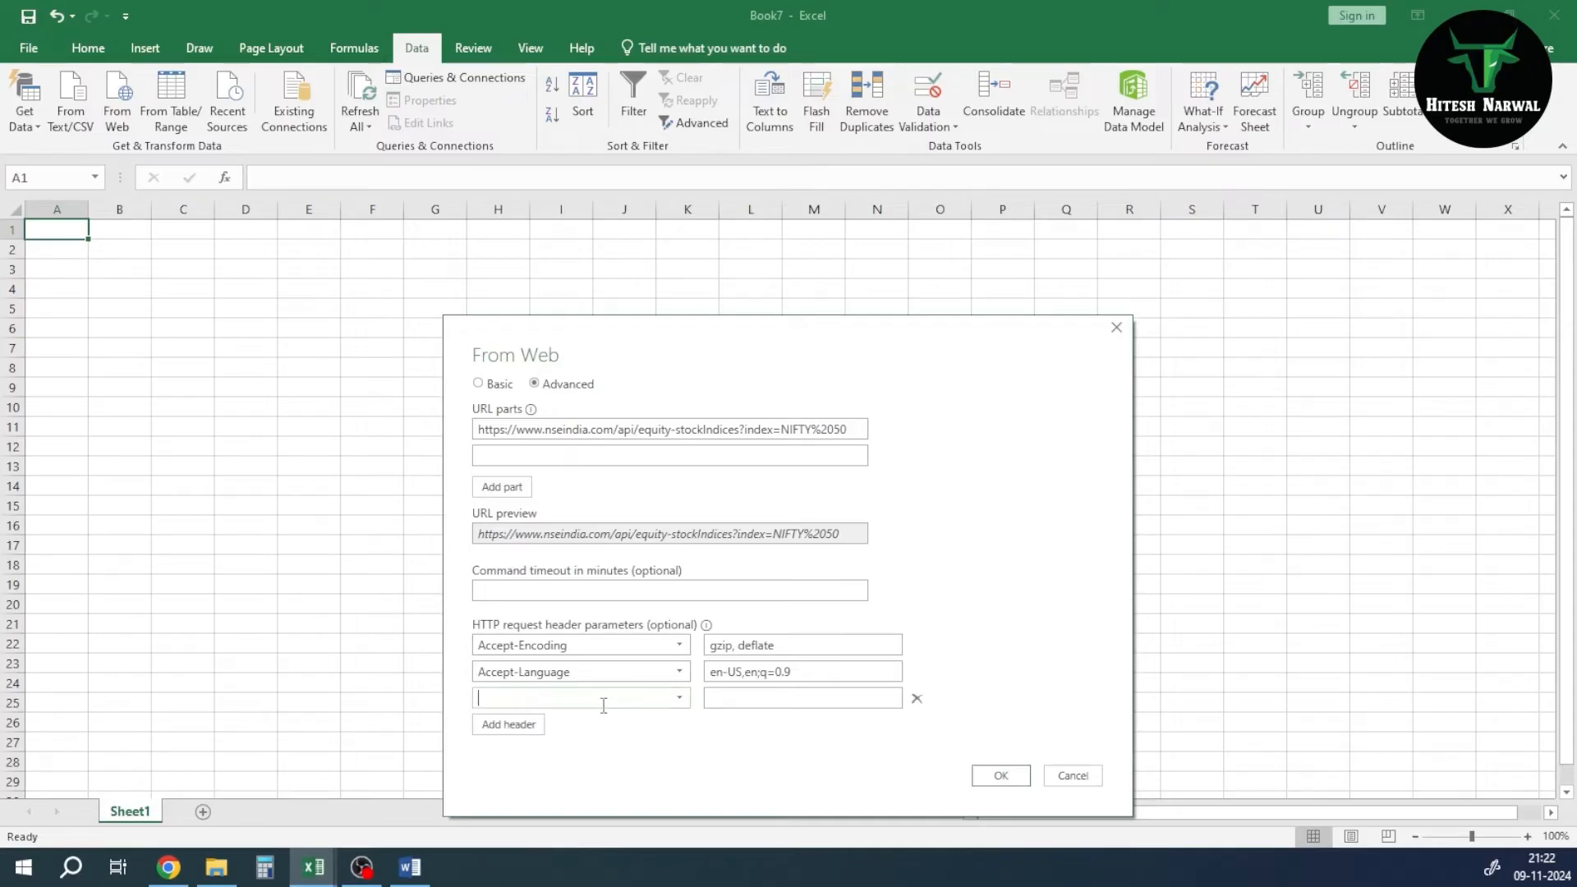
{"action": "type", "text": "cookie"}
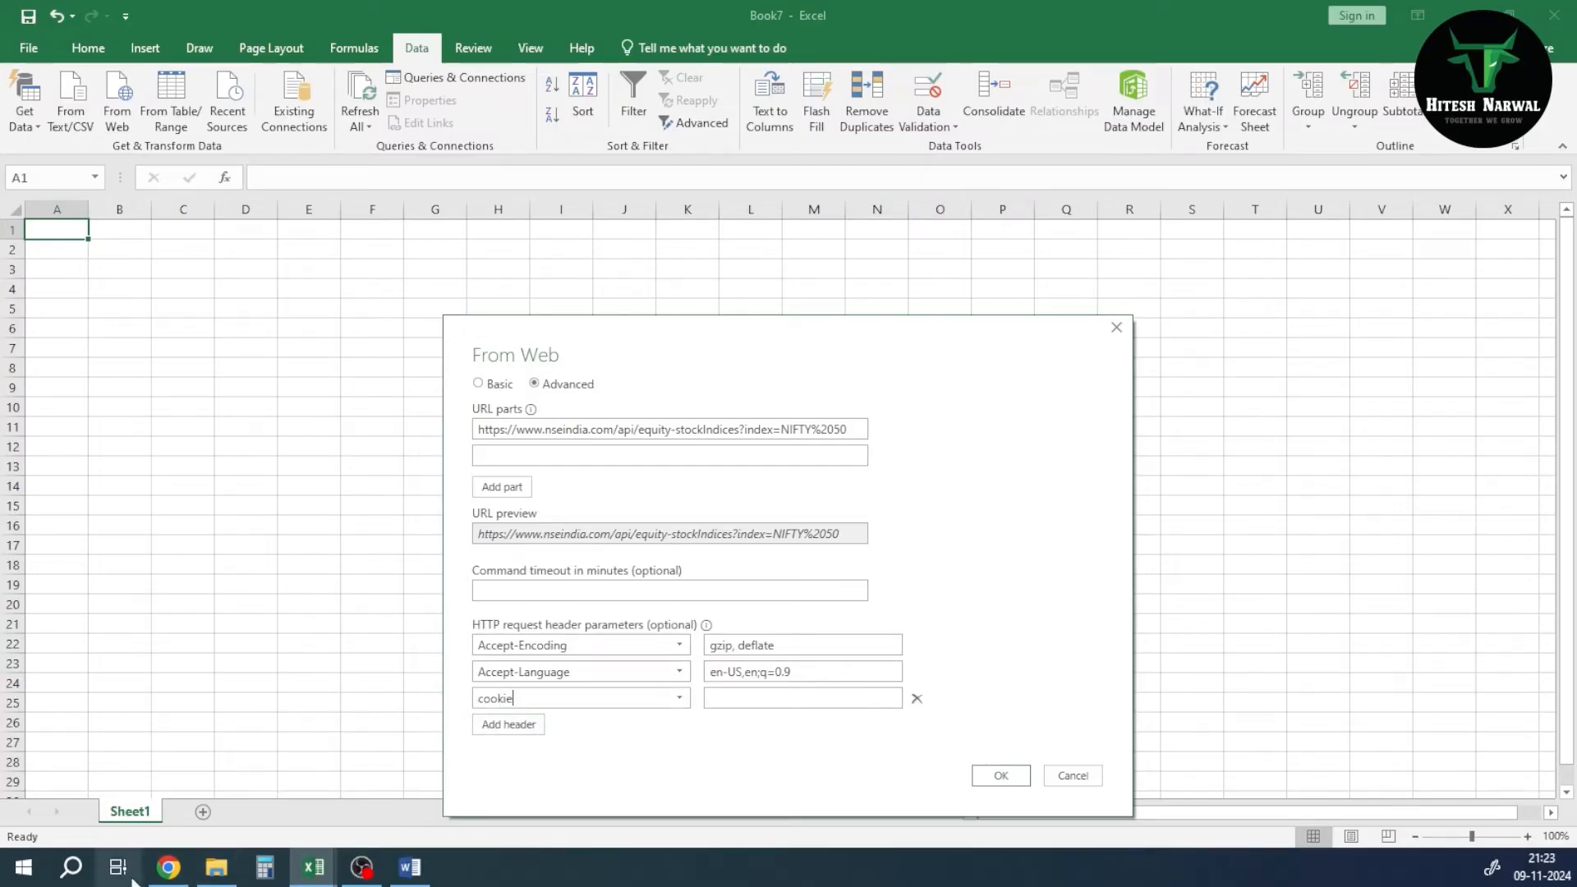
- Copy the full Cookie value from the request headers in Chrome and paste it as the cookie header's value in Excel
{"action": "left_click", "coordinate": [169, 867]}
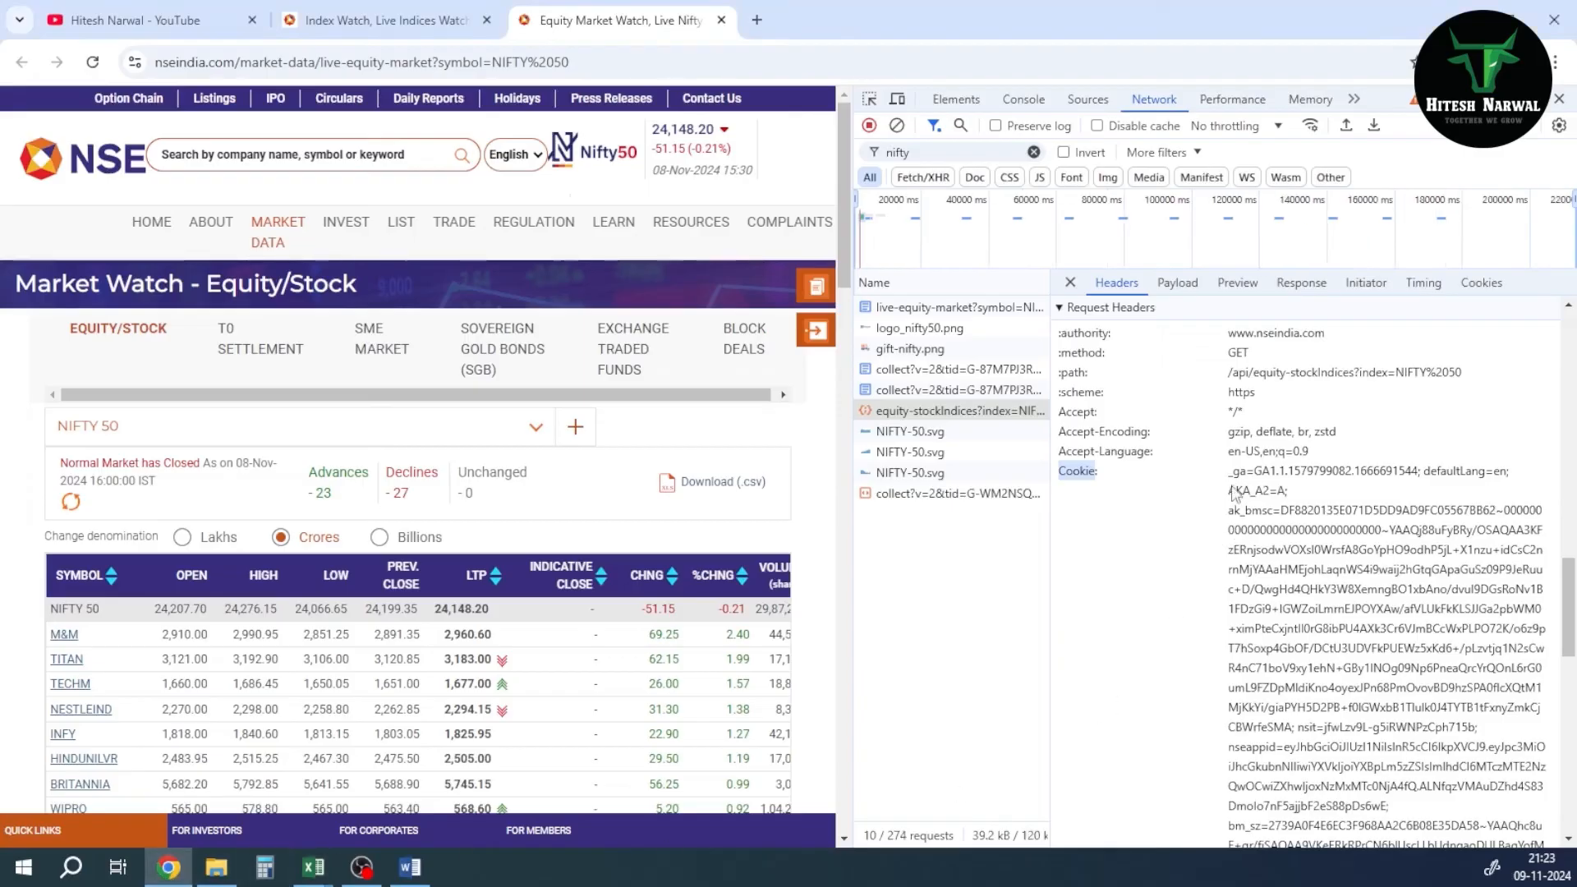
{"action": "left_click_drag", "start_coordinate": [1230, 471], "coordinate": [1425, 697]}
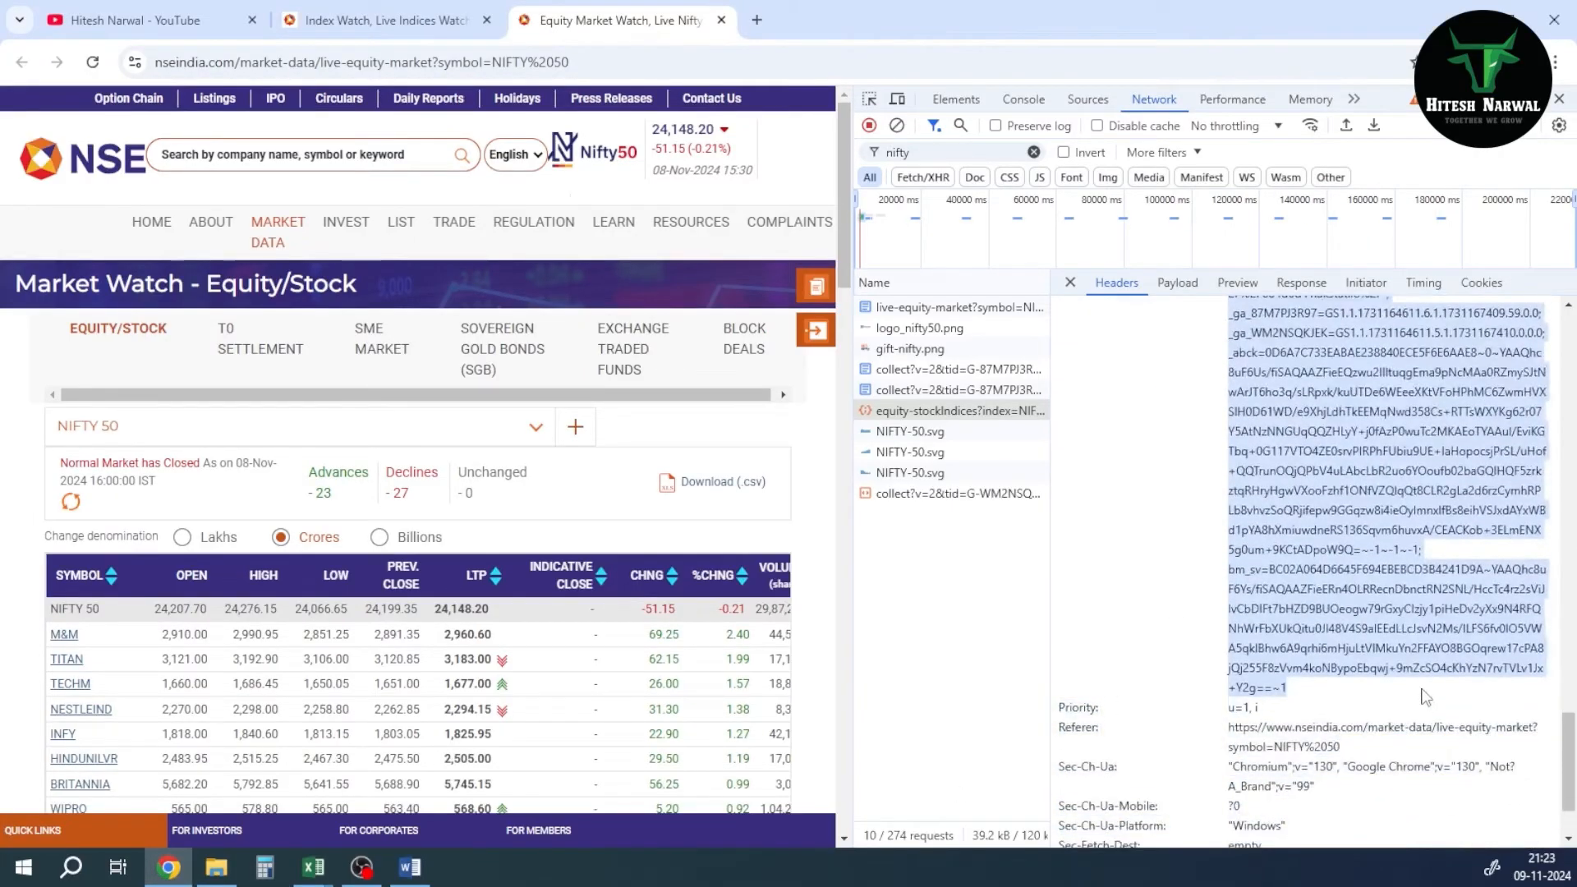
{"action": "scroll", "coordinate": [1327, 614], "scroll_direction": "up", "scroll_amount": 6}
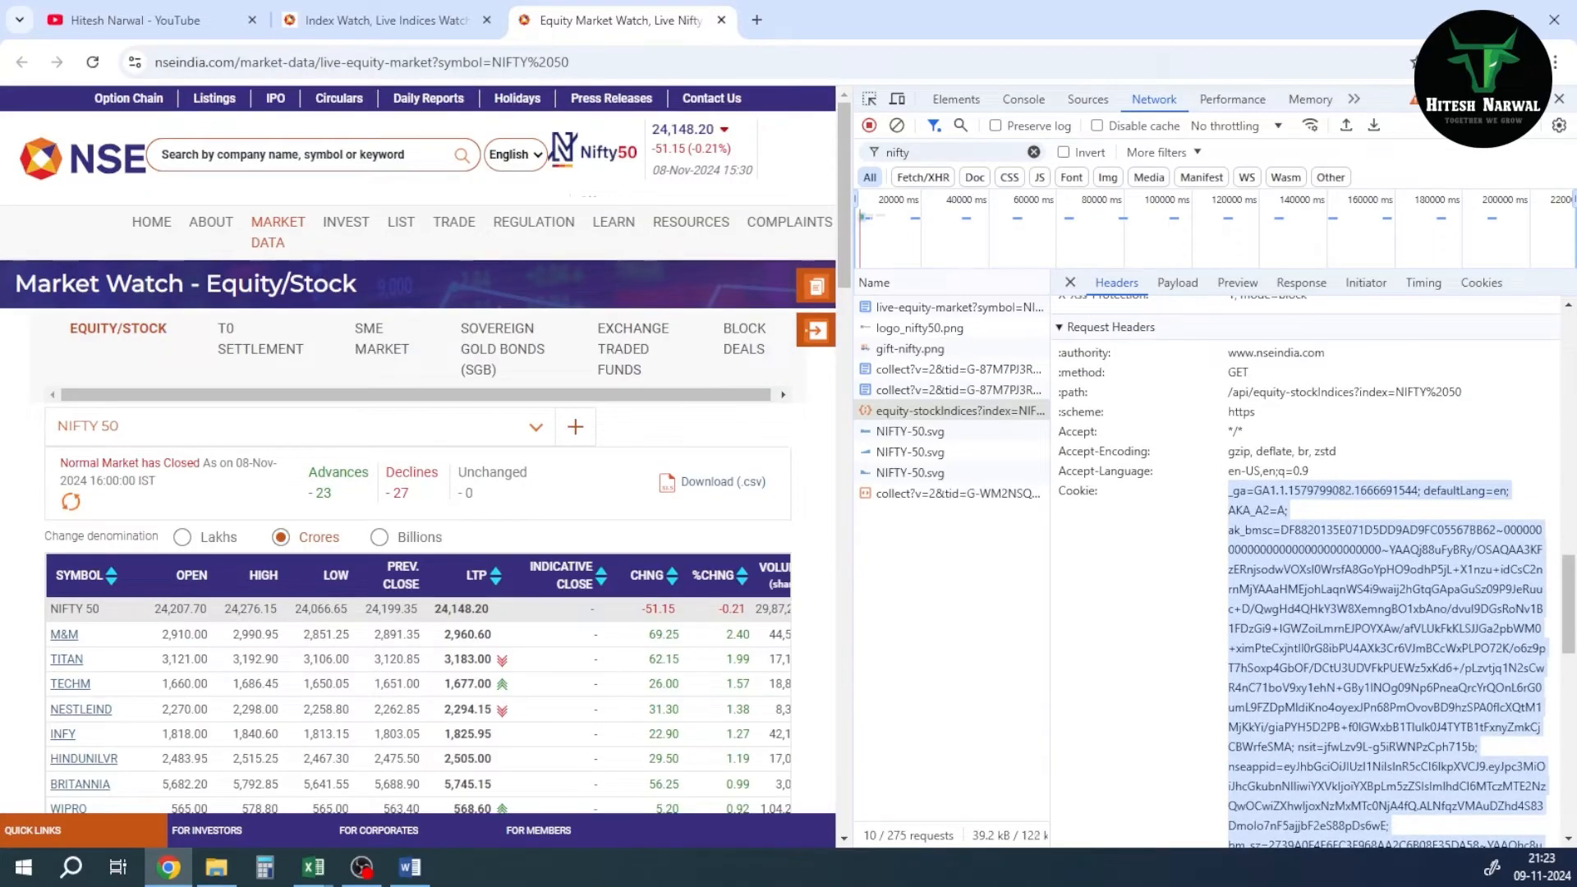
{"action": "left_click", "coordinate": [313, 867]}
{"action": "left_click", "coordinate": [443, 772]}
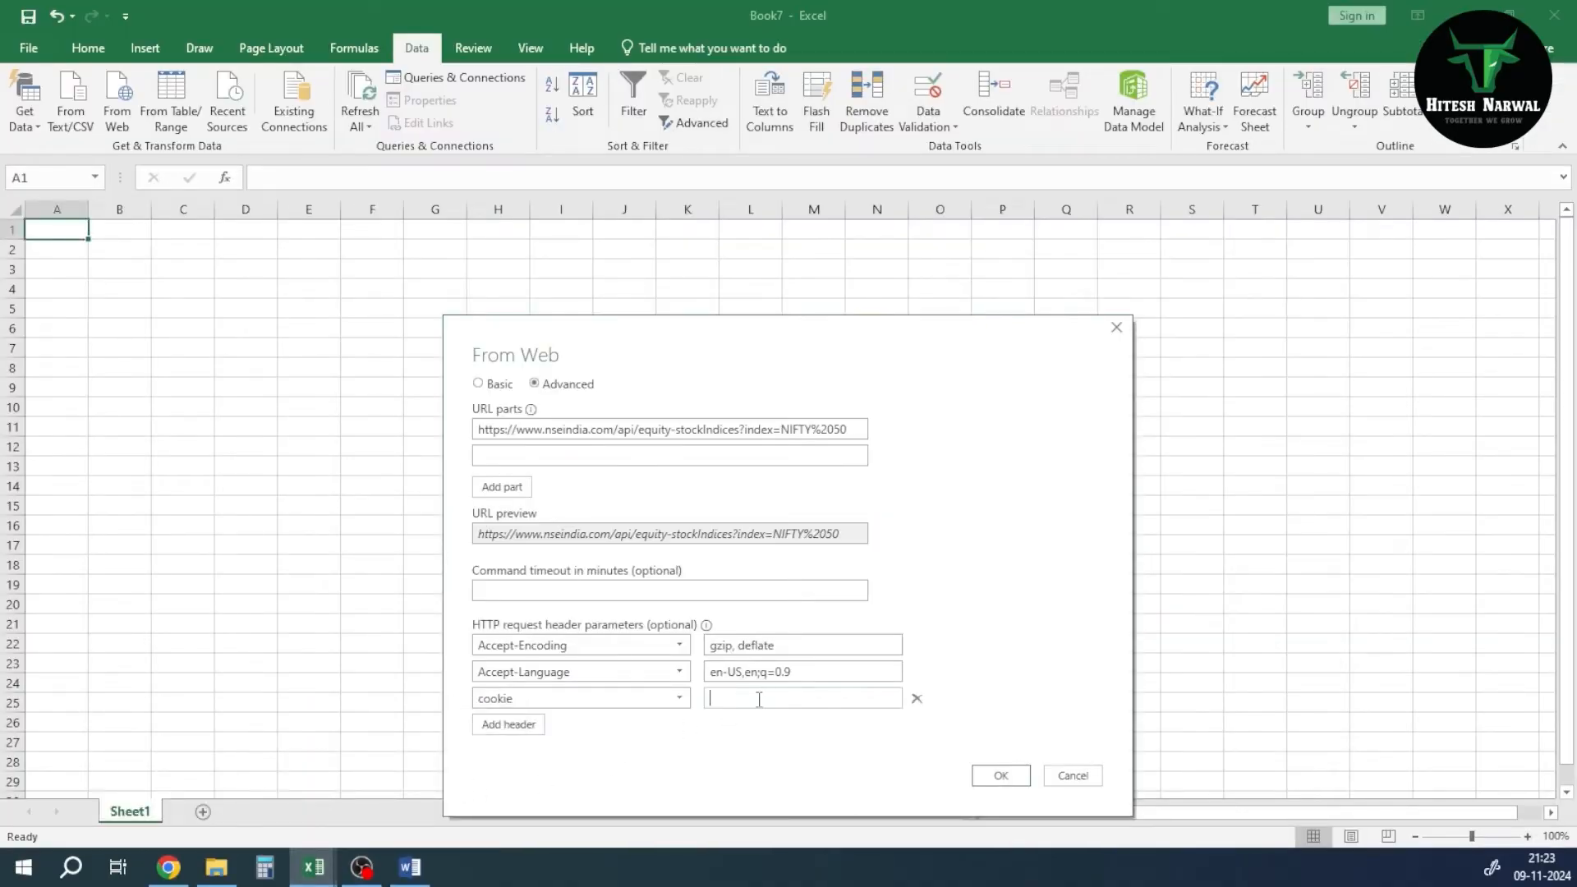
{"action": "key", "text": "ctrl+v"}
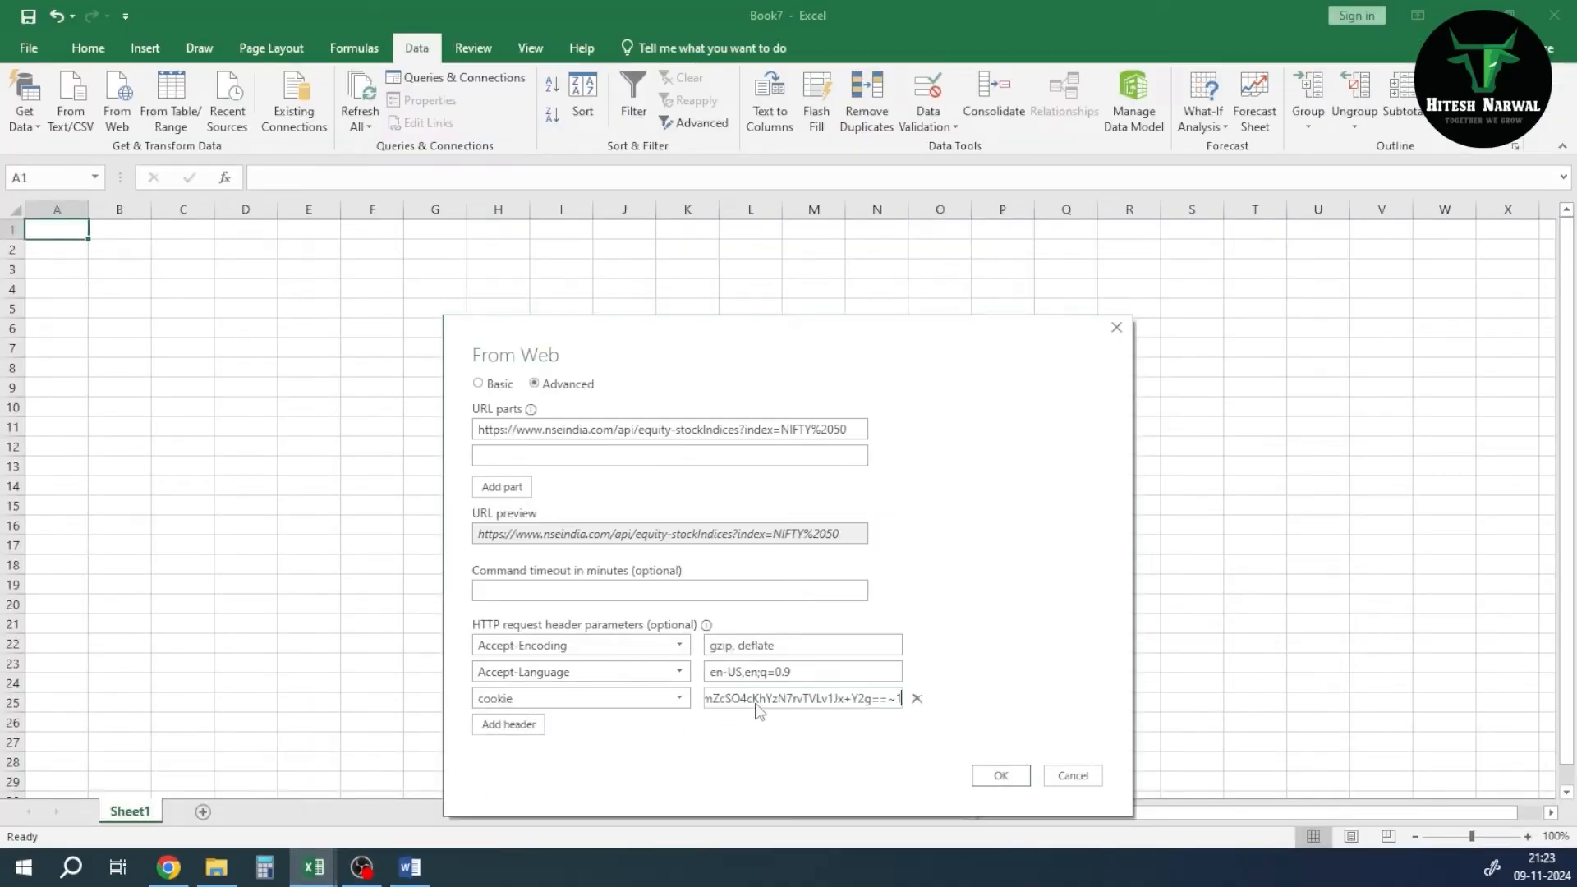
- Add a fourth header to the import and name it user-agent, matching the User-Agent entry in Chrome's request headers
{"action": "left_click", "coordinate": [528, 730]}
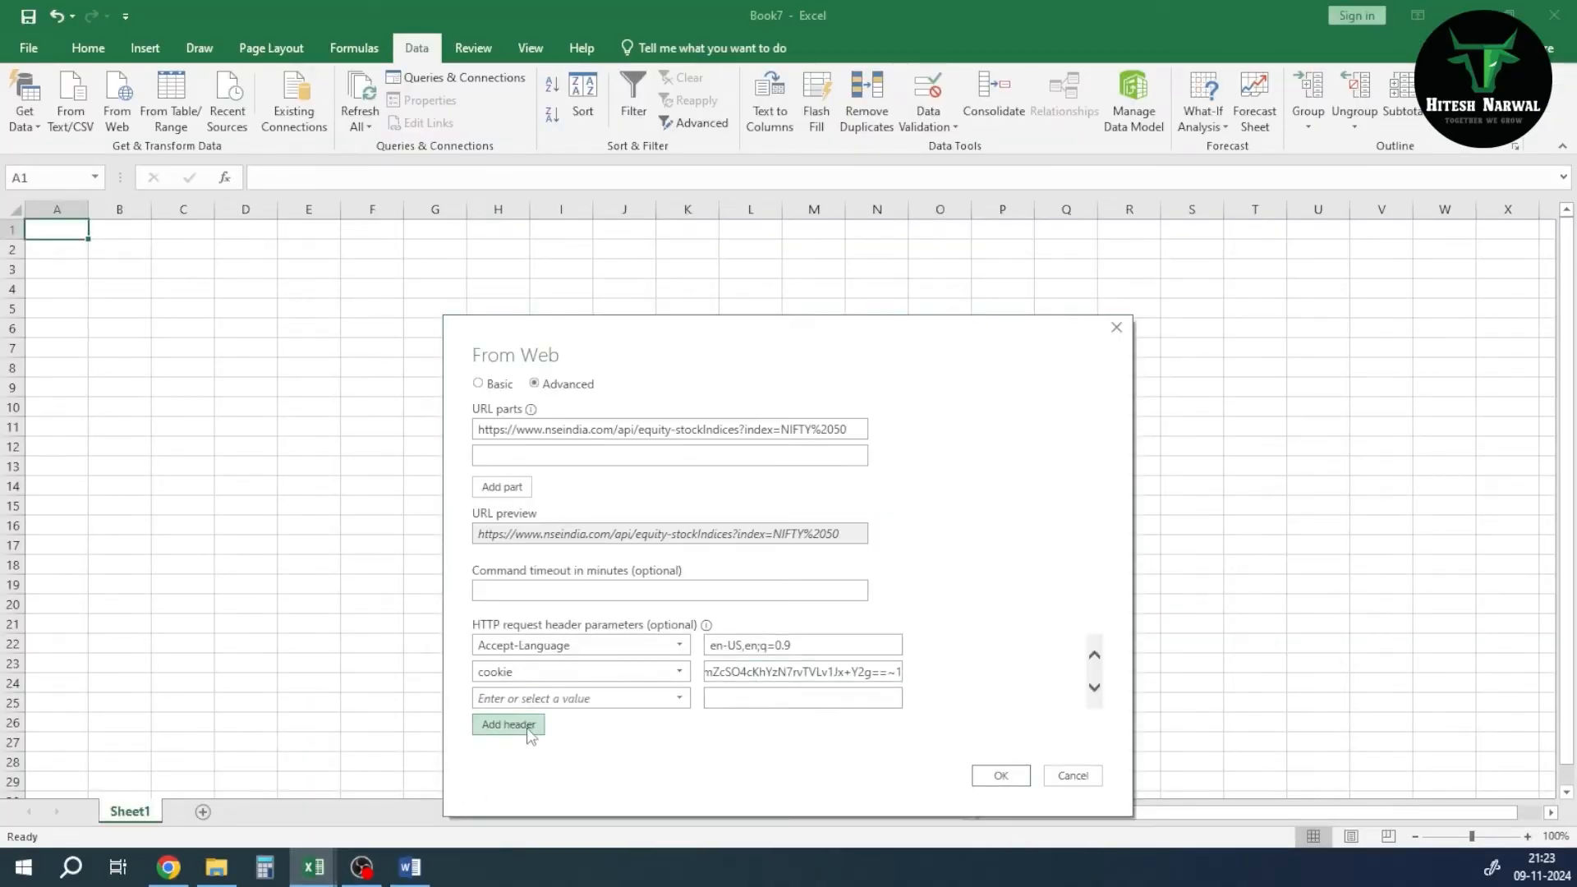
{"action": "left_click", "coordinate": [680, 699]}
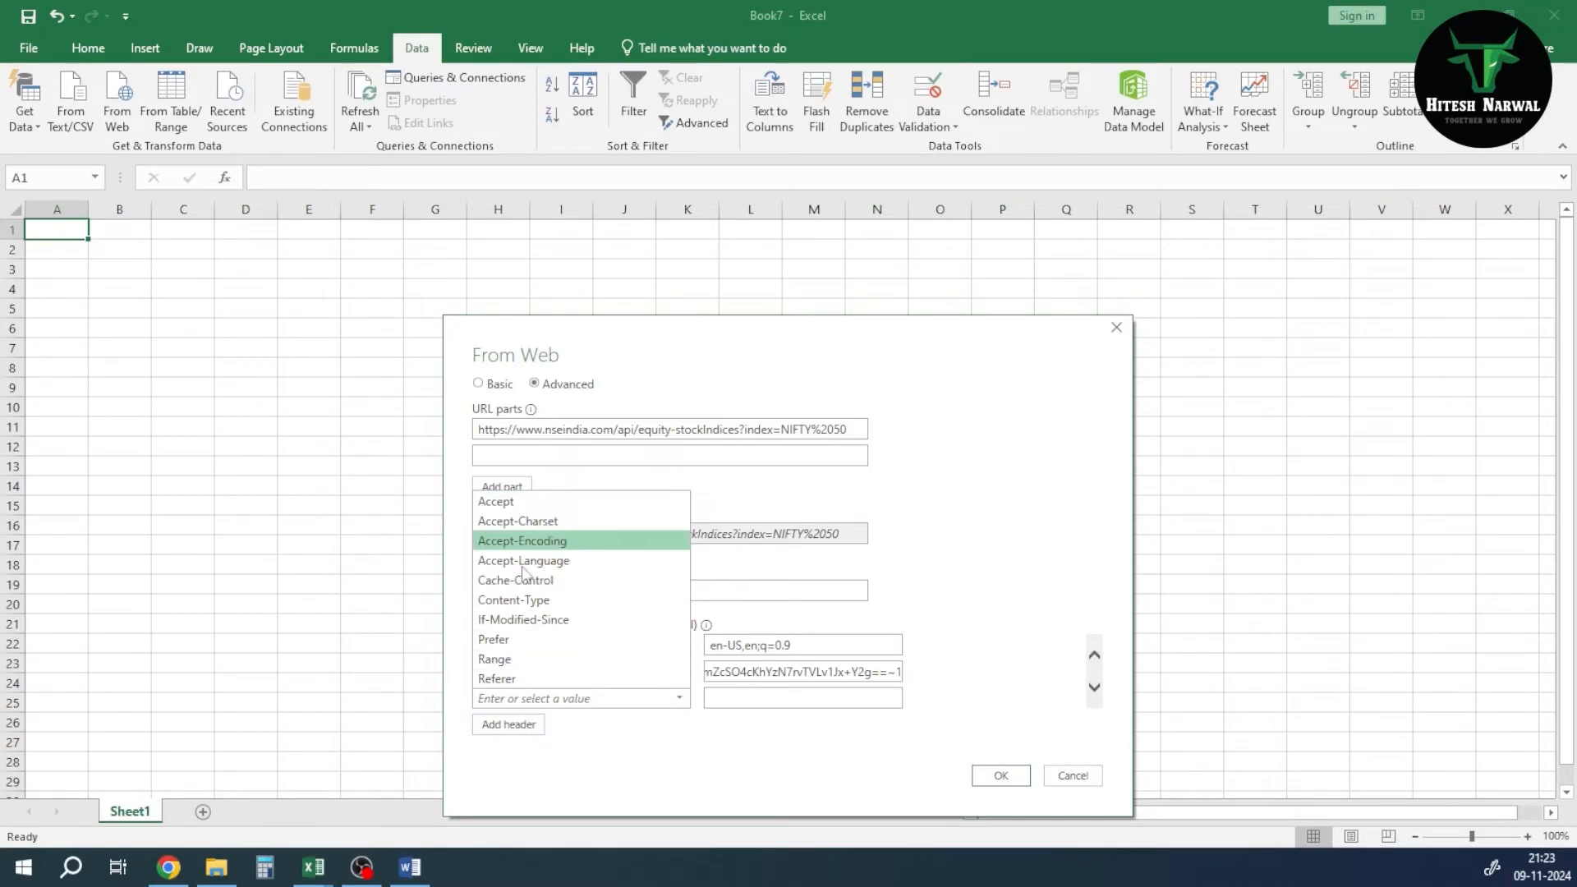
{"action": "left_click", "coordinate": [170, 868]}
{"action": "scroll", "coordinate": [1130, 636], "scroll_direction": "down", "scroll_amount": 5}
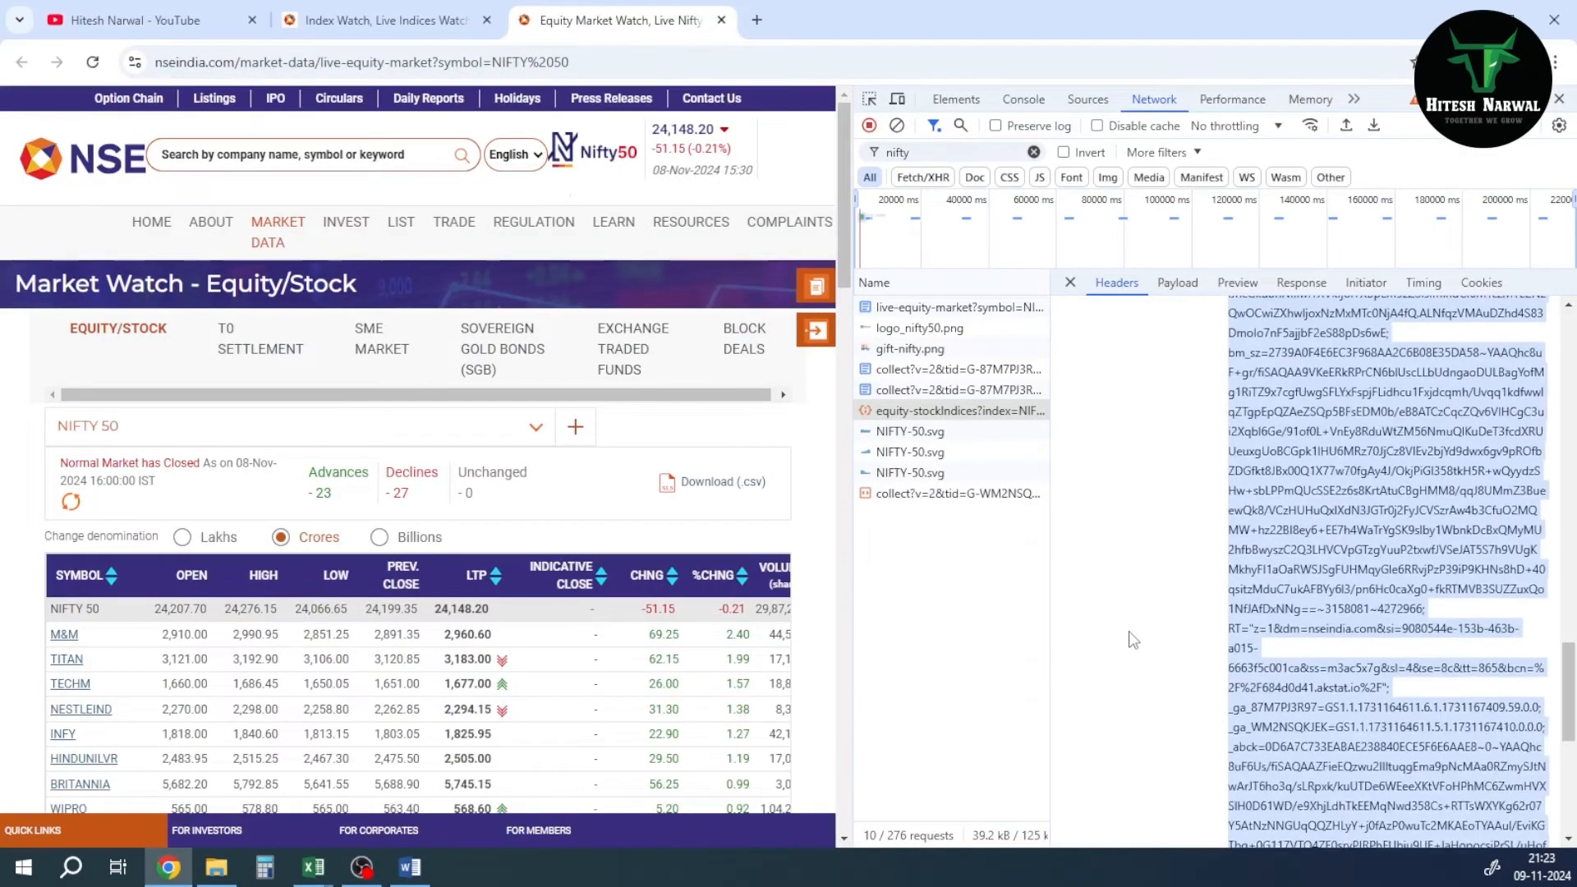
{"action": "scroll", "coordinate": [1134, 640], "scroll_direction": "down", "scroll_amount": 5}
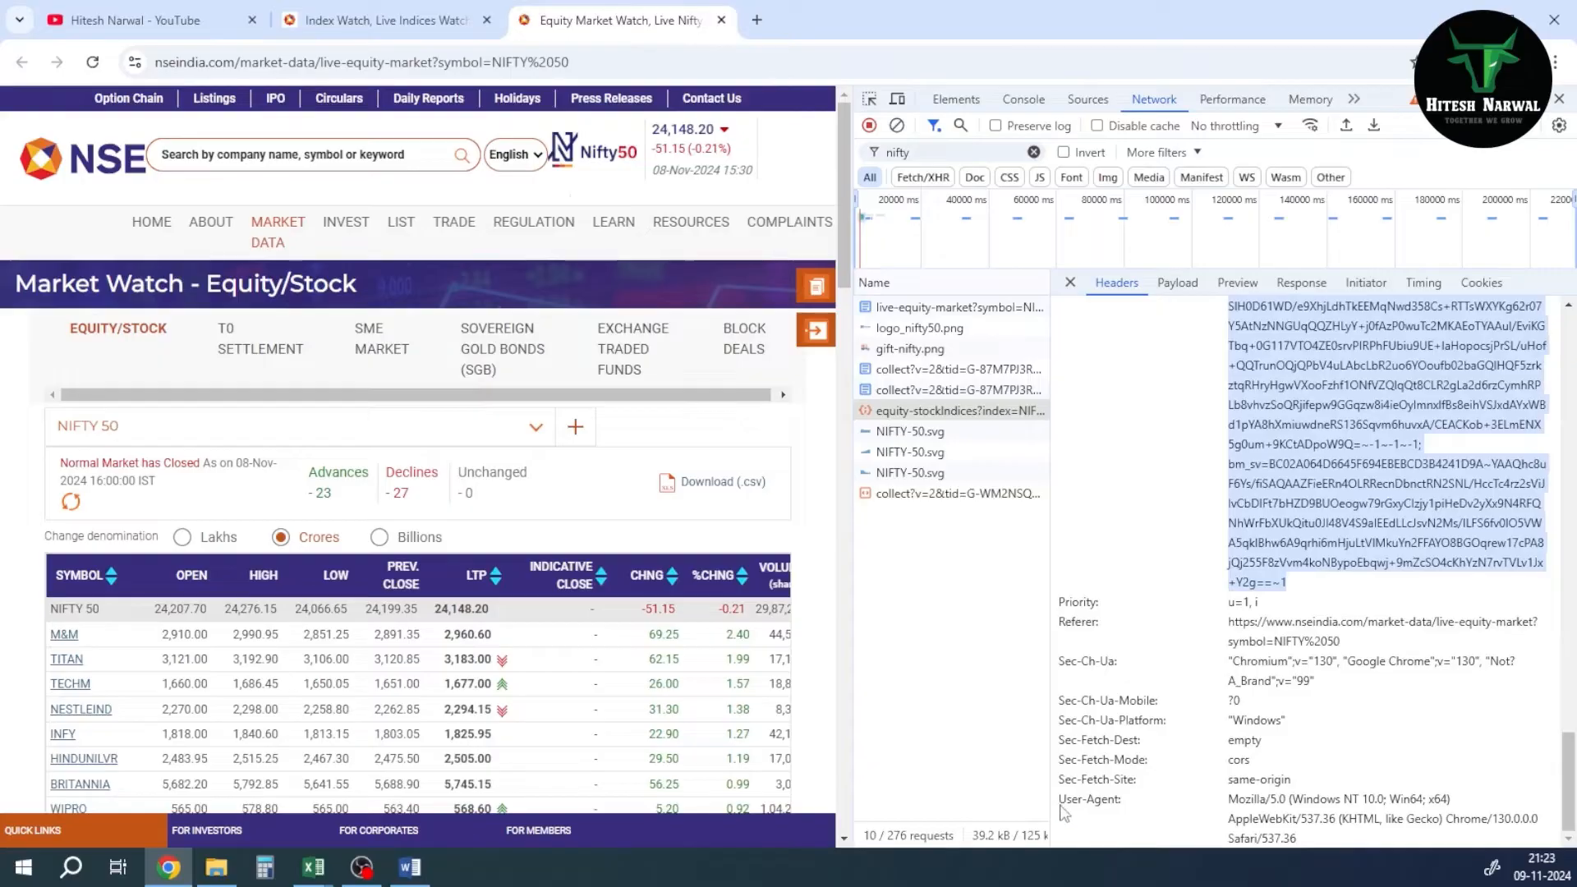
{"action": "left_click_drag", "start_coordinate": [1060, 804], "coordinate": [1122, 817]}
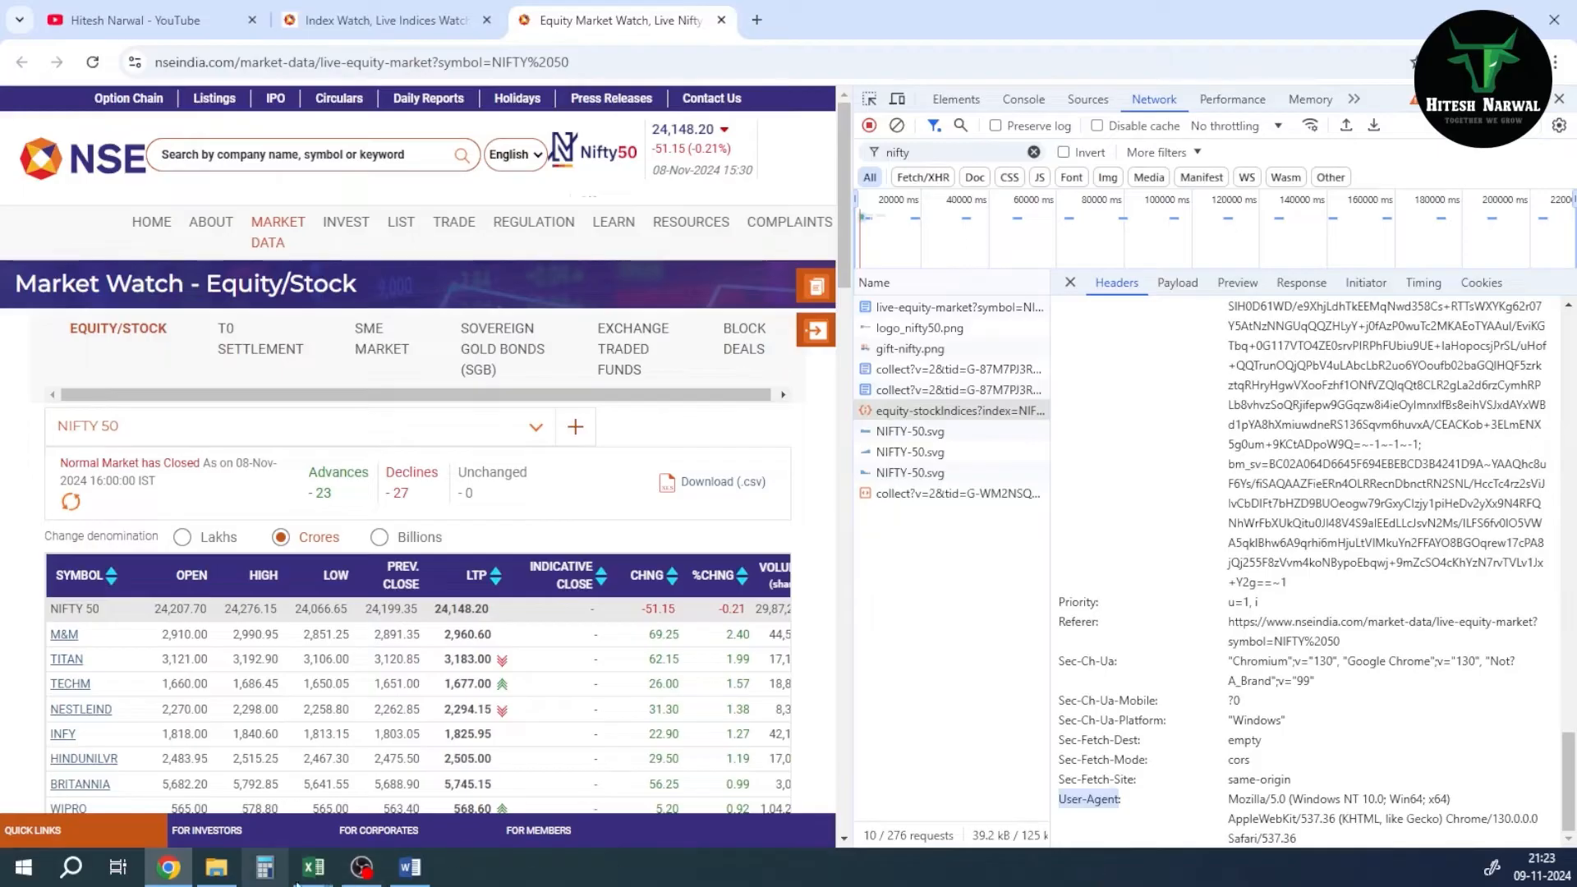
{"action": "mouse_move", "coordinate": [313, 871]}
{"action": "left_click", "coordinate": [461, 803]}
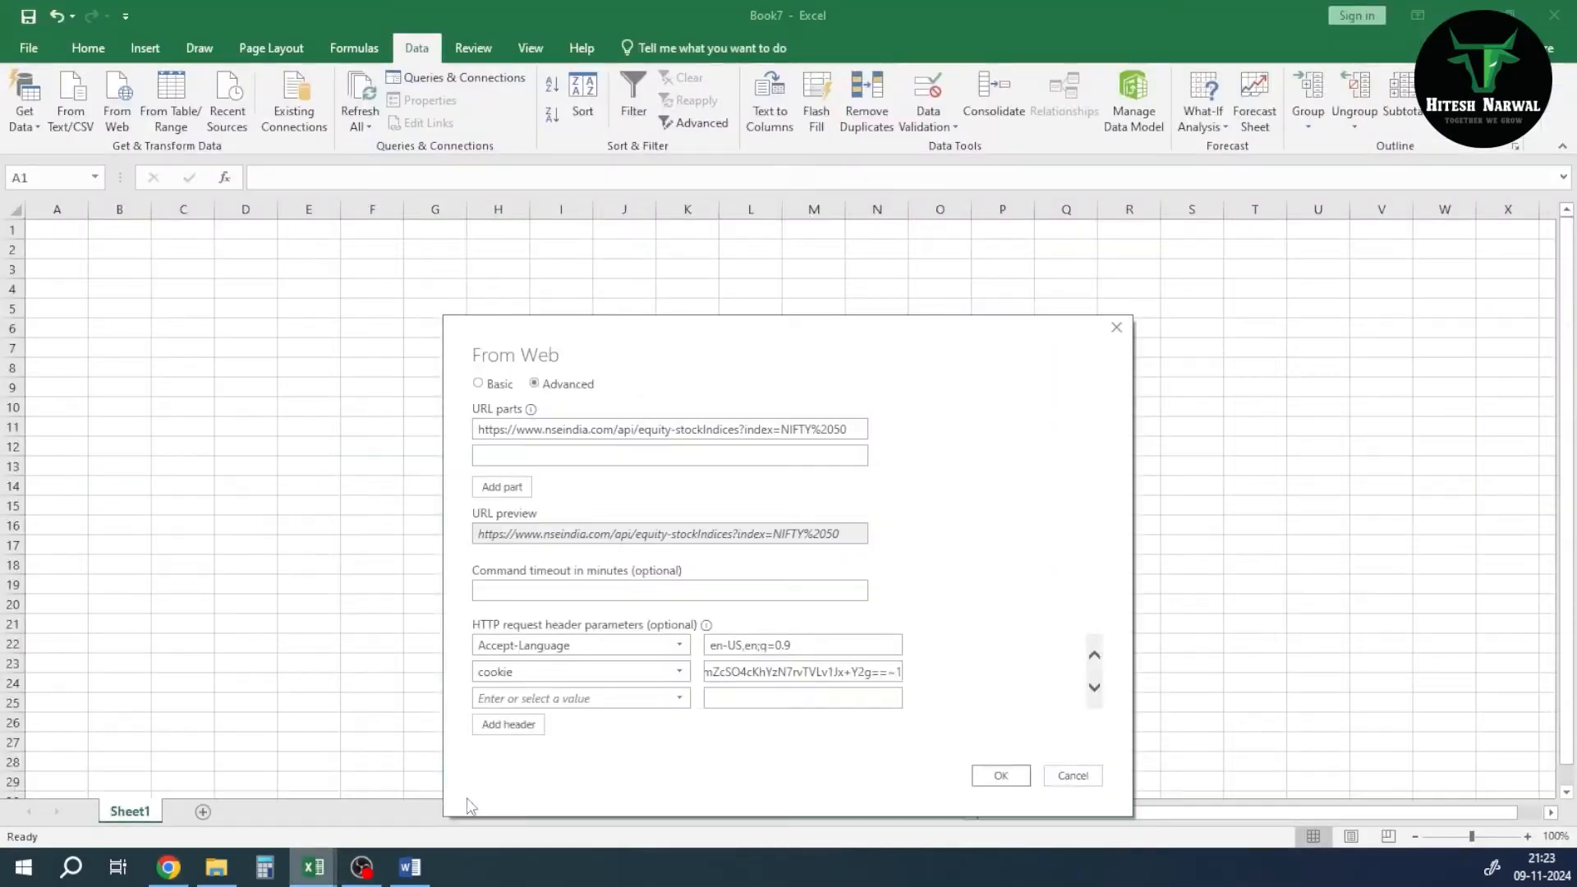
{"action": "left_click", "coordinate": [551, 700]}
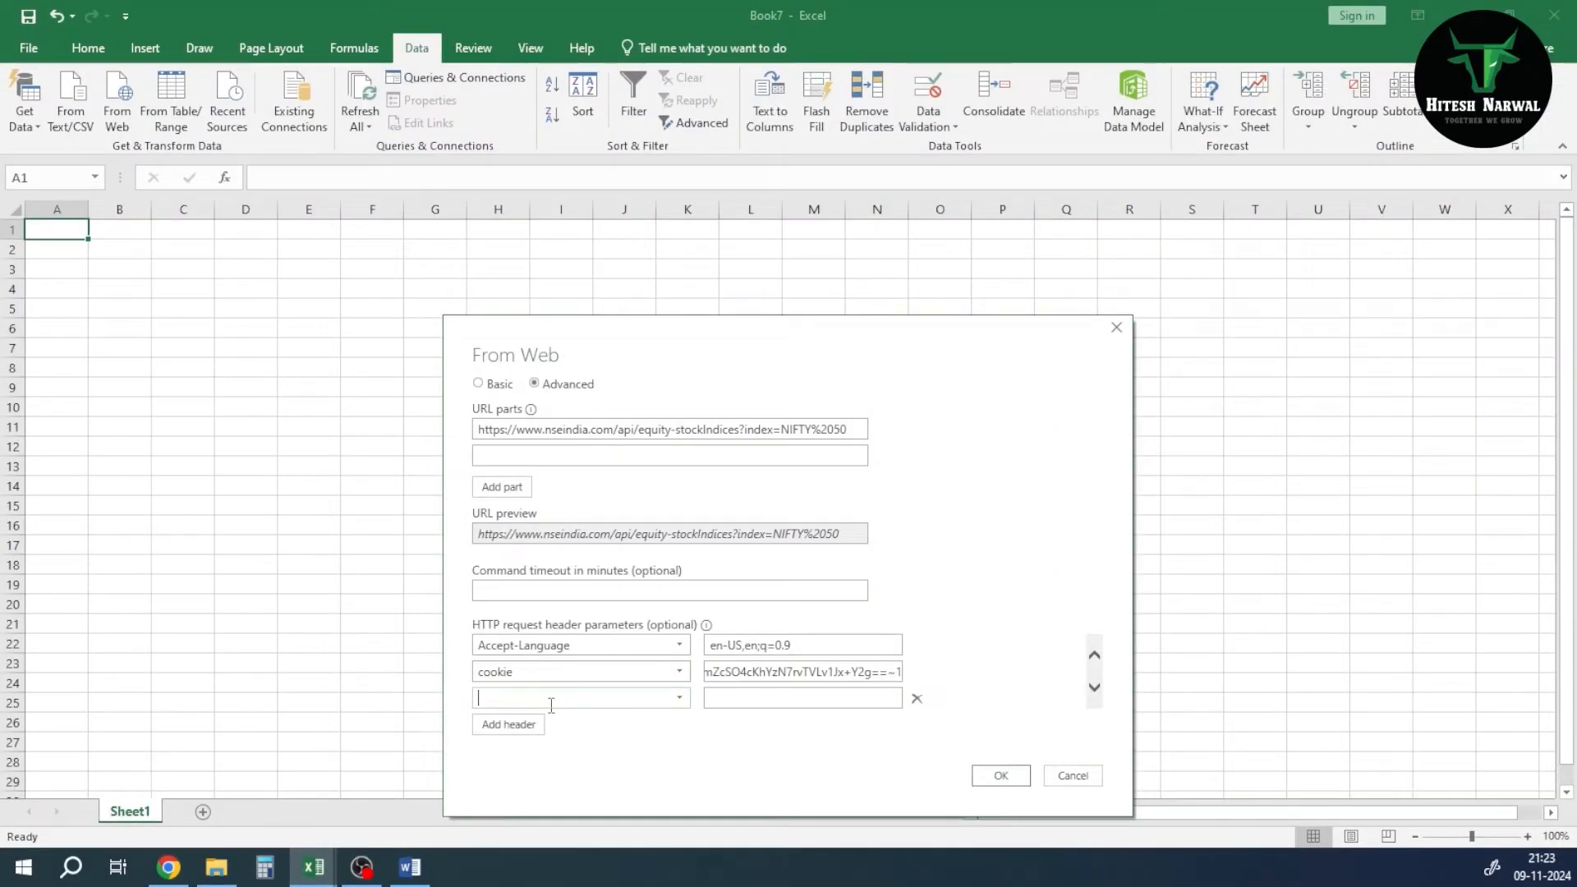
{"action": "type", "text": "user-agent"}
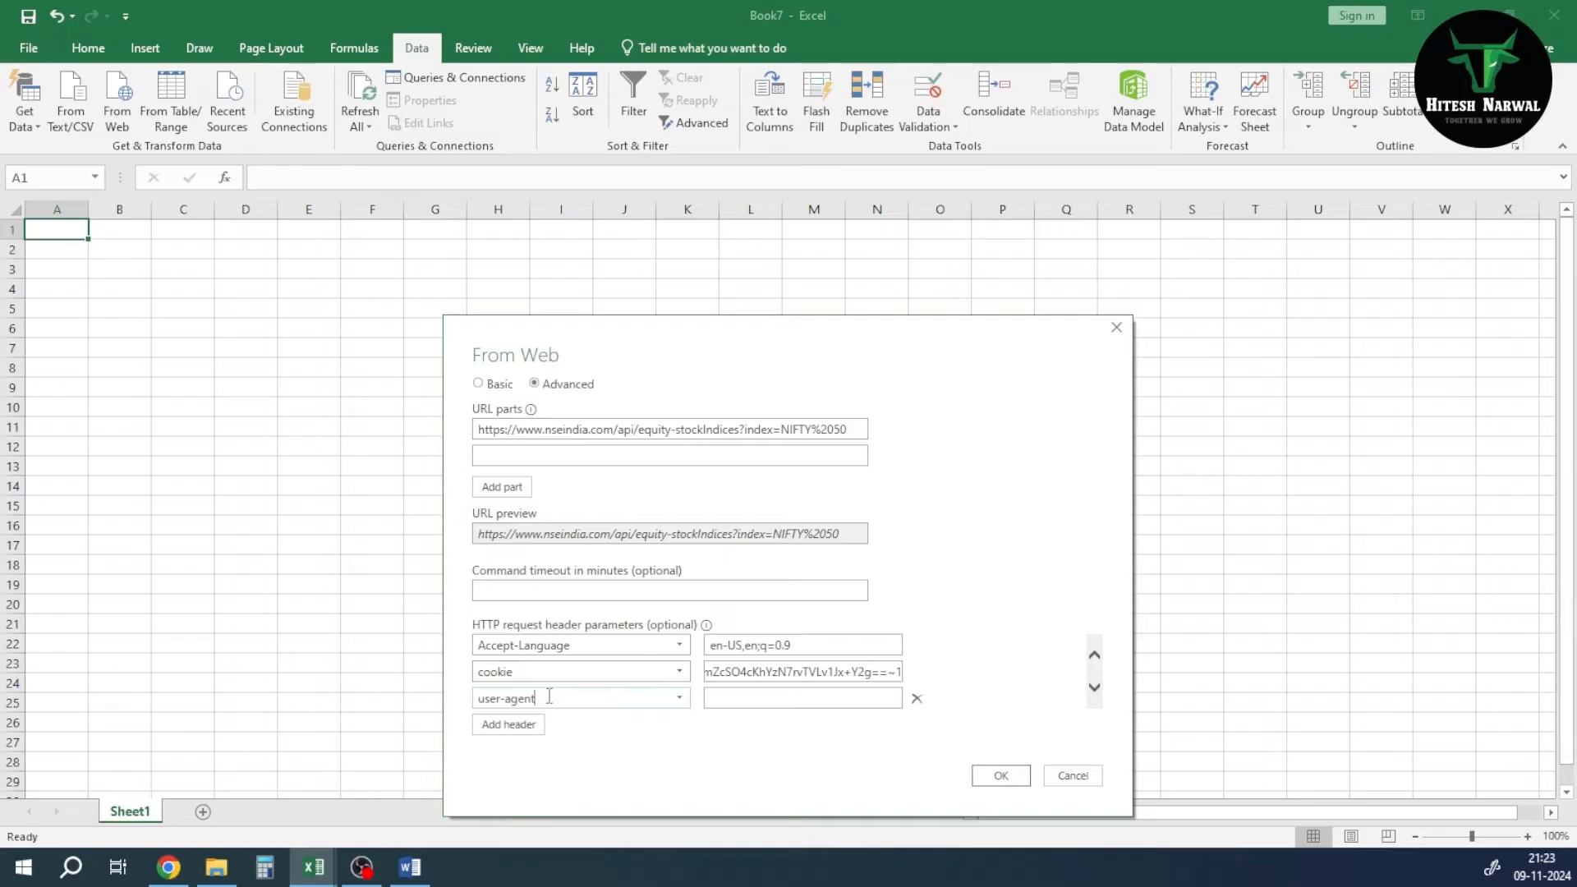
- Copy the User-Agent string beginning with Mozilla/5.0 from Chrome's request headers and paste it as the user-agent header's value in Excel
{"action": "left_click", "coordinate": [168, 868]}
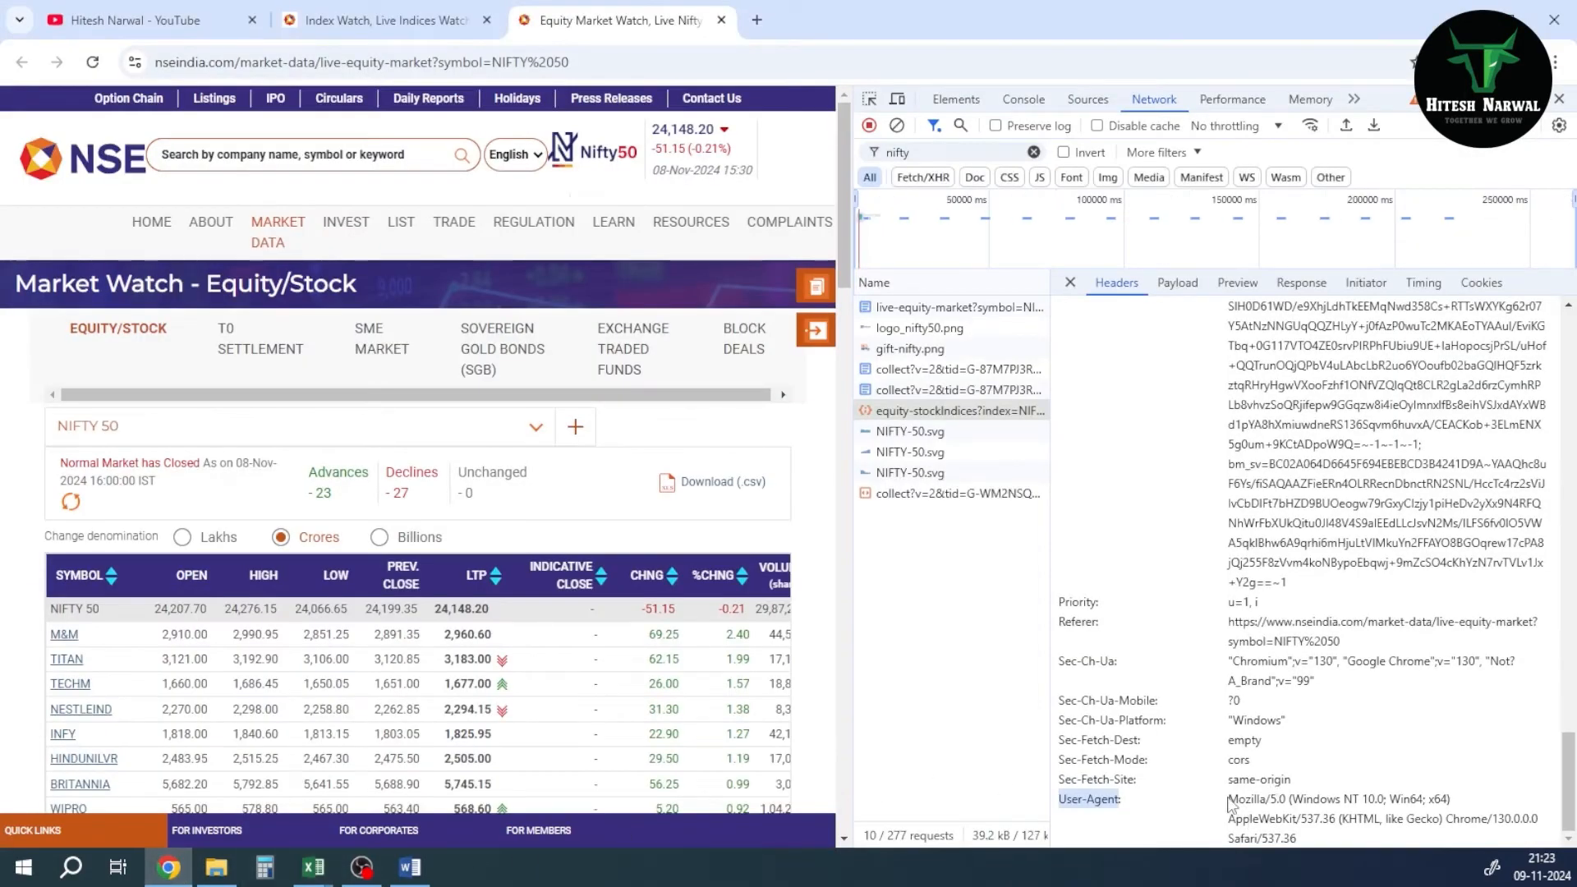
{"action": "left_click_drag", "start_coordinate": [1229, 803], "coordinate": [1439, 850]}
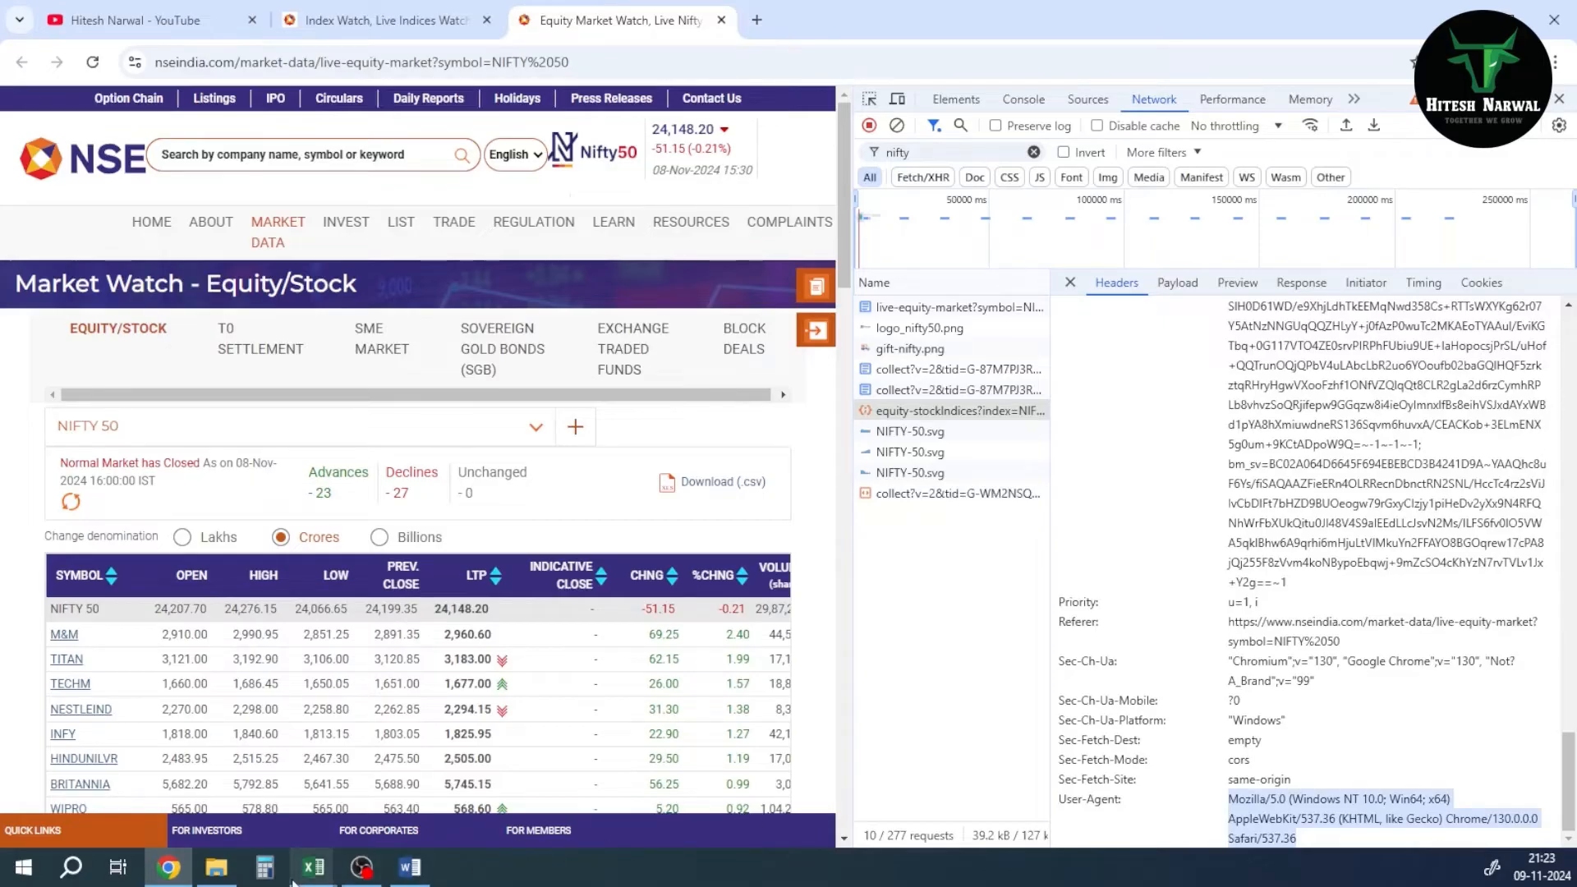
{"action": "left_click", "coordinate": [313, 868]}
{"action": "left_click", "coordinate": [844, 699]}
{"action": "key", "text": "ctrl+v"}
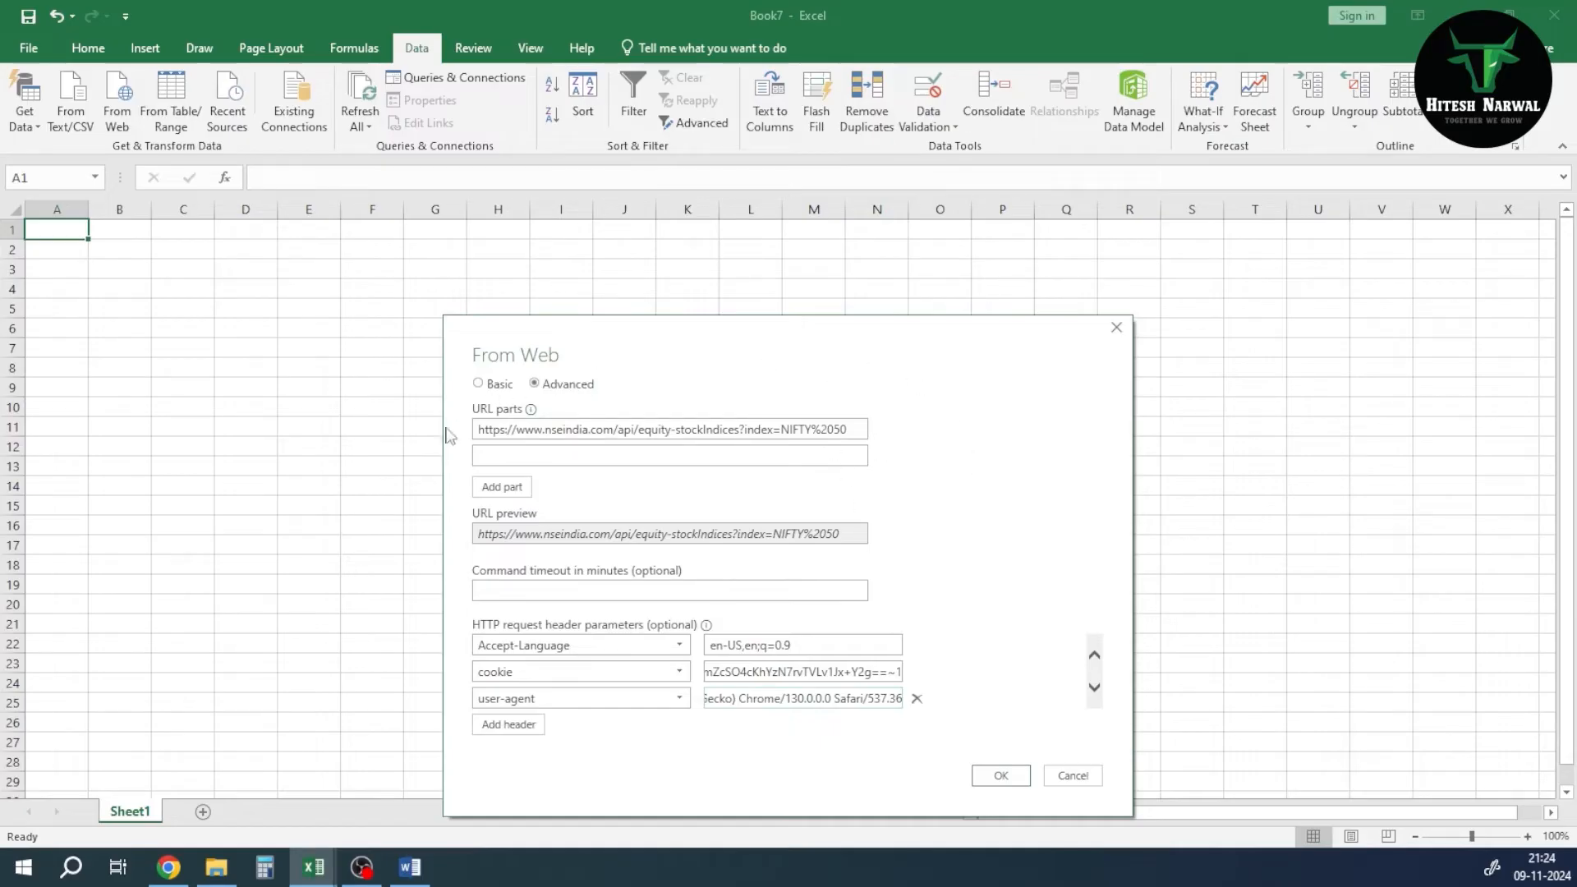
- Review the header entries and submit the web import to load the response into the Power Query Editor
{"action": "left_click", "coordinate": [1093, 655]}
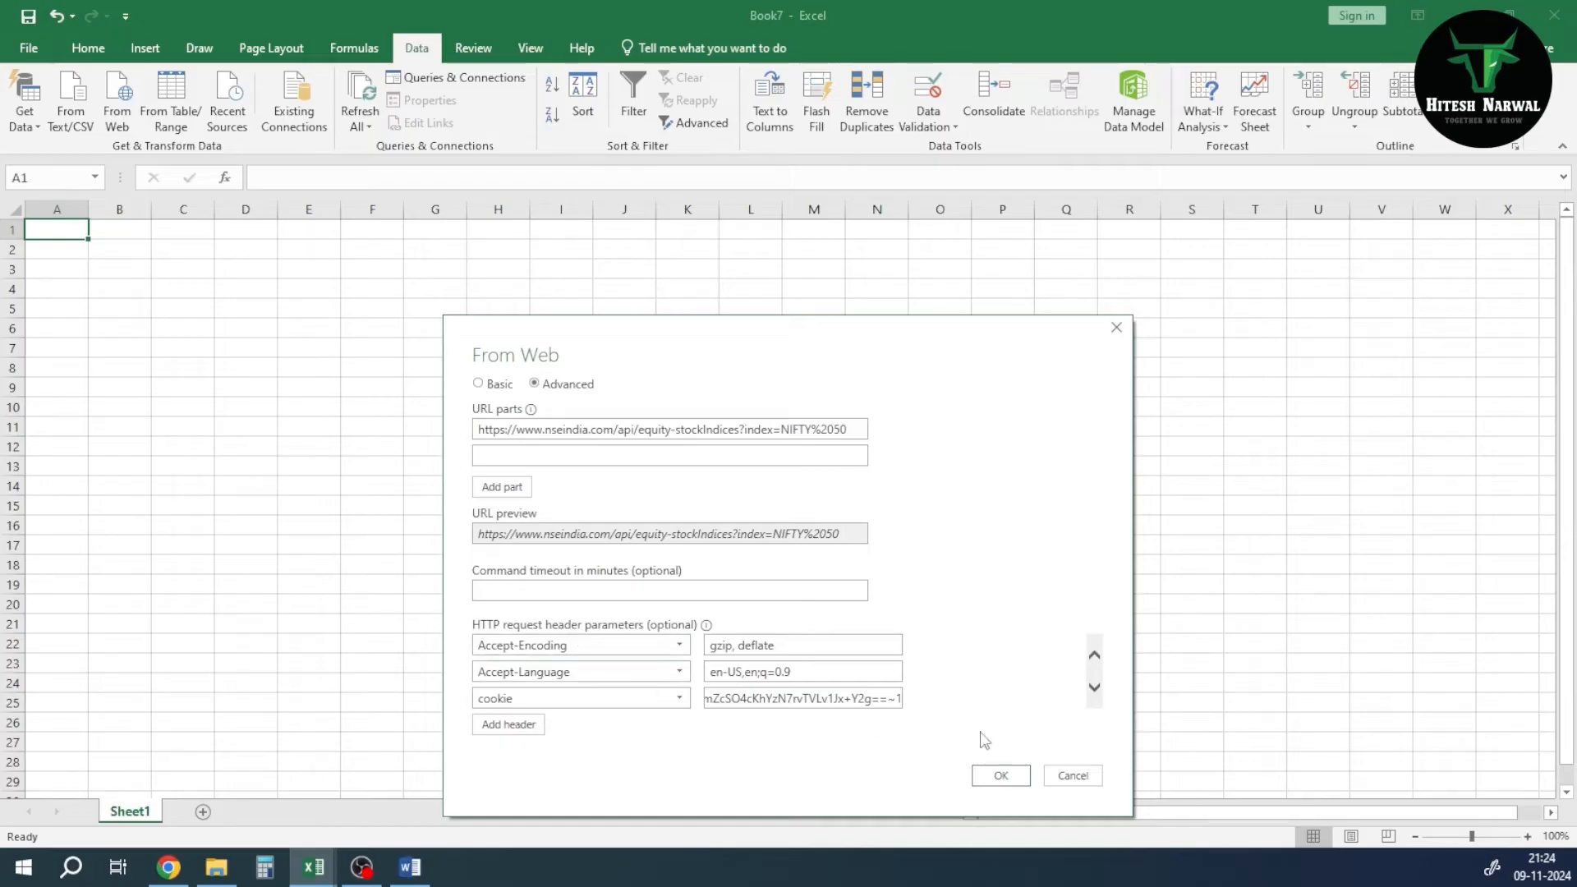
{"action": "left_click", "coordinate": [1094, 689]}
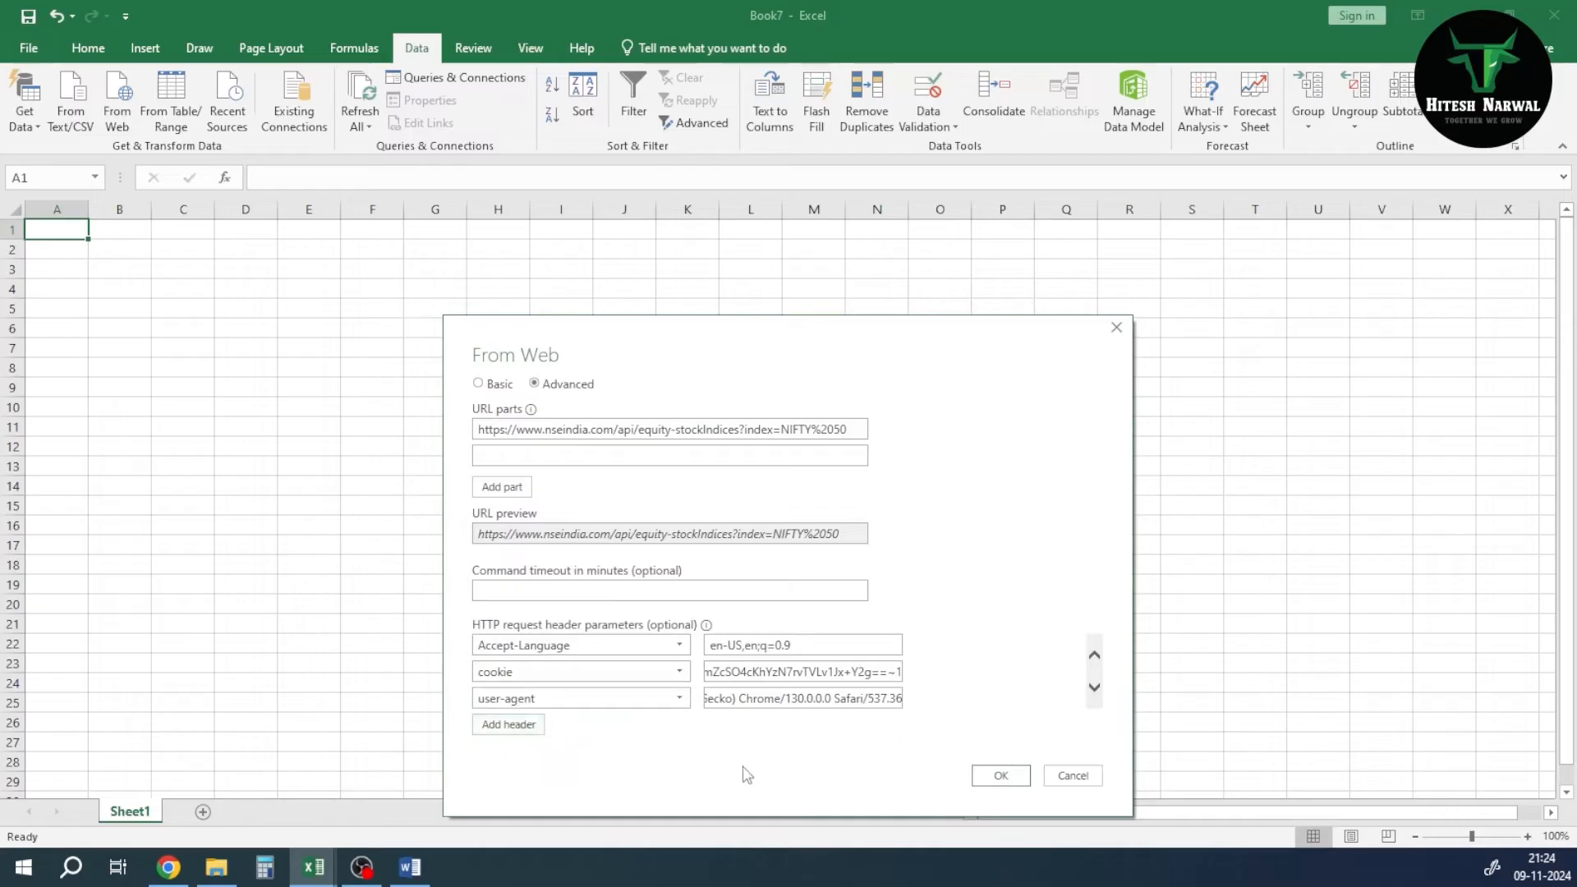
{"action": "left_click", "coordinate": [1016, 780]}
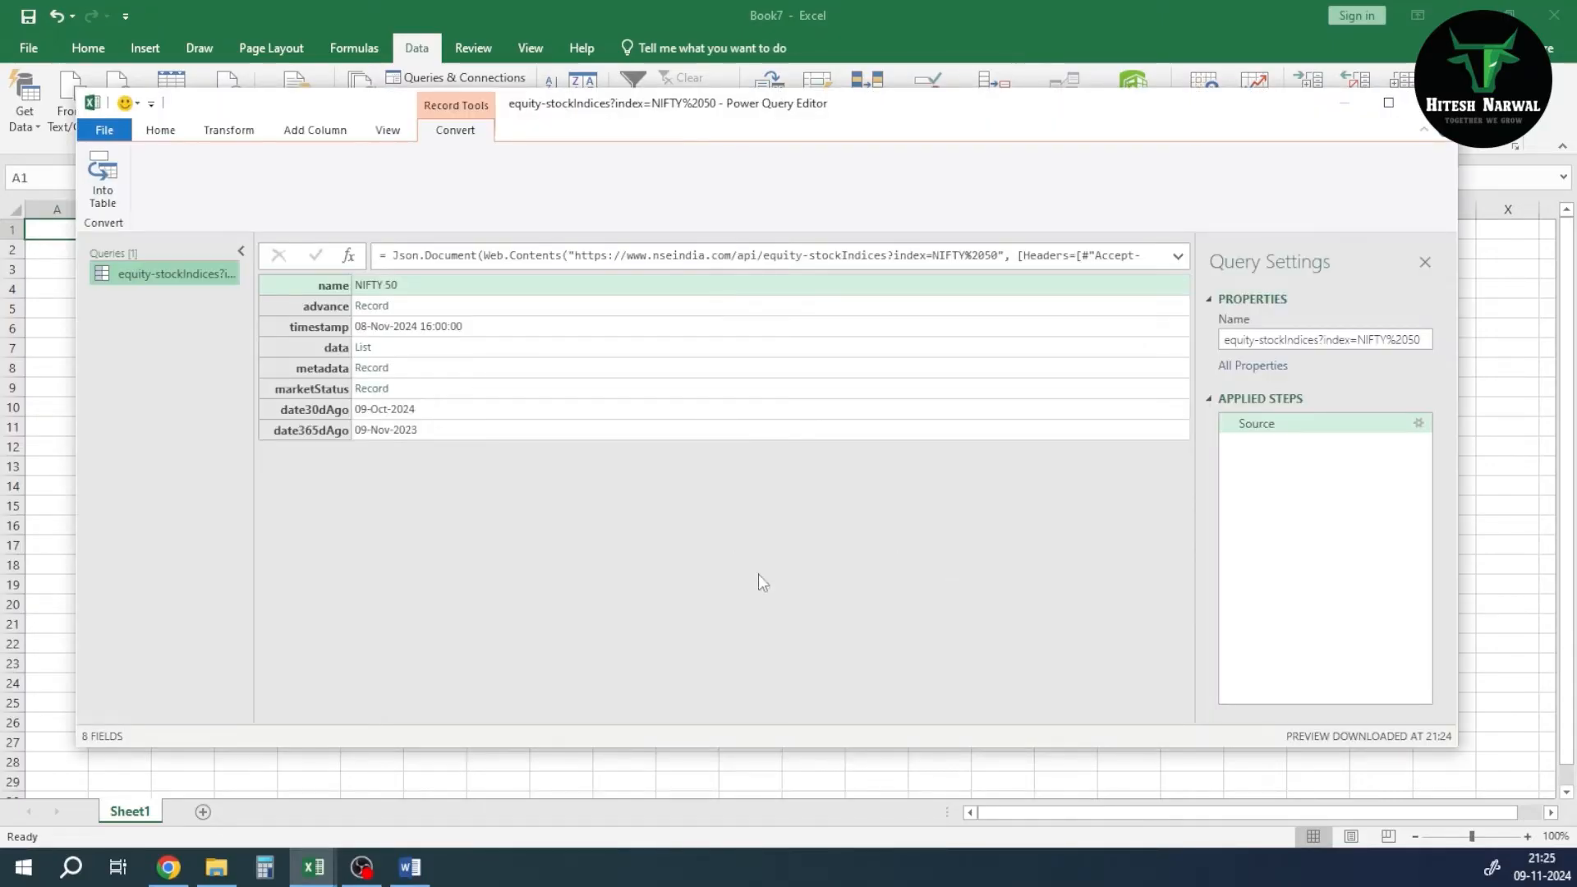
- Open the data list of the imported record and convert it to a table with delimiter None and extra columns shown as errors
{"action": "left_click", "coordinate": [364, 350]}
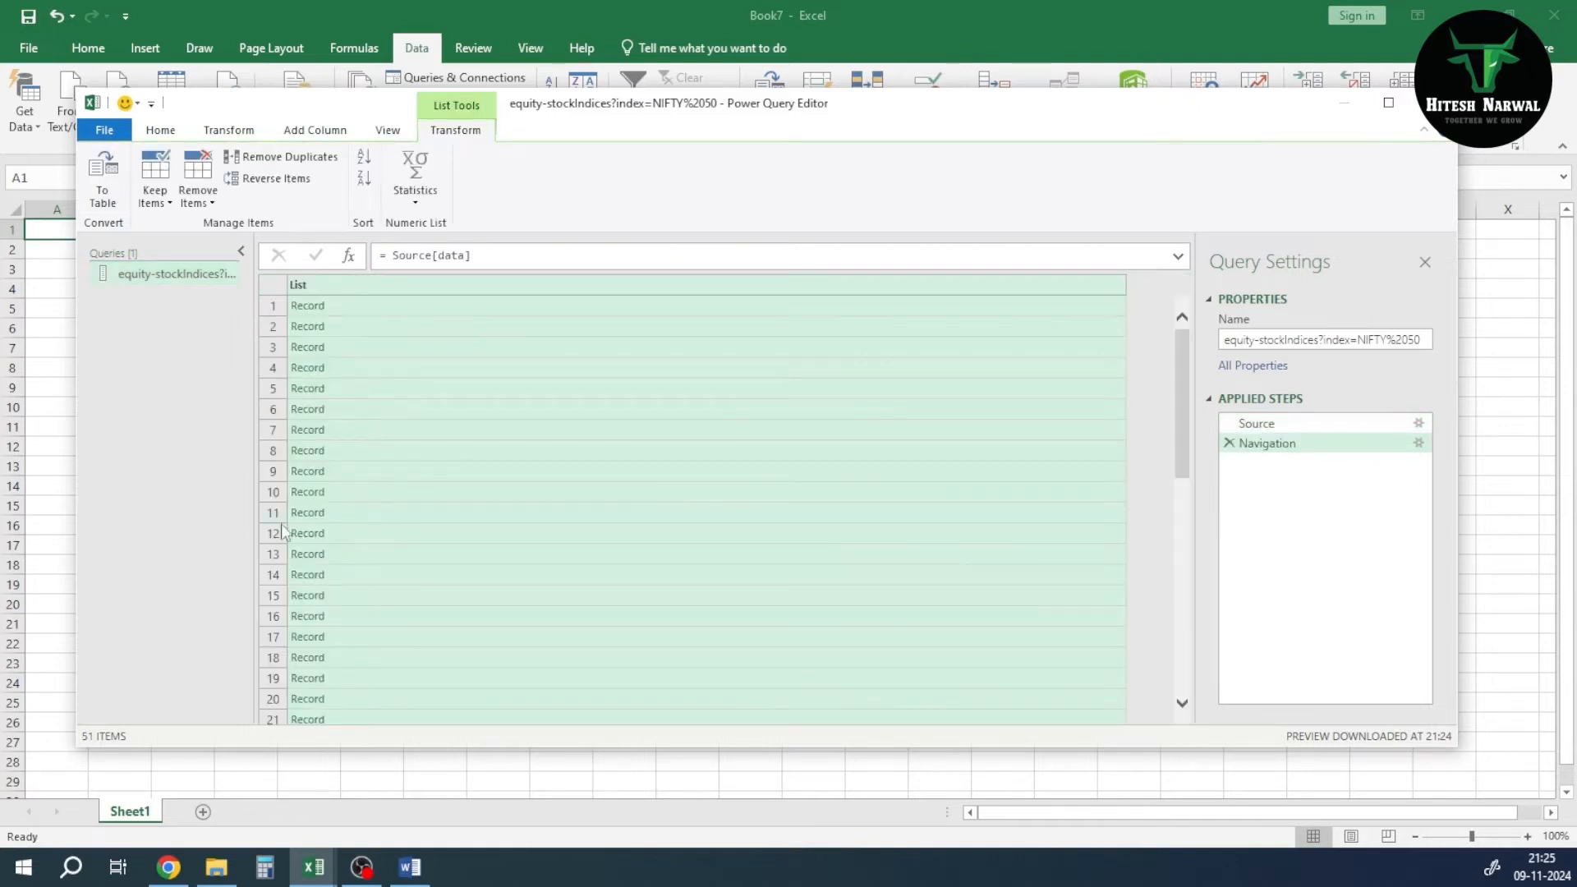
{"action": "scroll", "coordinate": [335, 596], "scroll_direction": "down", "scroll_amount": 10}
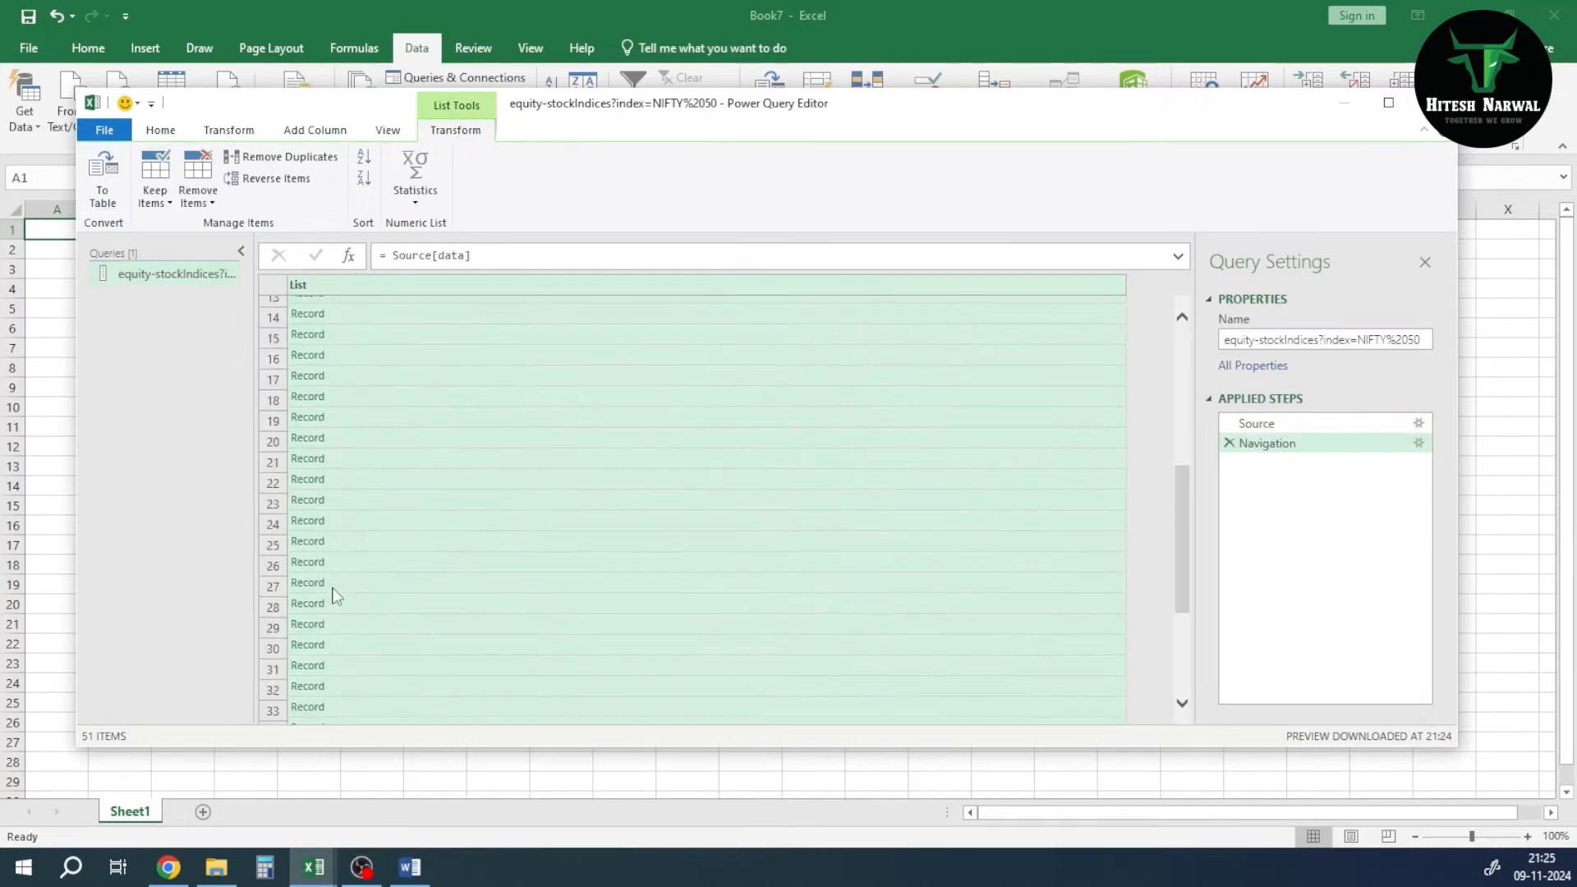
{"action": "scroll", "coordinate": [335, 596], "scroll_direction": "up", "scroll_amount": 10}
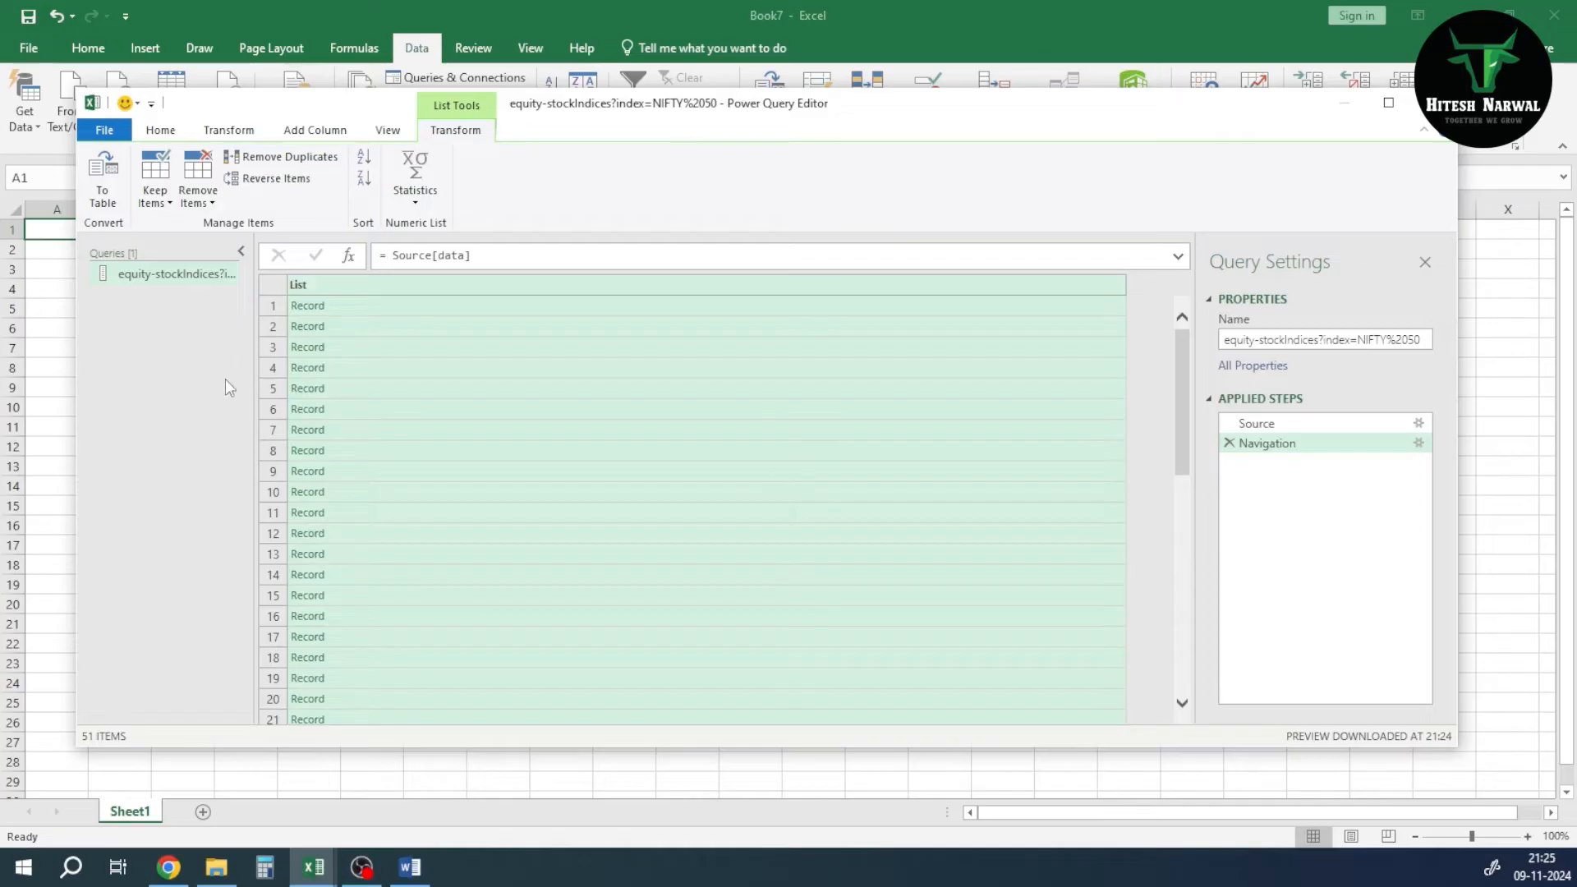
{"action": "left_click", "coordinate": [107, 203]}
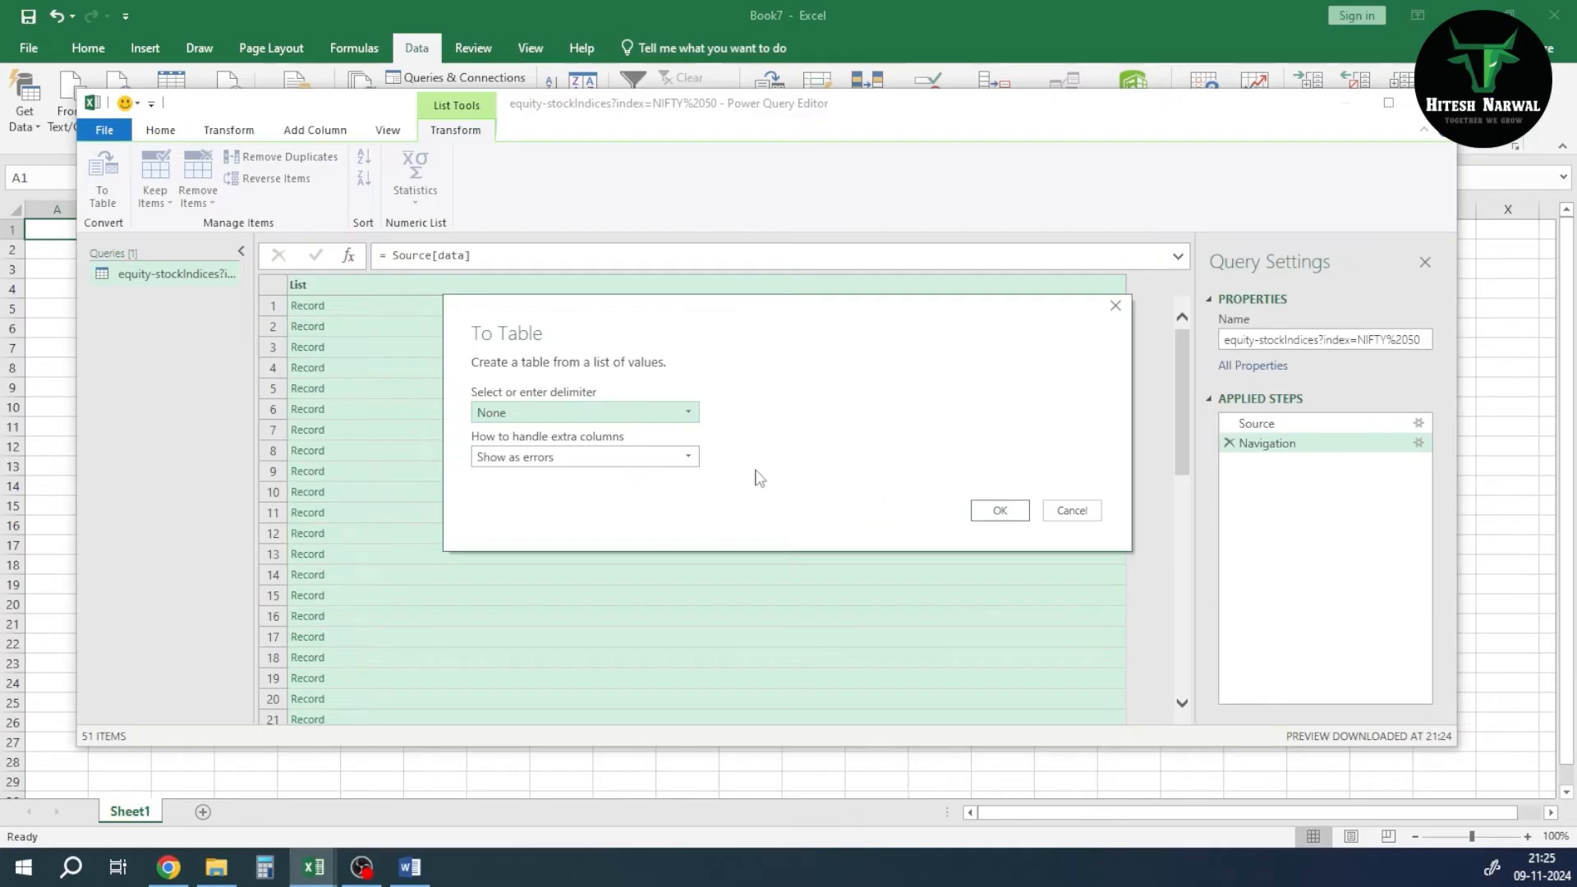
{"action": "left_click", "coordinate": [1000, 511]}
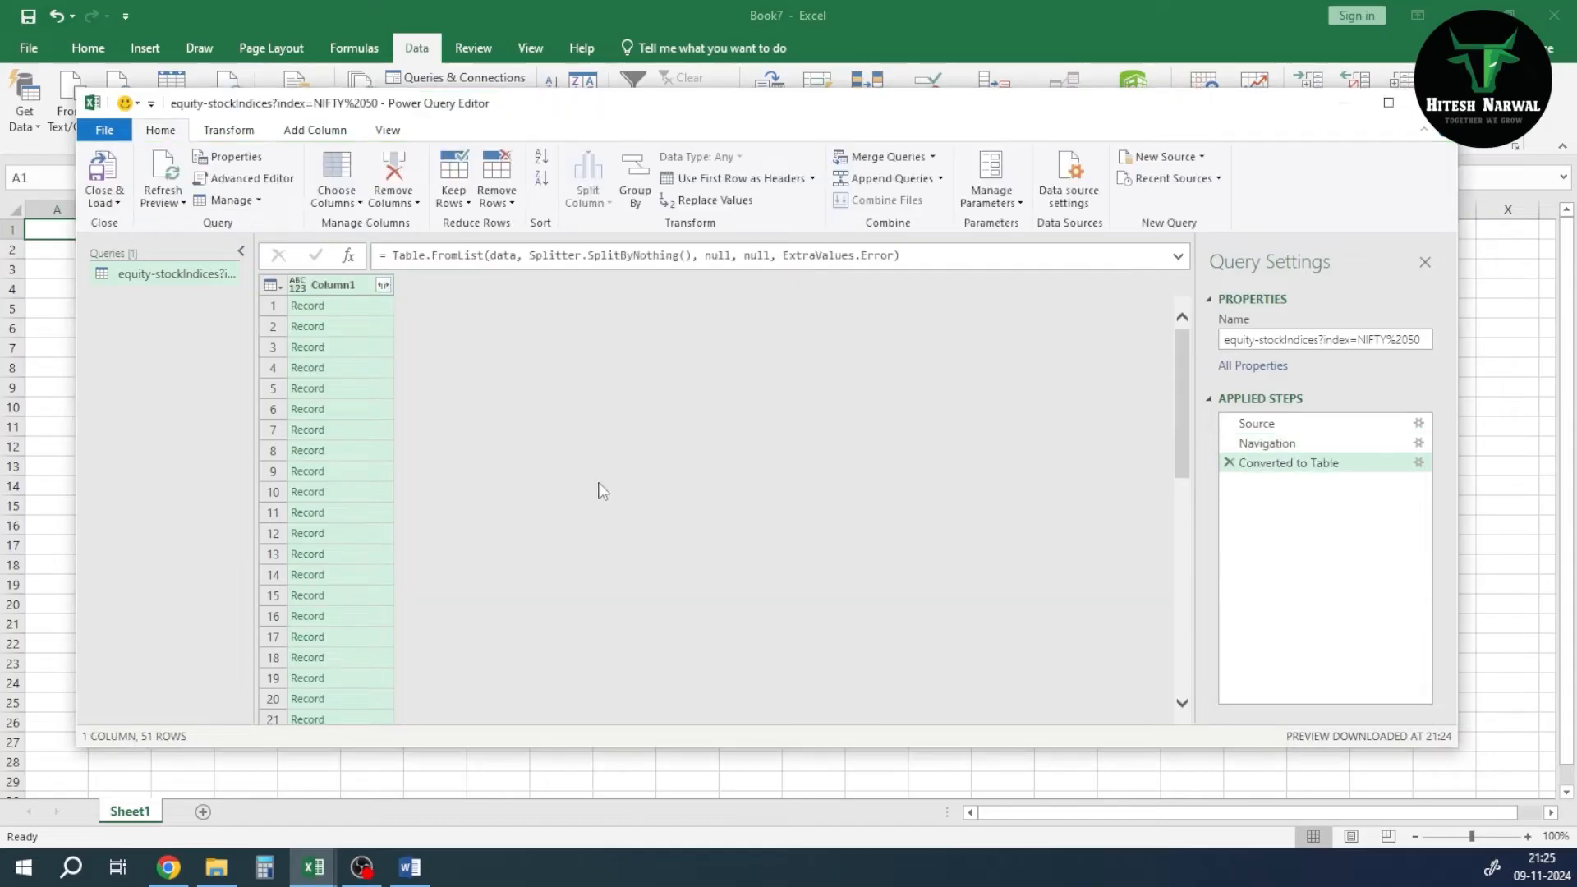
- Expand Column1 into all of its record fields, from priority through meta, keeping the original column name as prefix
{"action": "scroll", "coordinate": [598, 488], "scroll_direction": "down", "scroll_amount": 10}
{"action": "scroll", "coordinate": [600, 488], "scroll_direction": "up", "scroll_amount": 10}
{"action": "left_click", "coordinate": [383, 285]}
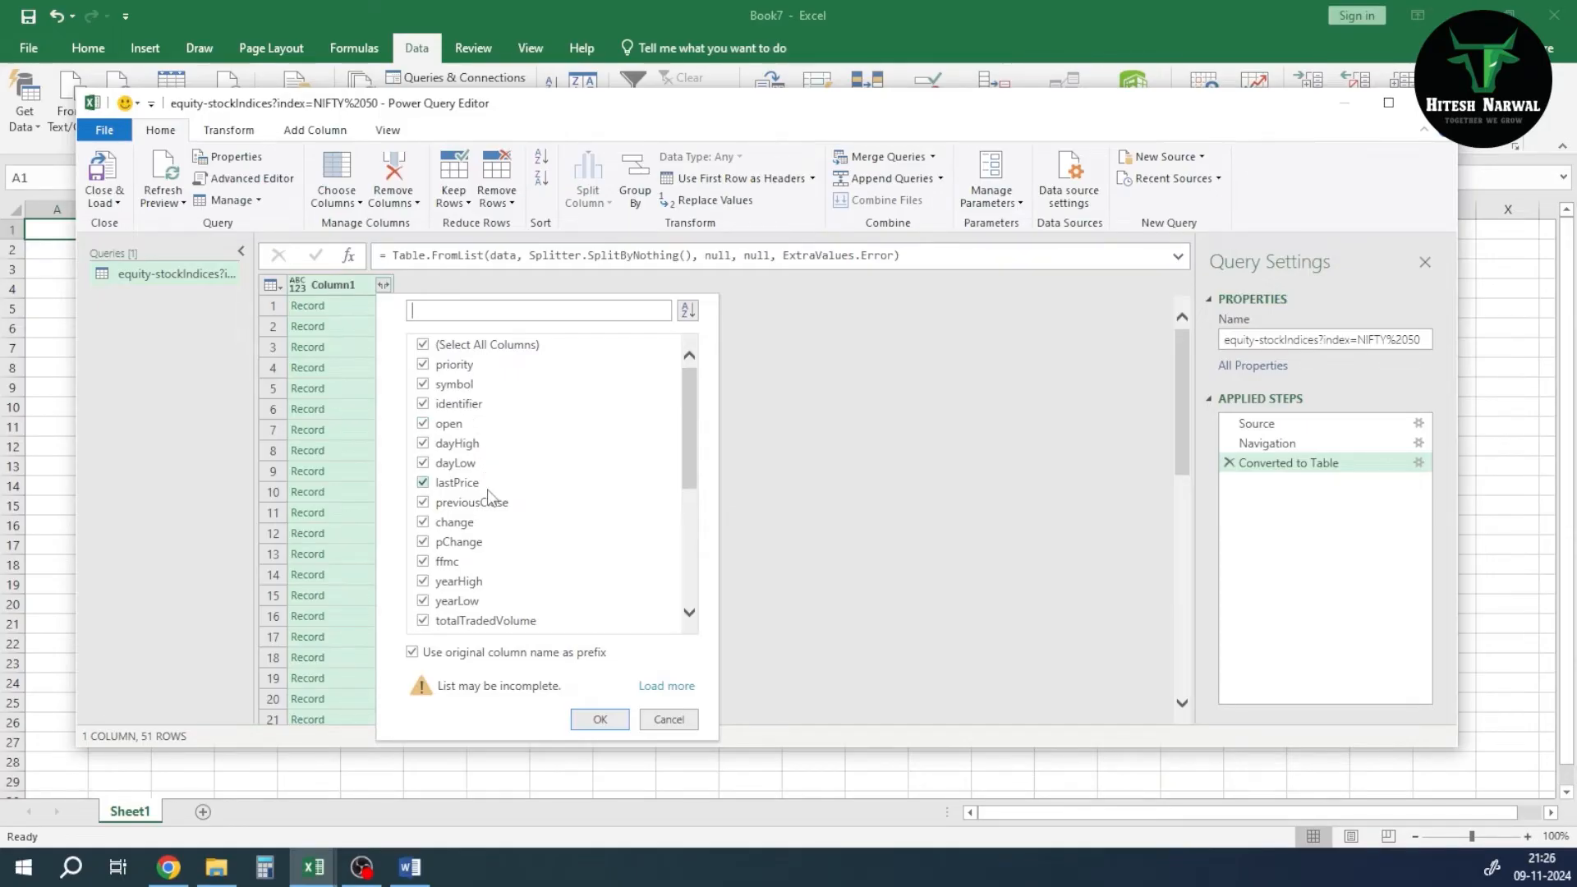
{"action": "scroll", "coordinate": [488, 495], "scroll_direction": "down", "scroll_amount": 5}
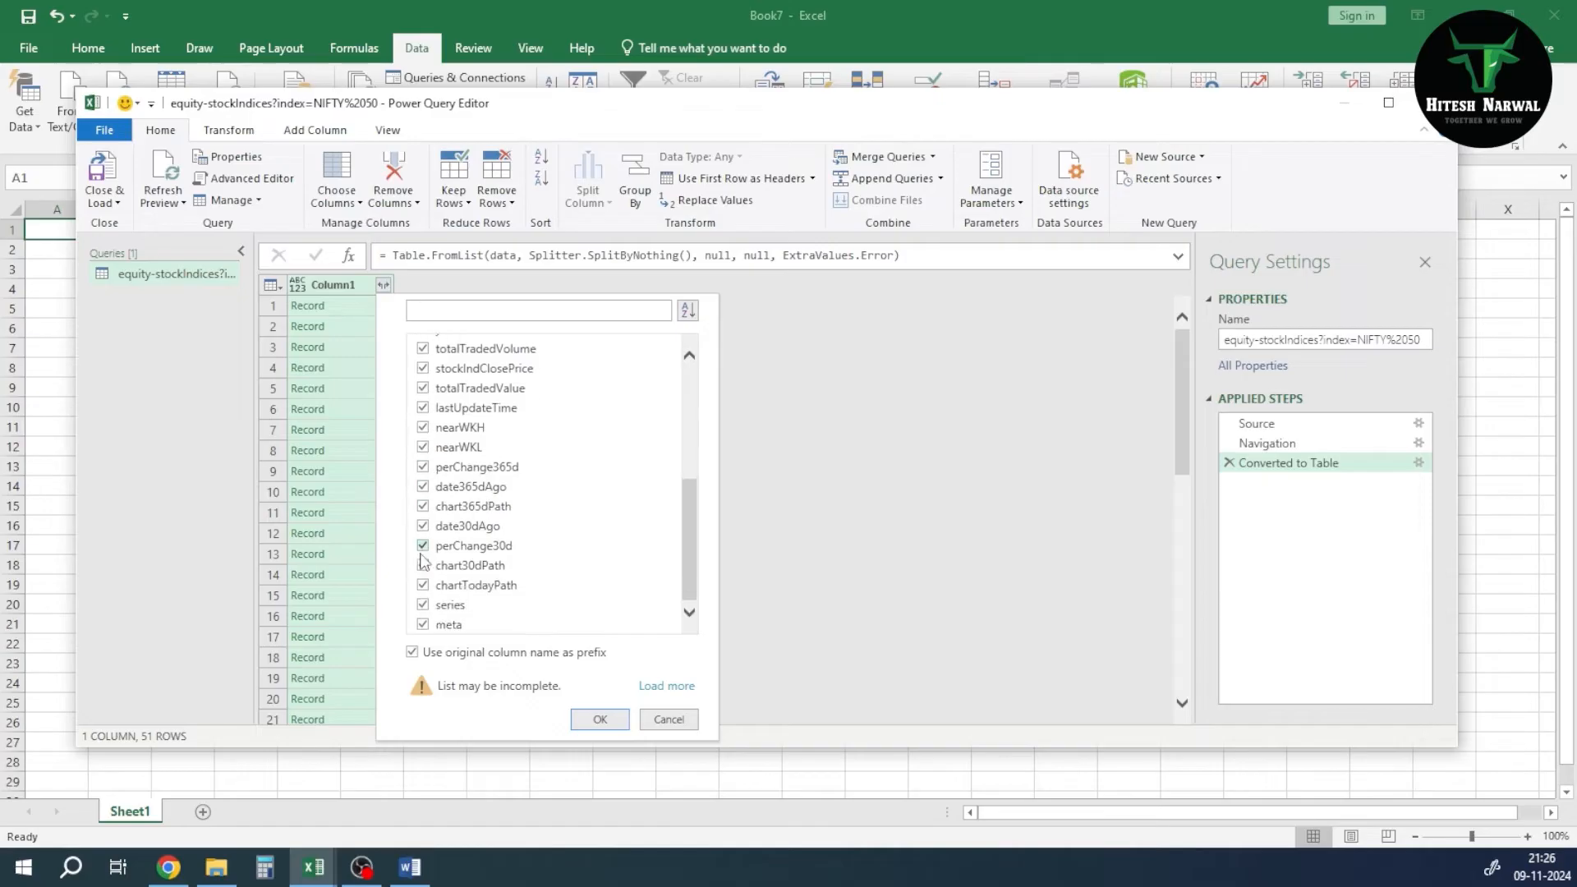
{"action": "scroll", "coordinate": [424, 561], "scroll_direction": "up", "scroll_amount": 5}
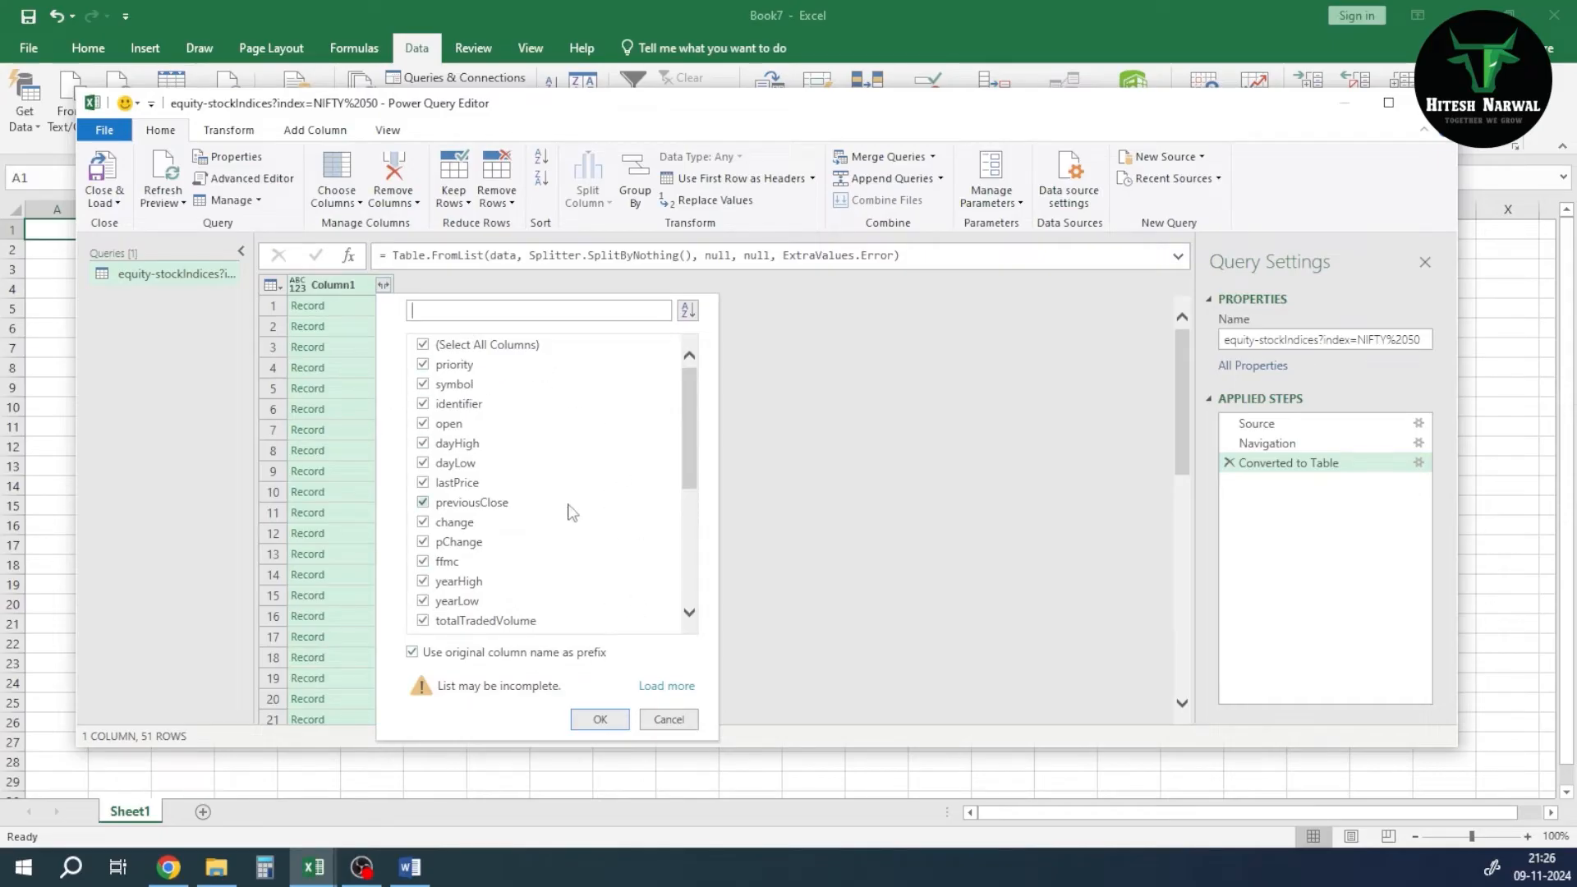
{"action": "scroll", "coordinate": [572, 513], "scroll_direction": "down", "scroll_amount": 5}
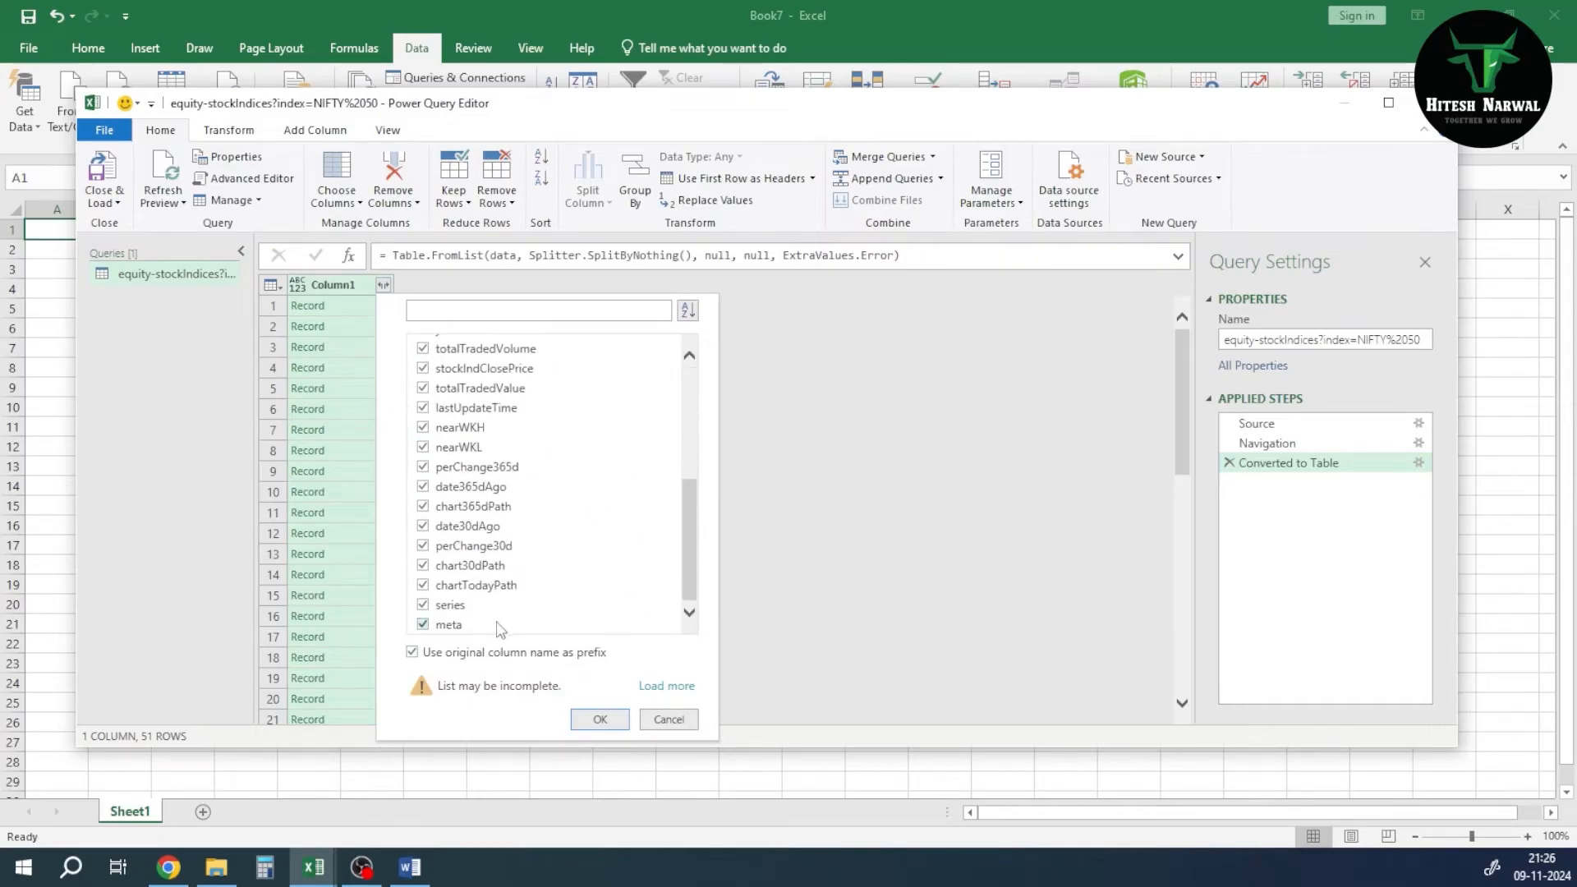
{"action": "left_click", "coordinate": [600, 719]}
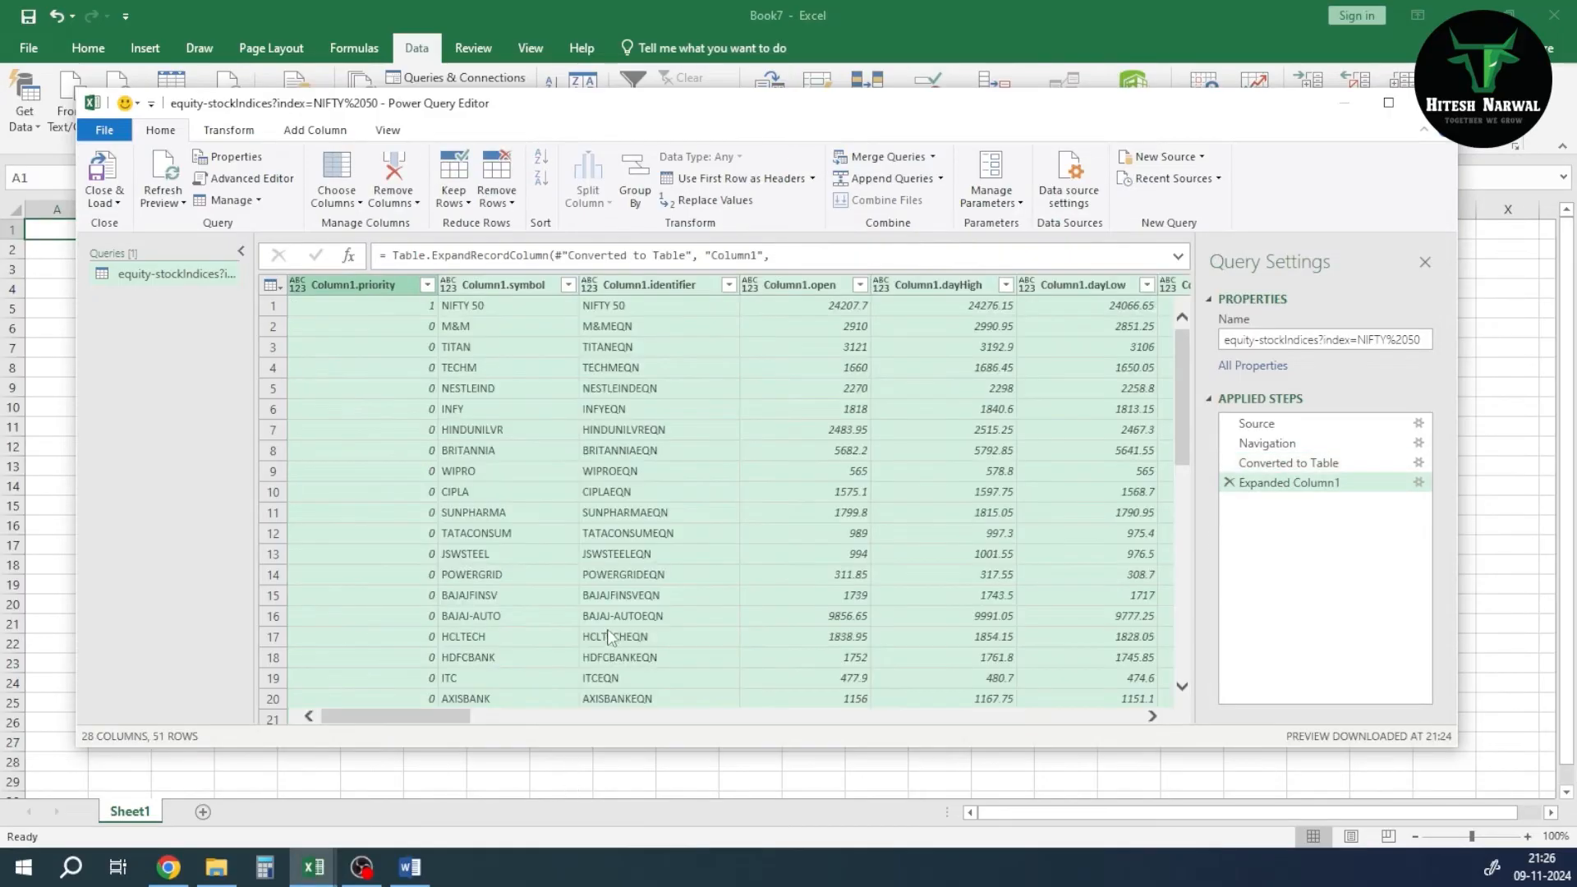
- Look through the expanded table and remove the Column1.priority column
{"action": "left_click_drag", "start_coordinate": [403, 729], "coordinate": [895, 767]}
{"action": "left_click_drag", "start_coordinate": [934, 778], "coordinate": [345, 817]}
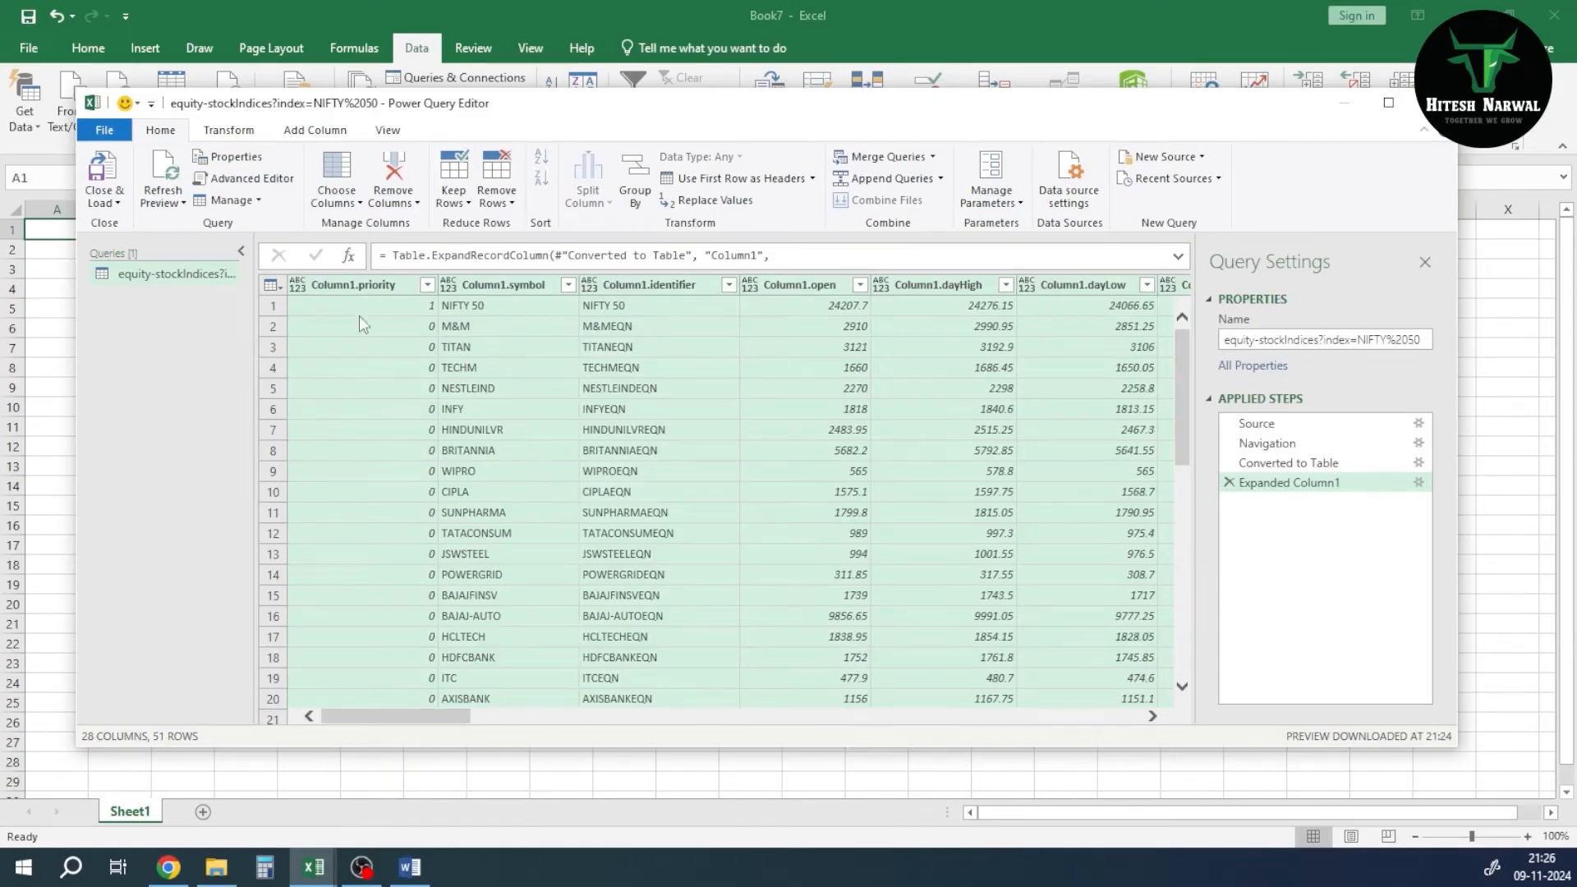
{"action": "left_click", "coordinate": [352, 286]}
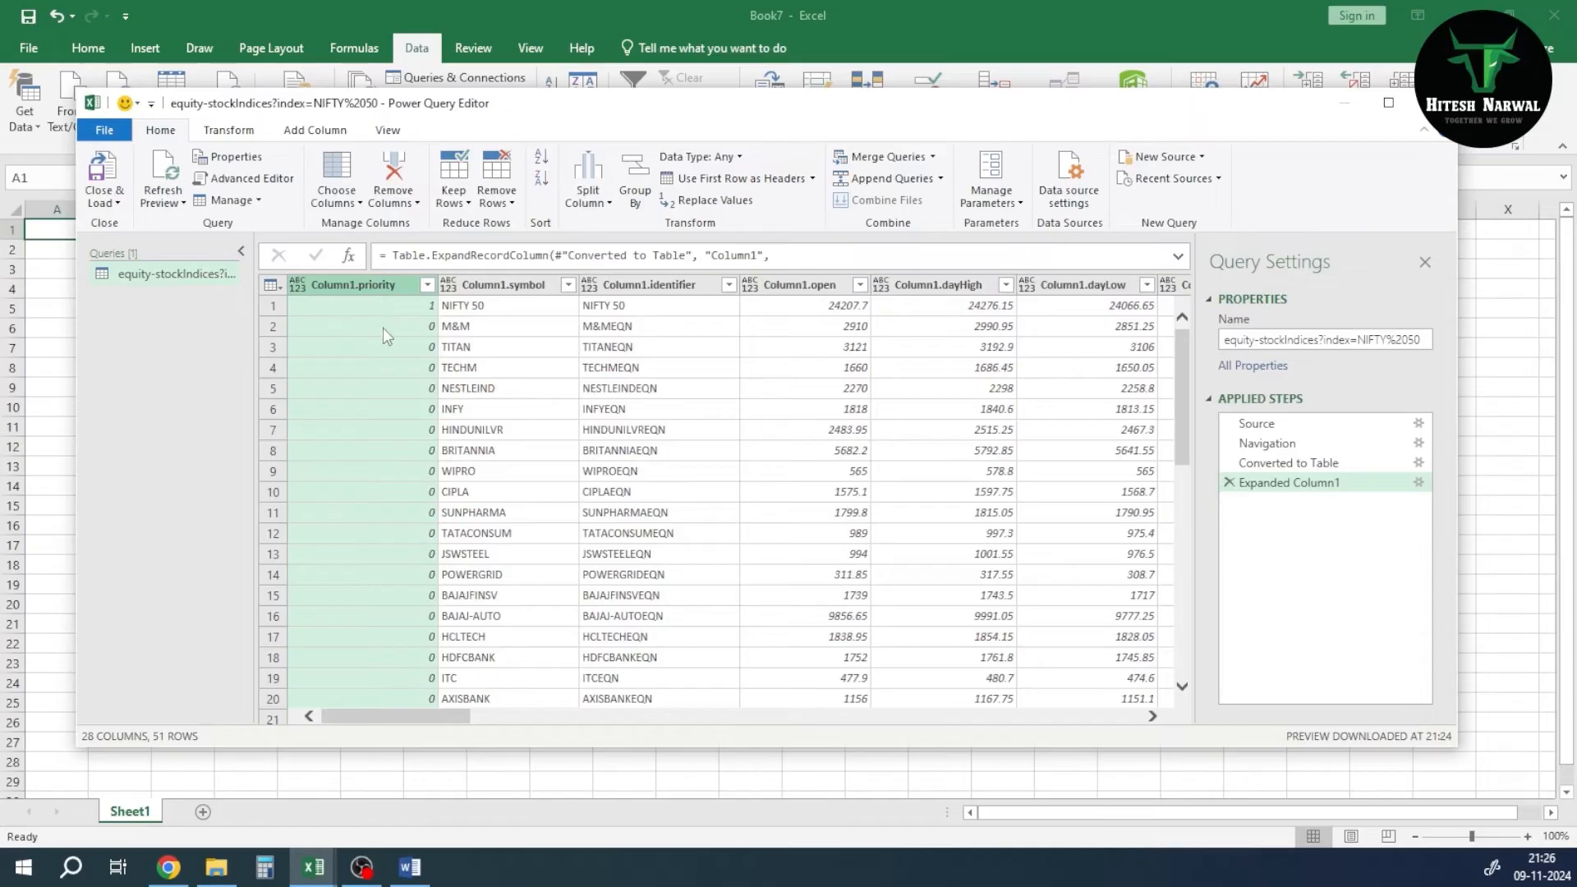
{"action": "left_click", "coordinate": [400, 177]}
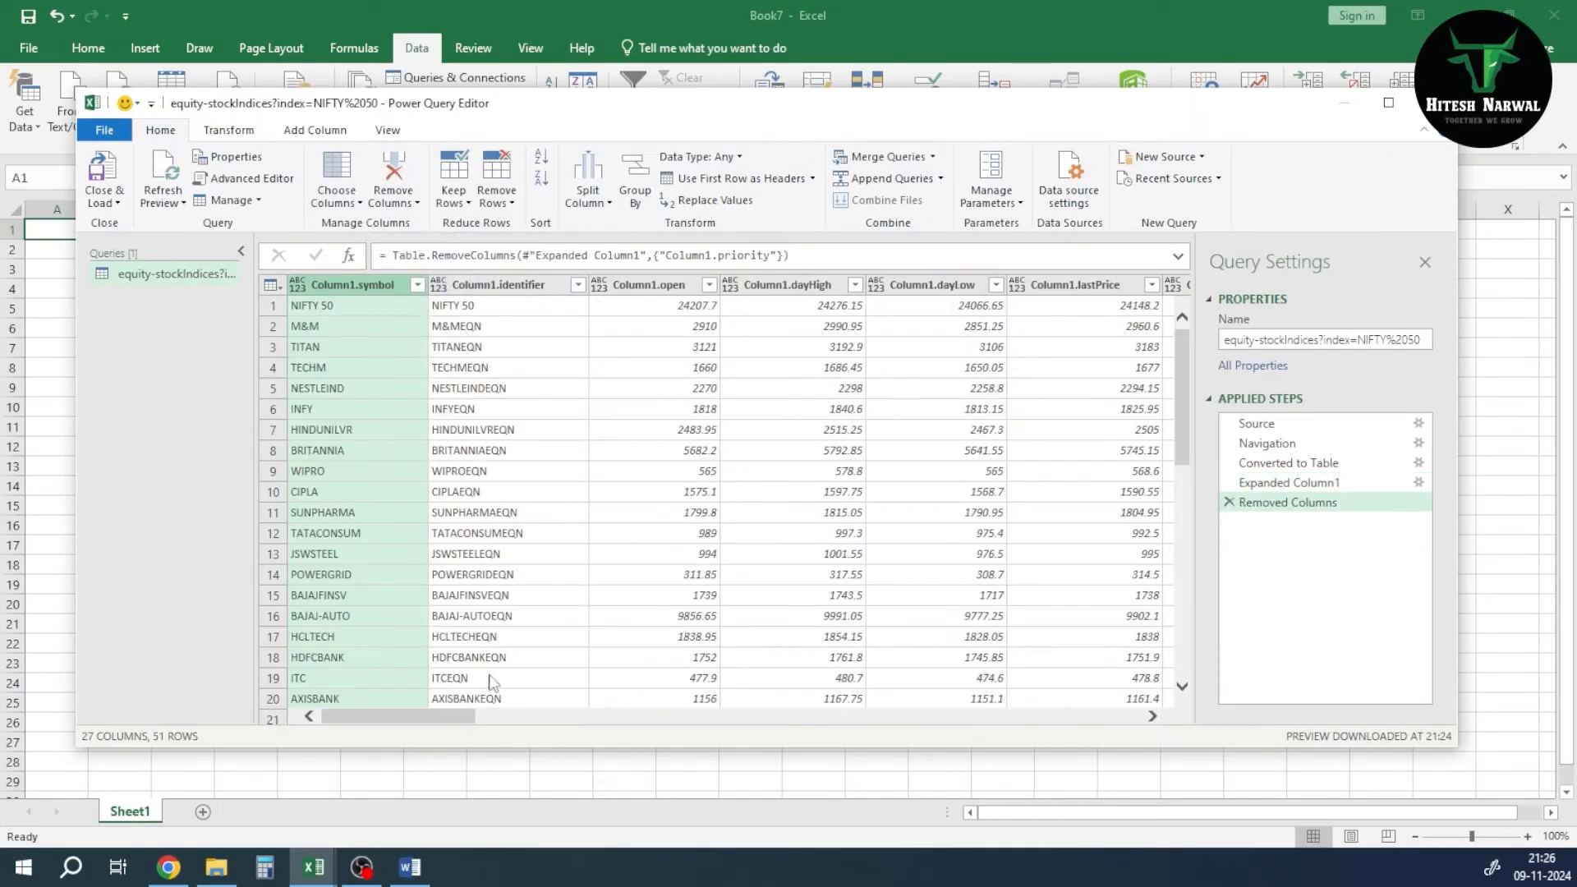
- Remove the three chart link columns: Column1.chart365dPath, Column1.chart30dPath and Column1.chartTodayPath
{"action": "left_click_drag", "start_coordinate": [433, 724], "coordinate": [925, 742]}
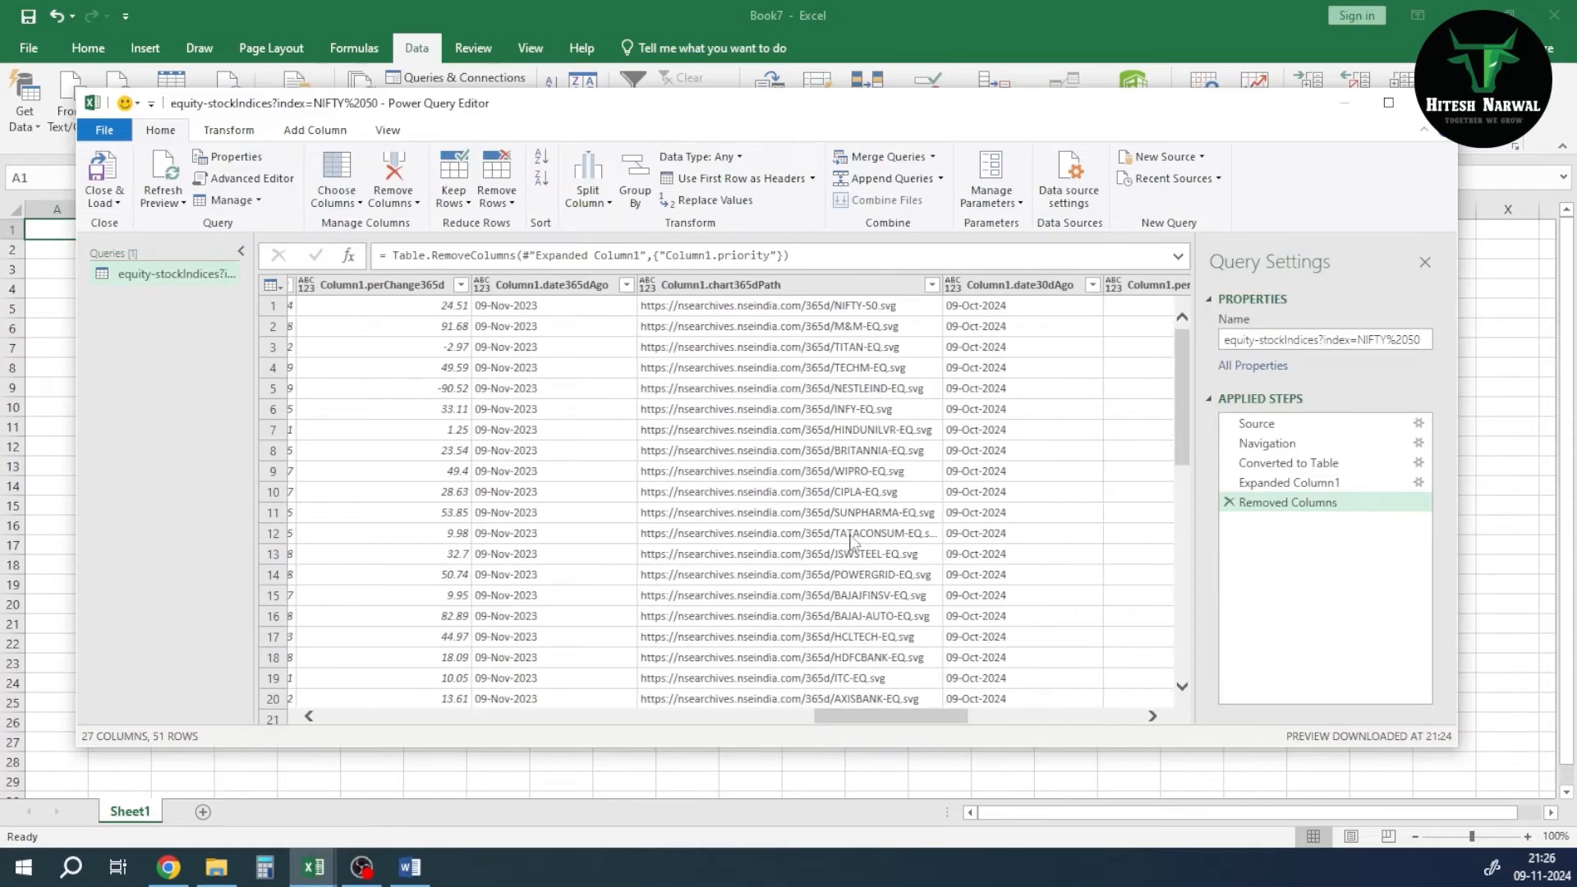
{"action": "left_click", "coordinate": [749, 288]}
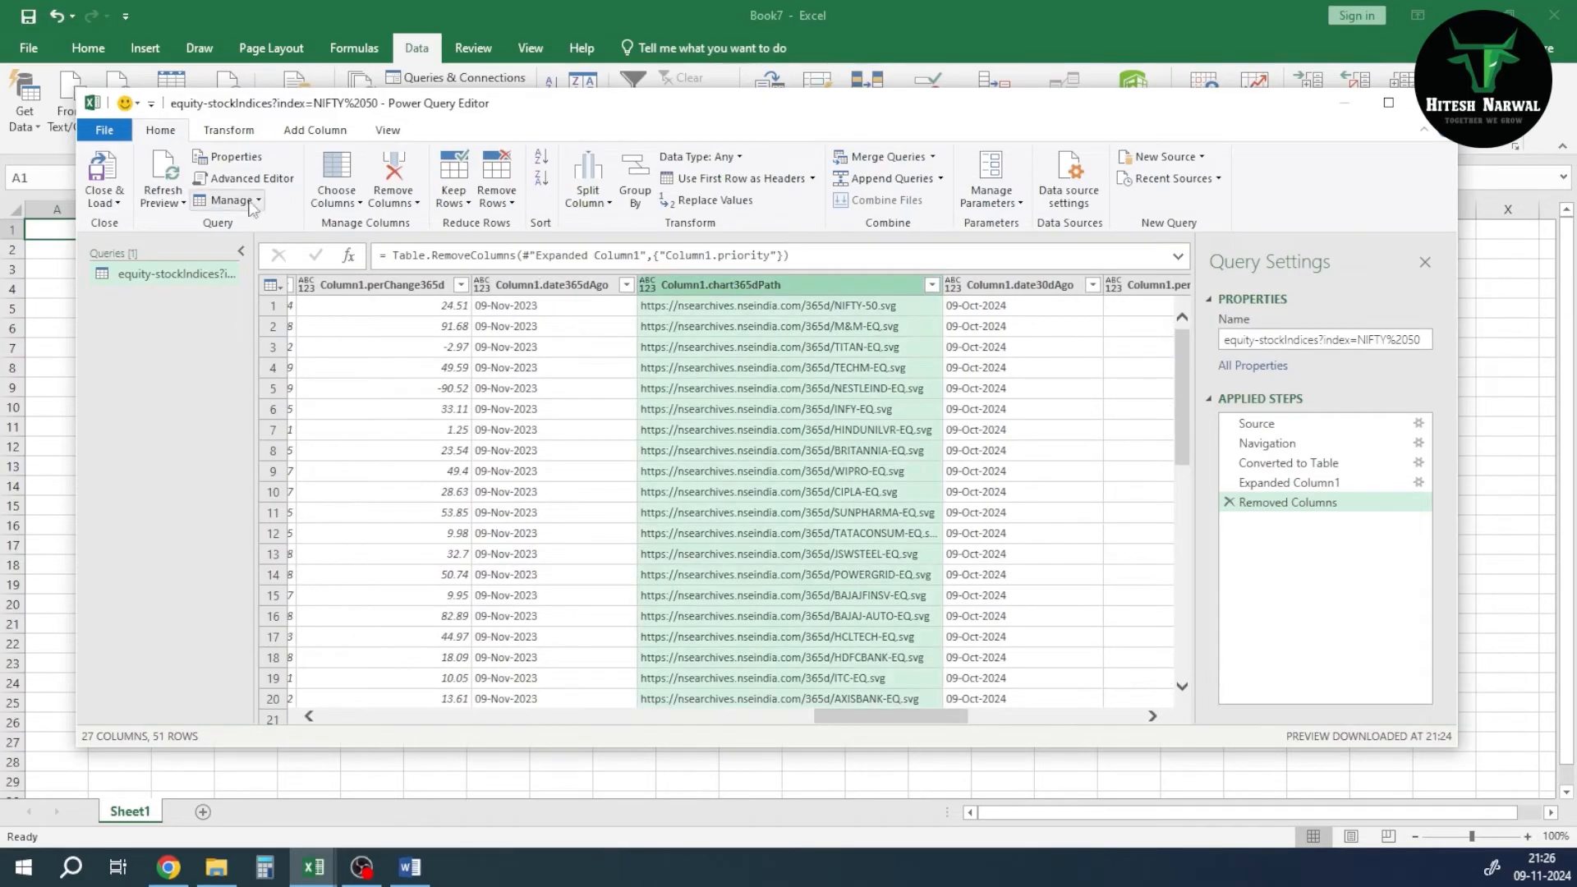
{"action": "left_click", "coordinate": [392, 172]}
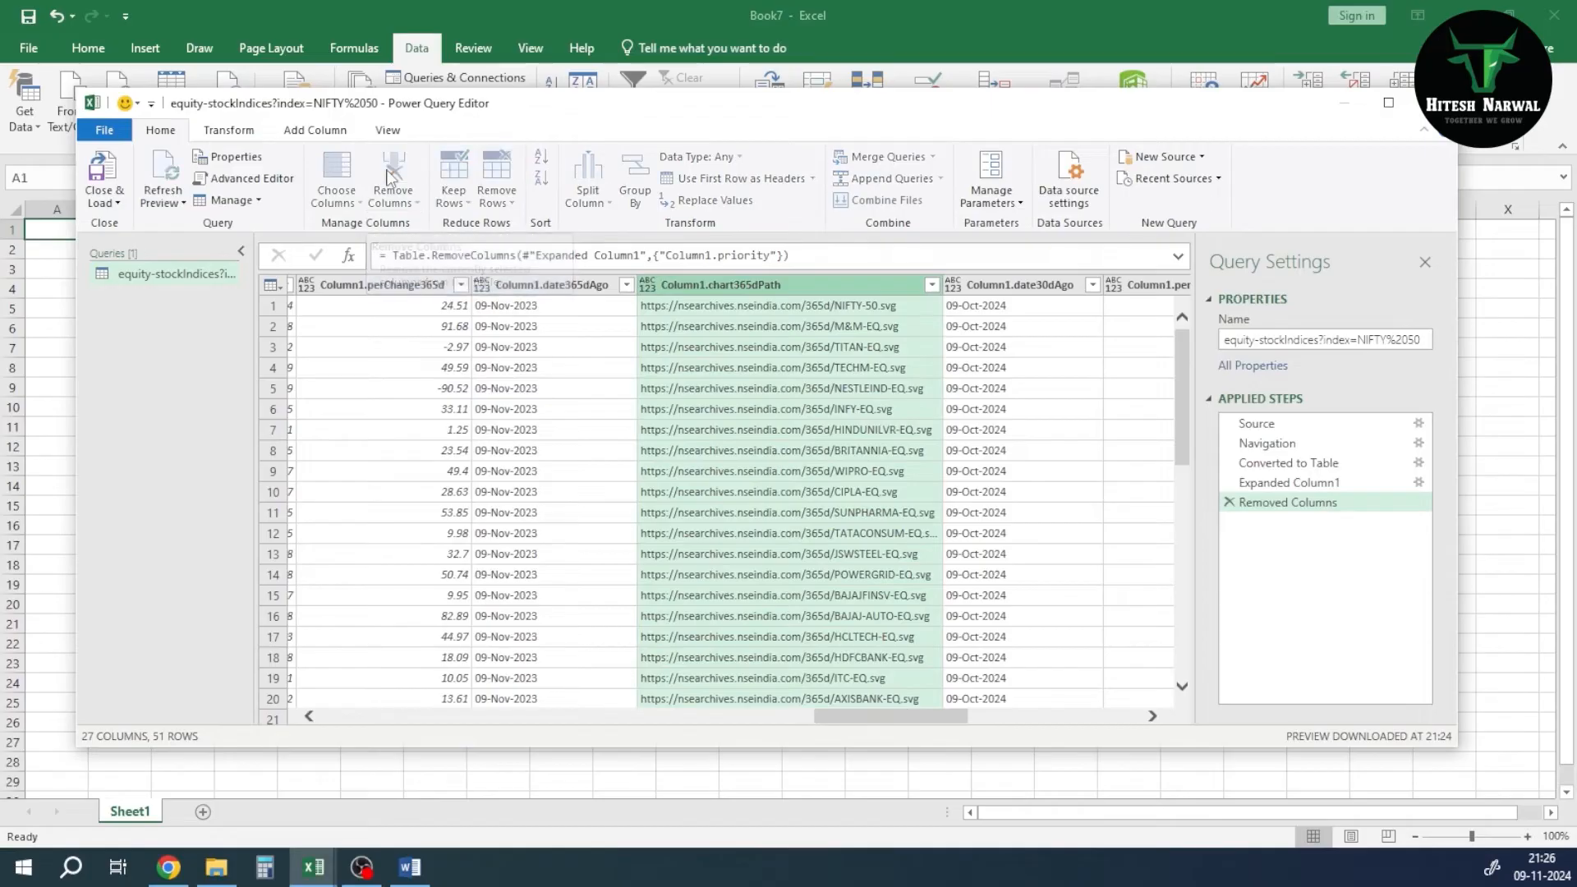
{"action": "left_click_drag", "start_coordinate": [998, 731], "coordinate": [1038, 730]}
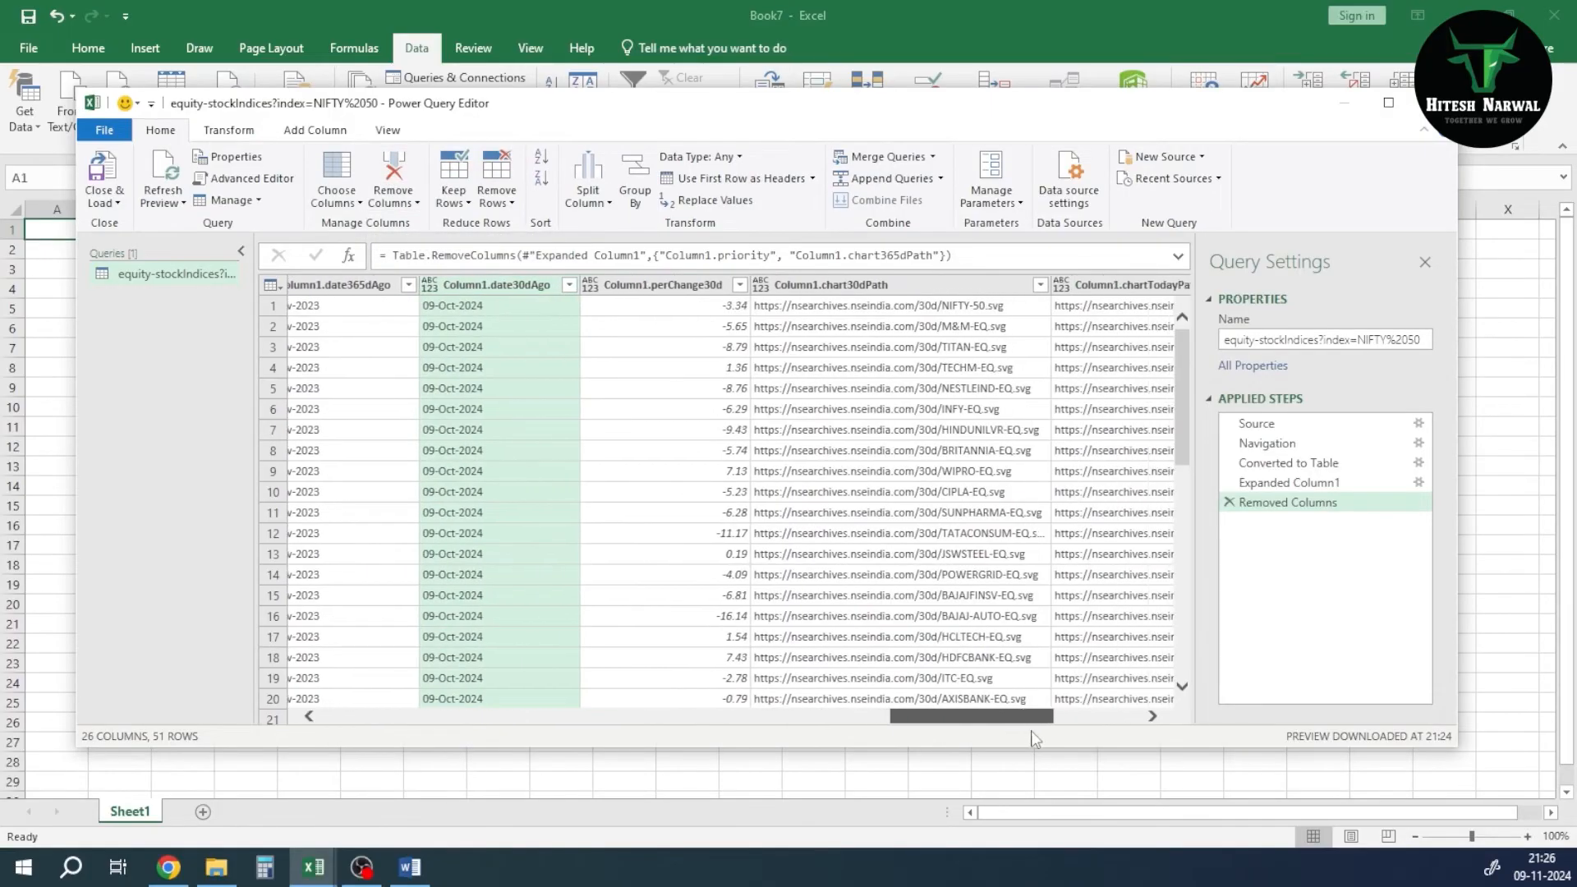
{"action": "left_click", "coordinate": [895, 296]}
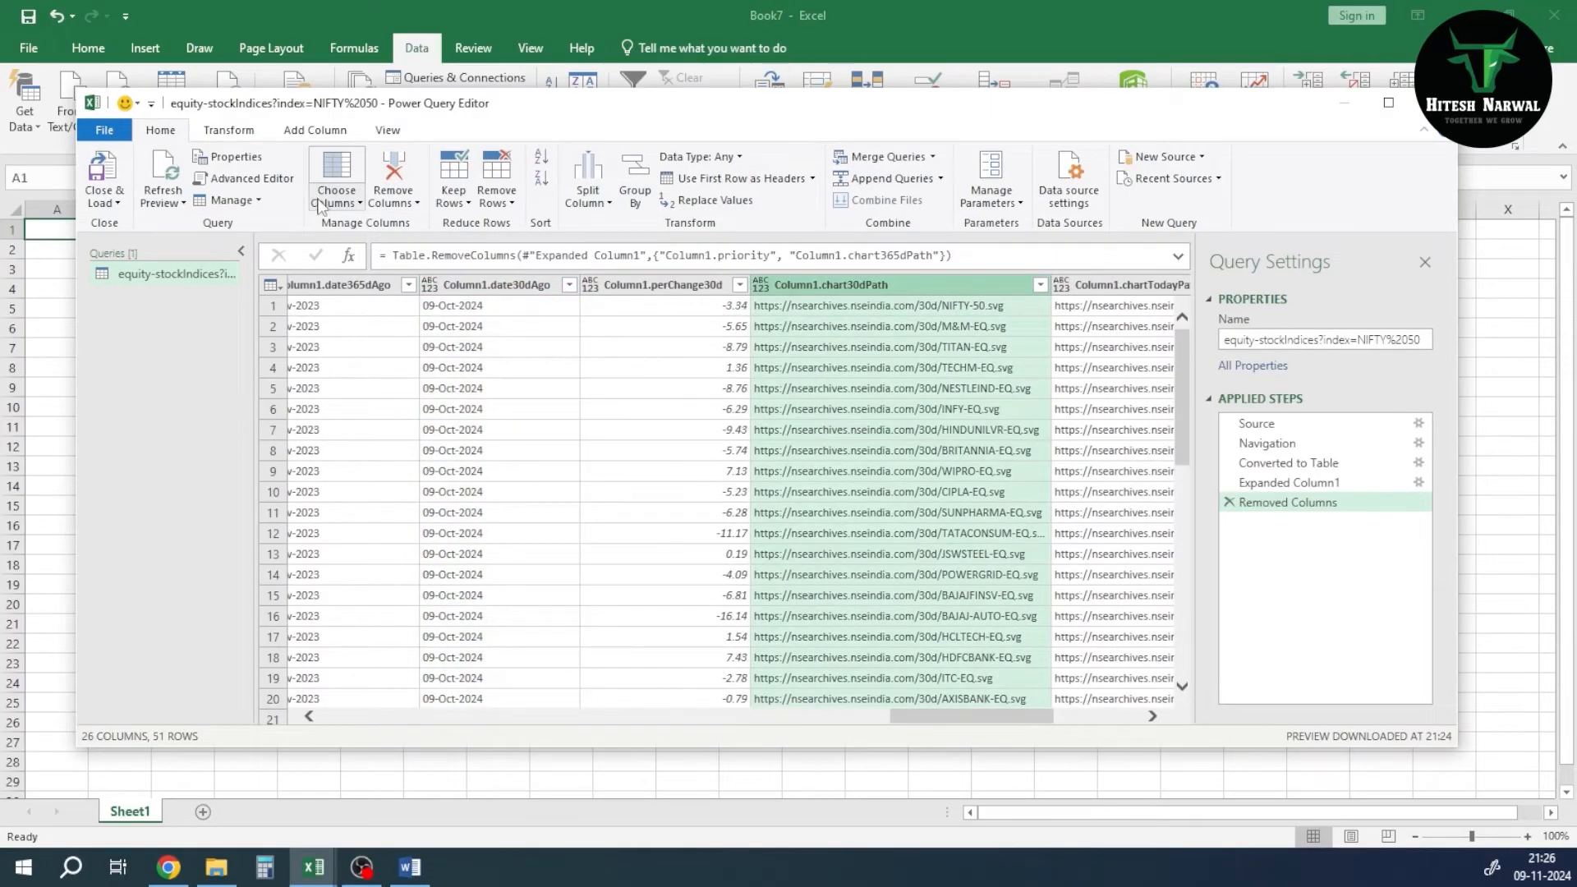
{"action": "left_click", "coordinate": [392, 177]}
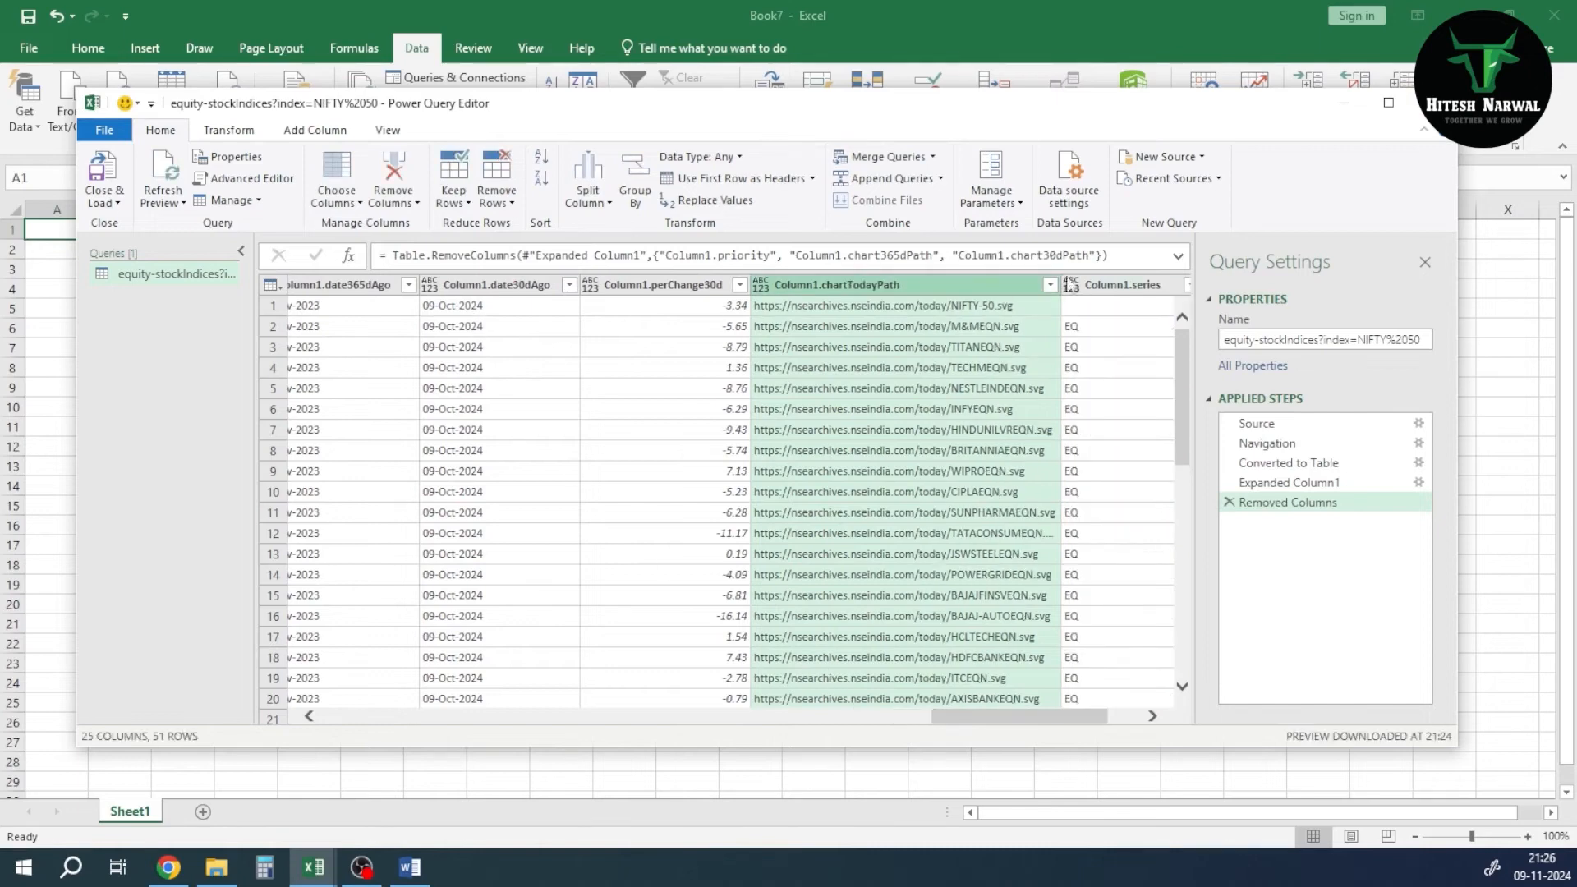
{"action": "left_click", "coordinate": [424, 175]}
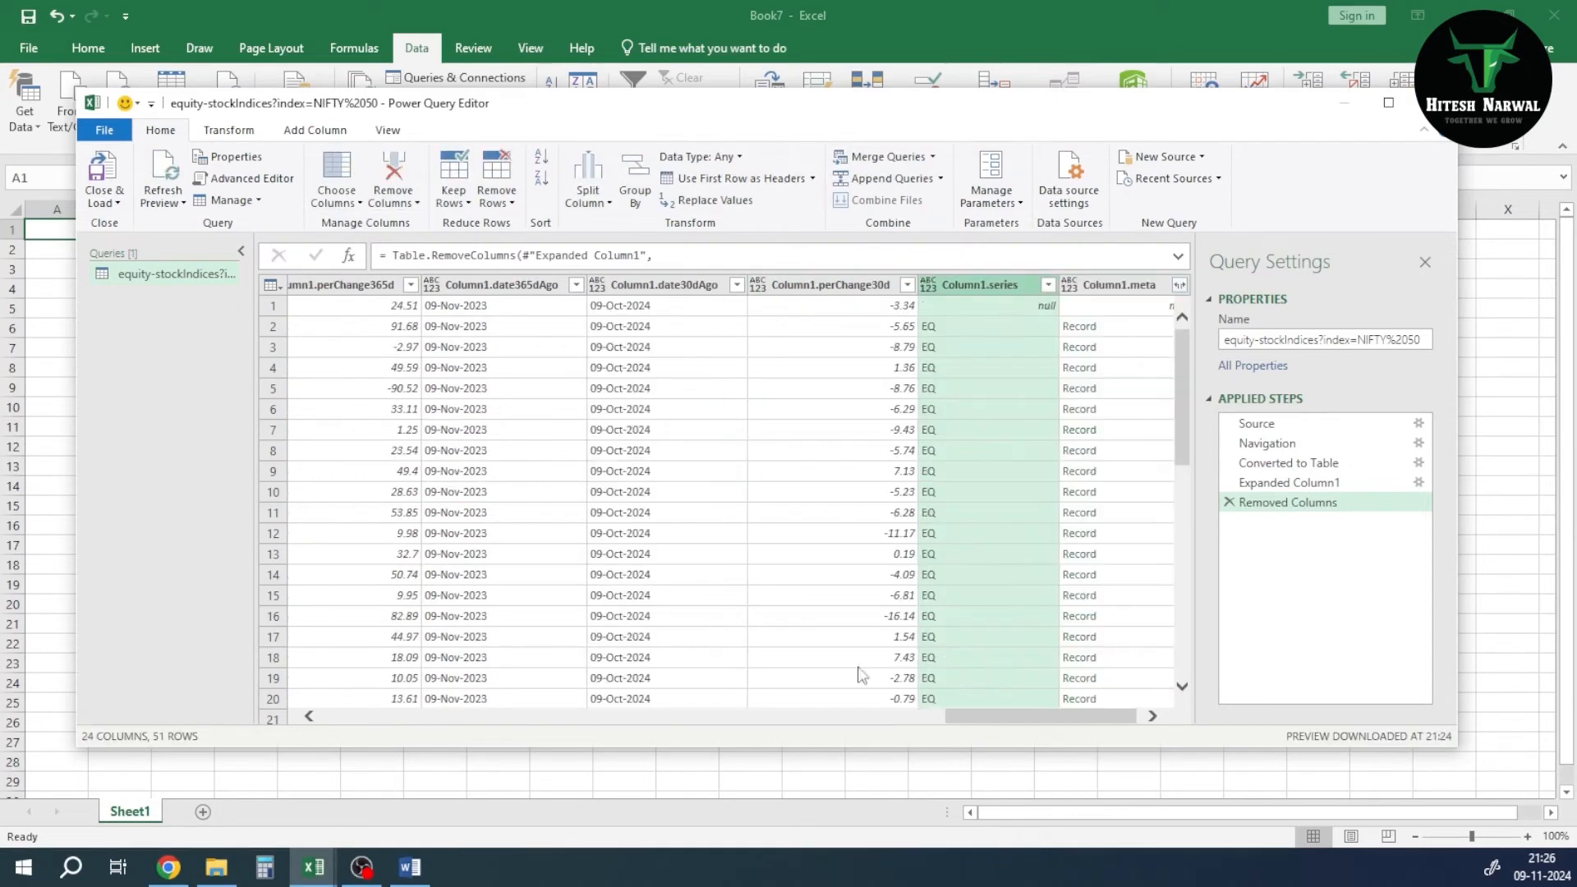
- Close the query editor, load the stock table into a new worksheet, and hide the list of workbook queries
{"action": "left_click_drag", "start_coordinate": [1070, 723], "coordinate": [381, 817]}
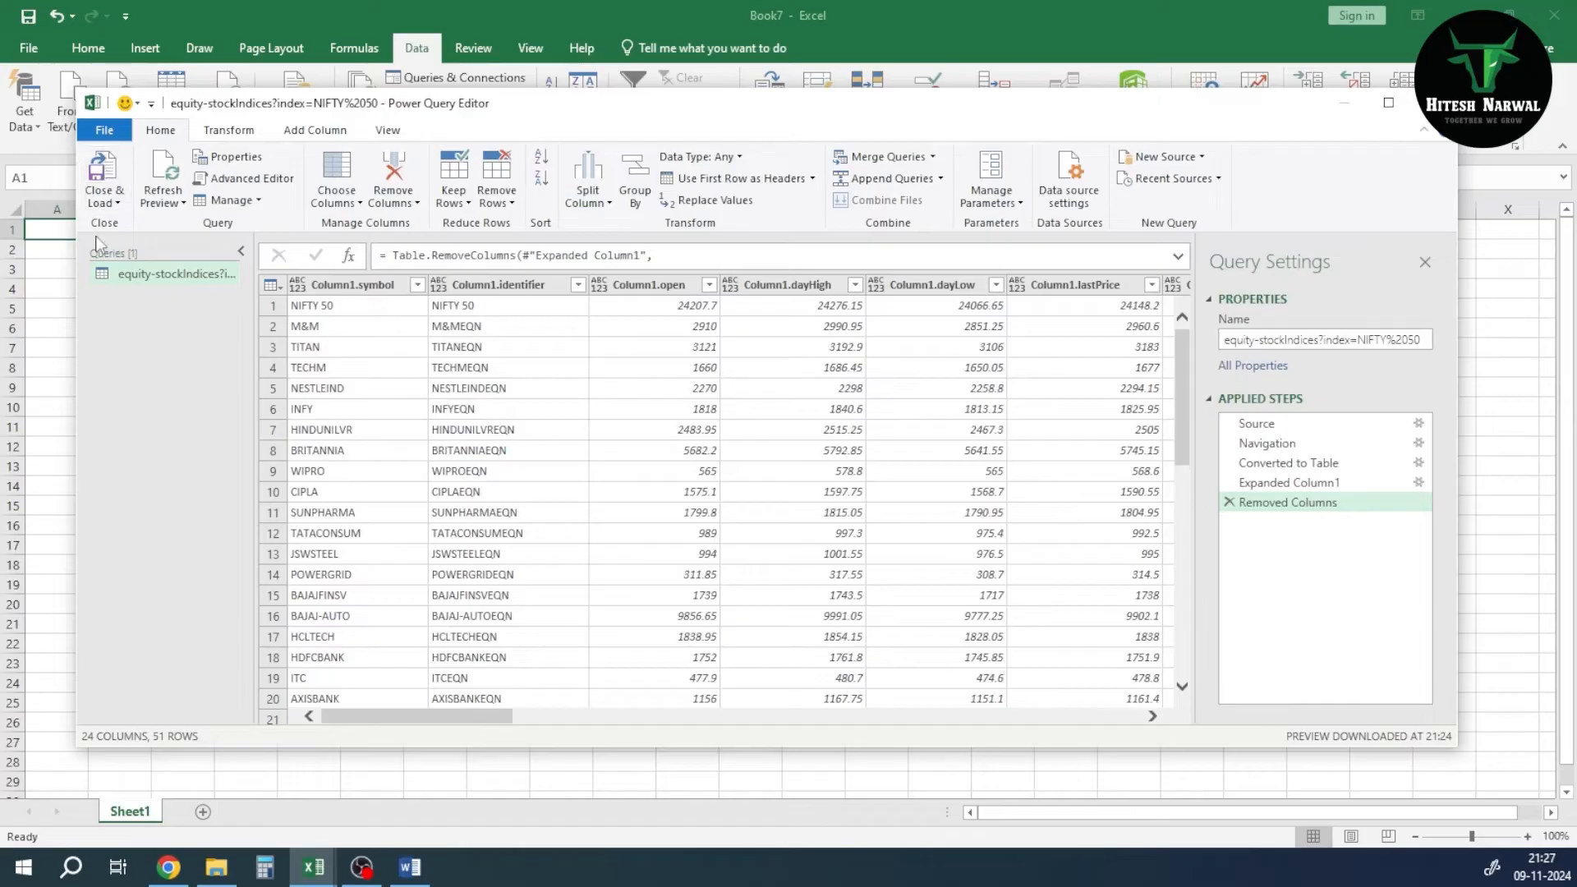
{"action": "left_click", "coordinate": [103, 187]}
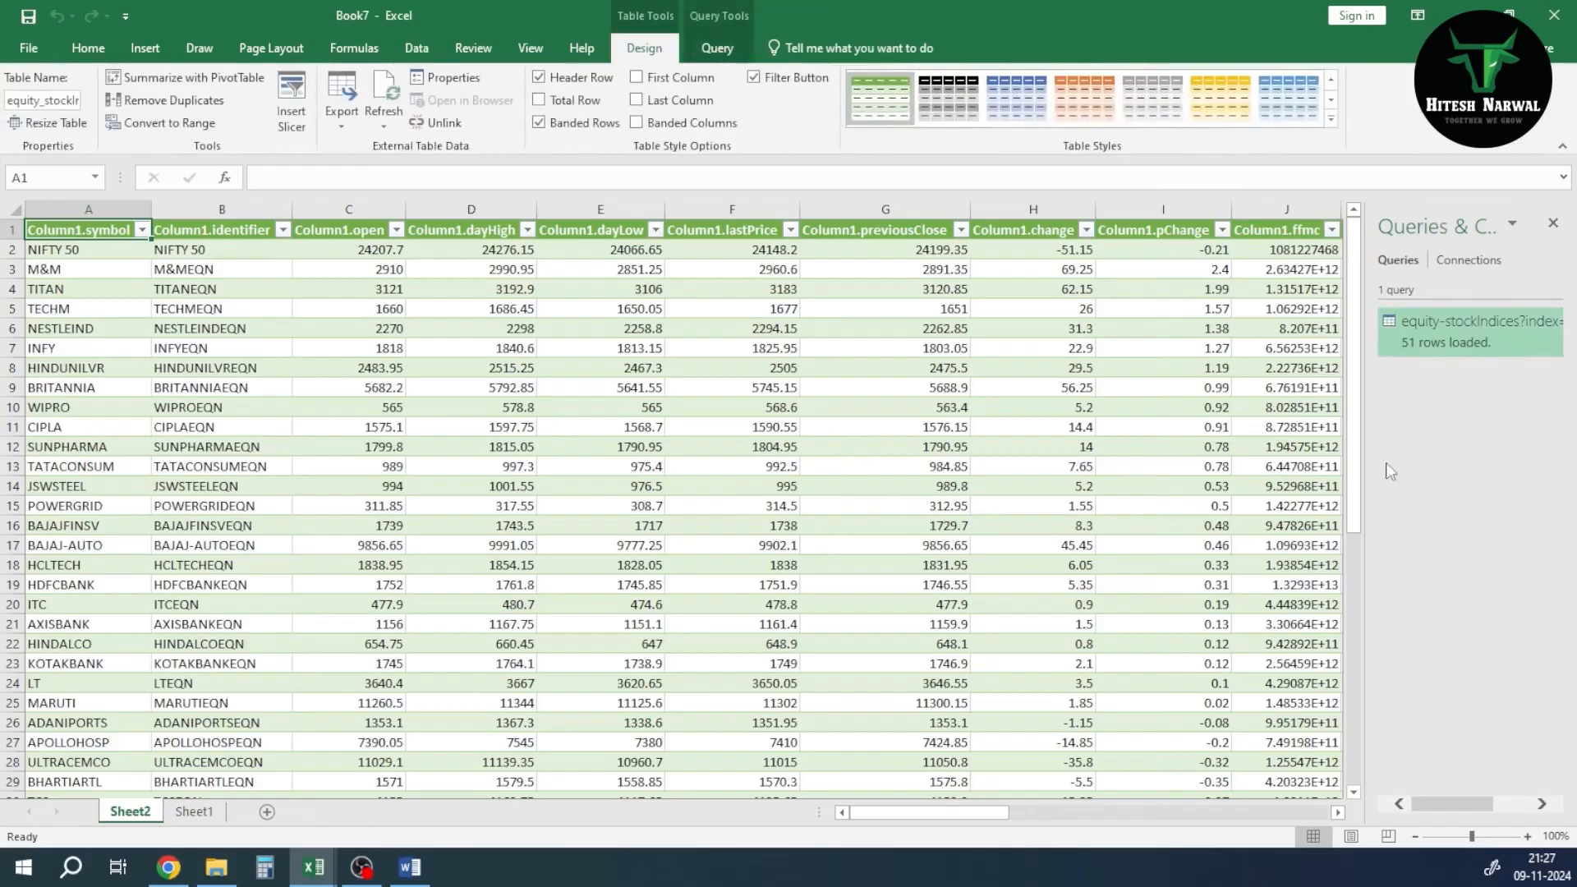
{"action": "left_click", "coordinate": [1553, 224]}
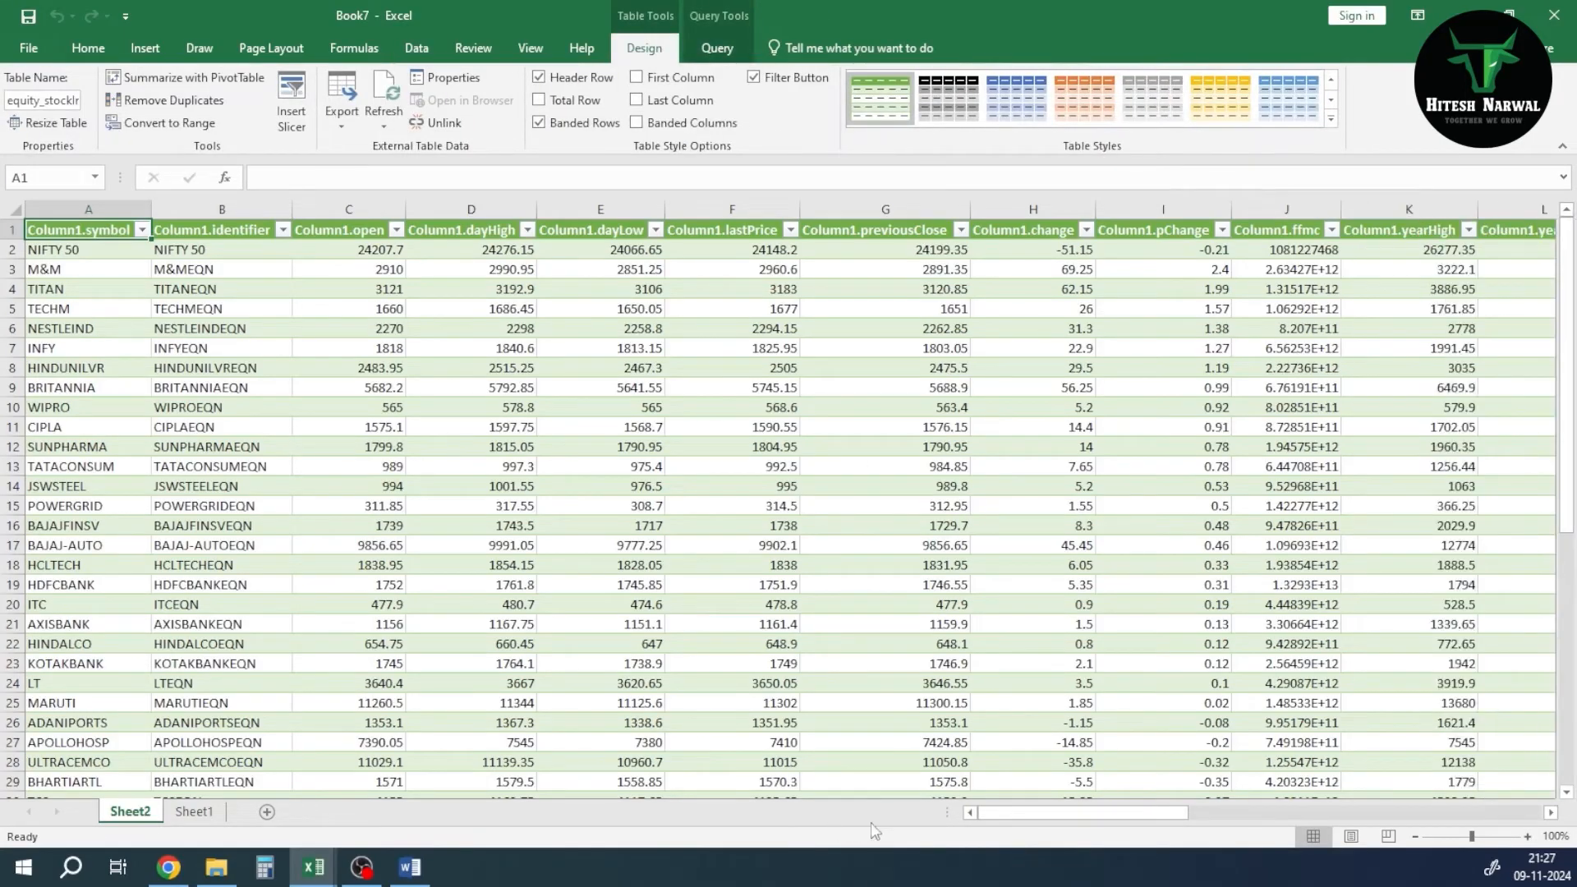
{"action": "mouse_move", "coordinate": [1037, 817]}
{"action": "left_mouse_down"}
{"action": "mouse_move", "coordinate": [1294, 805]}
{"action": "mouse_move", "coordinate": [1057, 838]}
{"action": "mouse_move", "coordinate": [1025, 838]}
{"action": "mouse_move", "coordinate": [1038, 813]}
{"action": "mouse_move", "coordinate": [1015, 815]}
{"action": "left_mouse_up"}
- Reopen the equity-stockIndices query for editing from the workbook's query list and remove the Column1.series column
{"action": "left_click", "coordinate": [416, 50]}
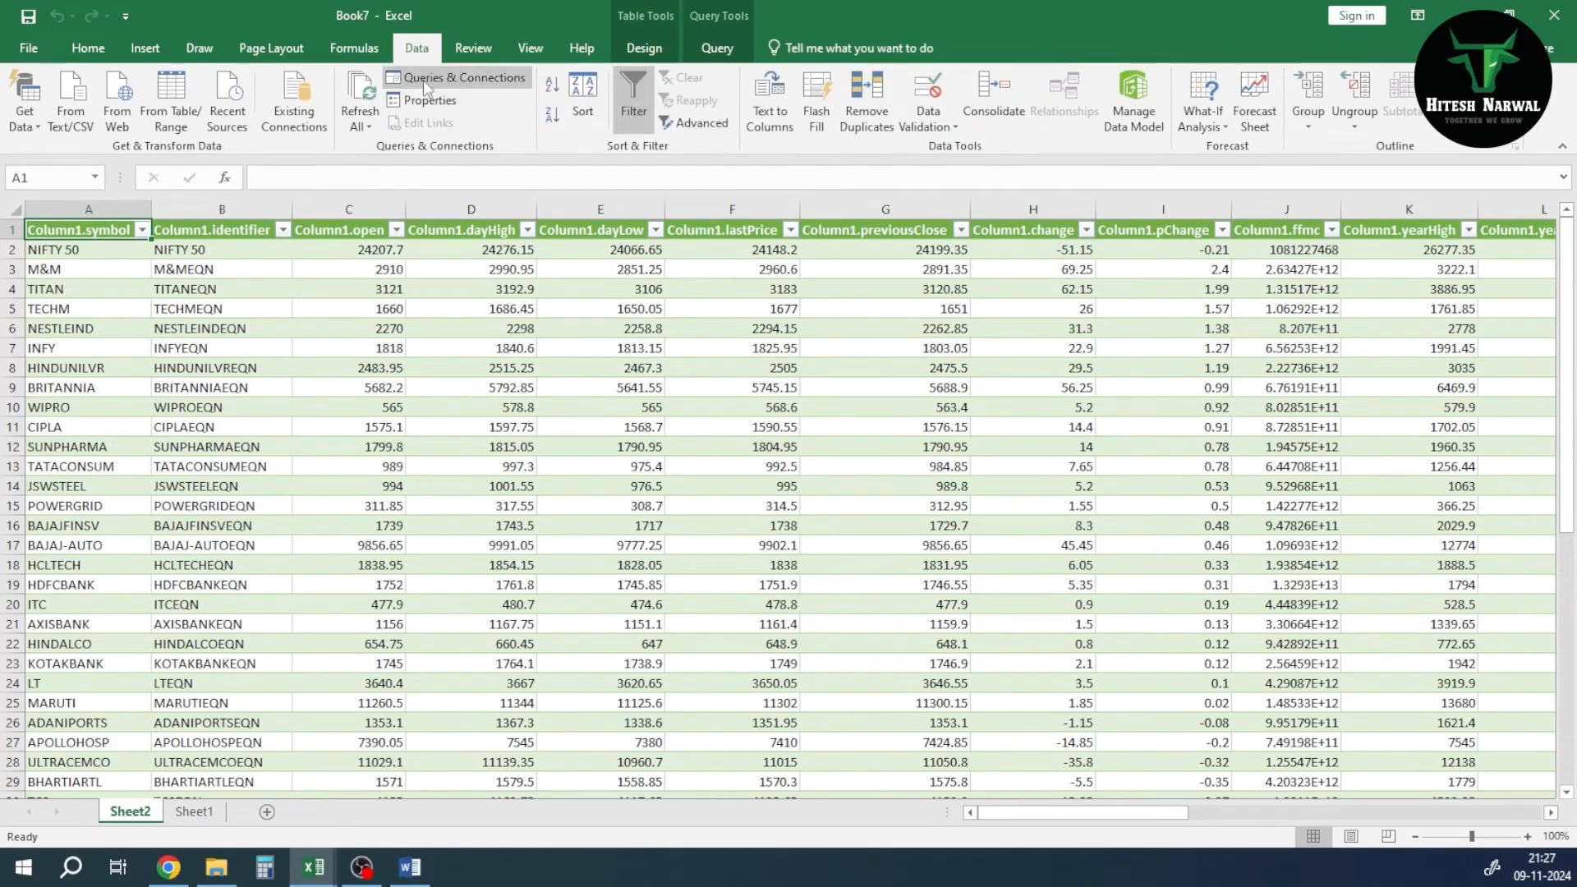
{"action": "left_click", "coordinate": [481, 76]}
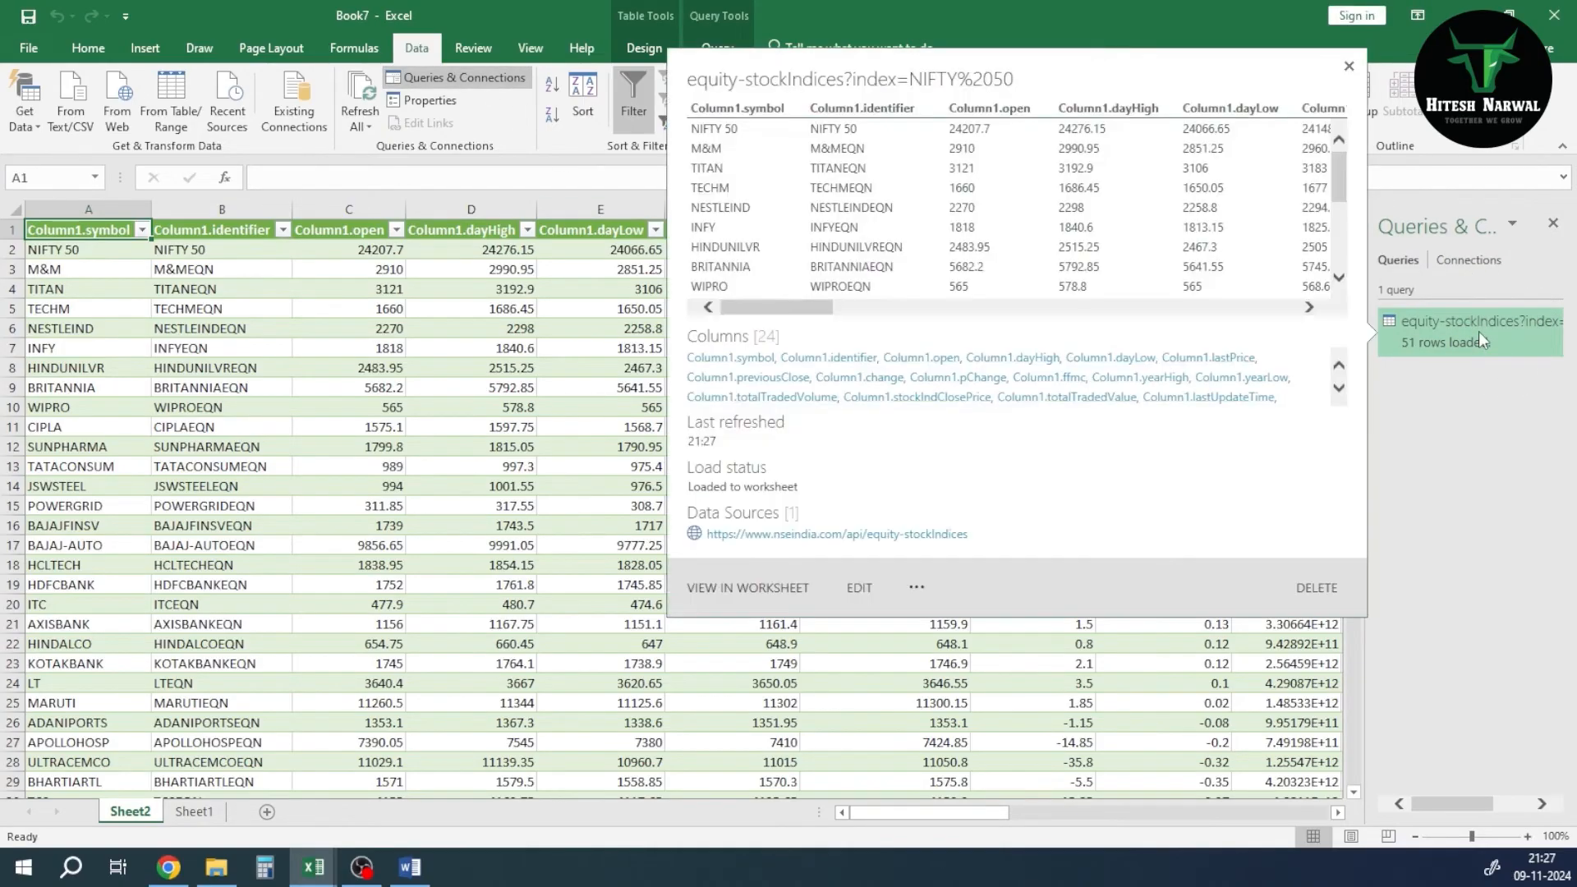
{"action": "double_click", "coordinate": [1478, 332]}
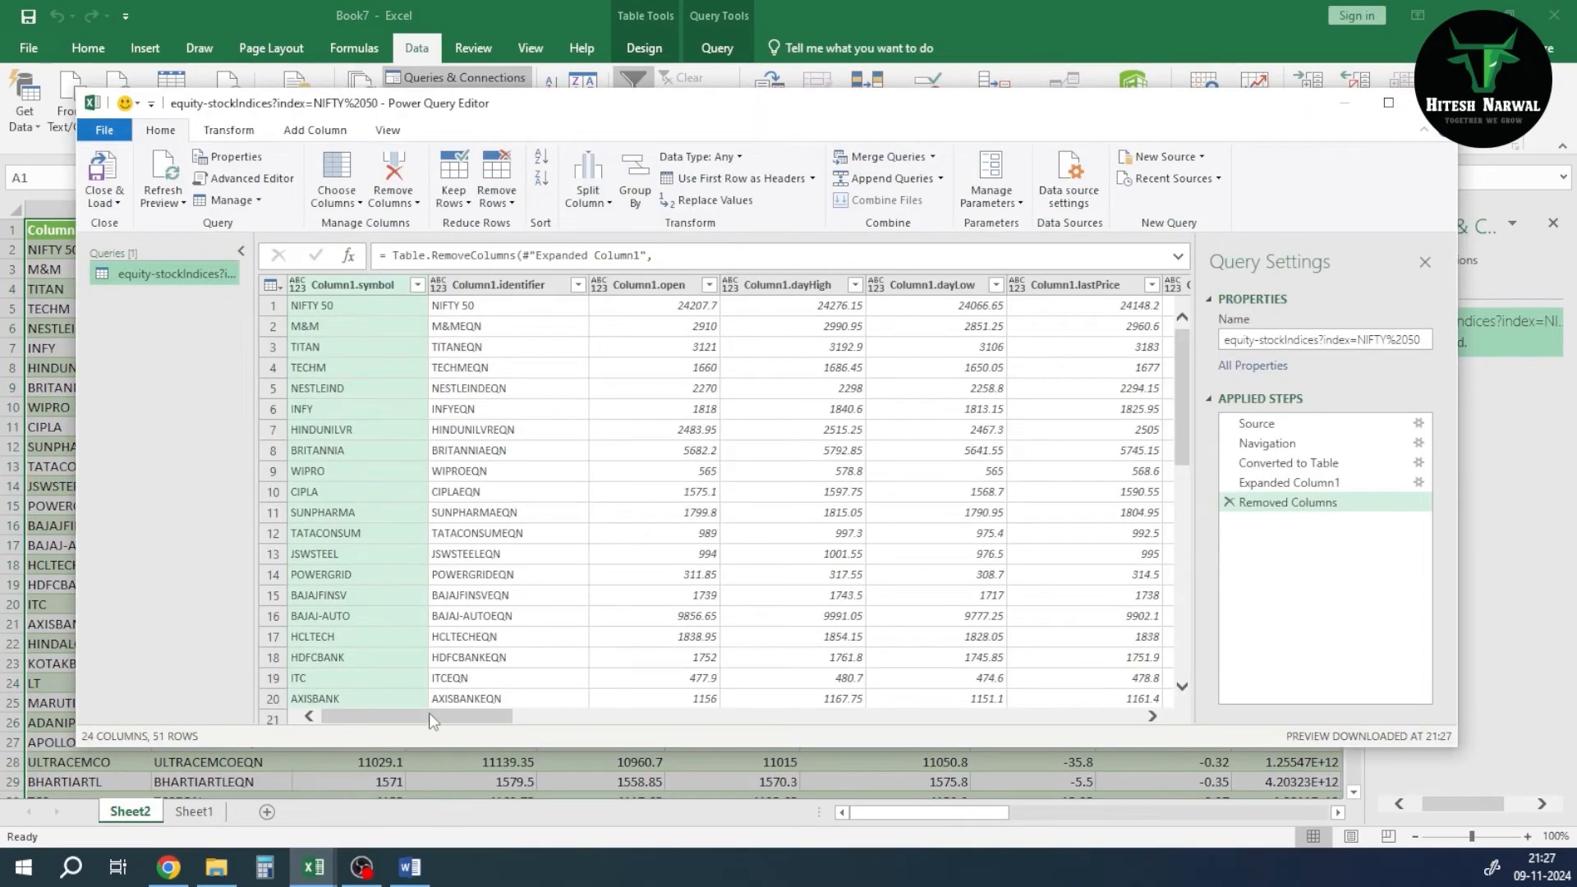
{"action": "left_click_drag", "start_coordinate": [428, 713], "coordinate": [1134, 772]}
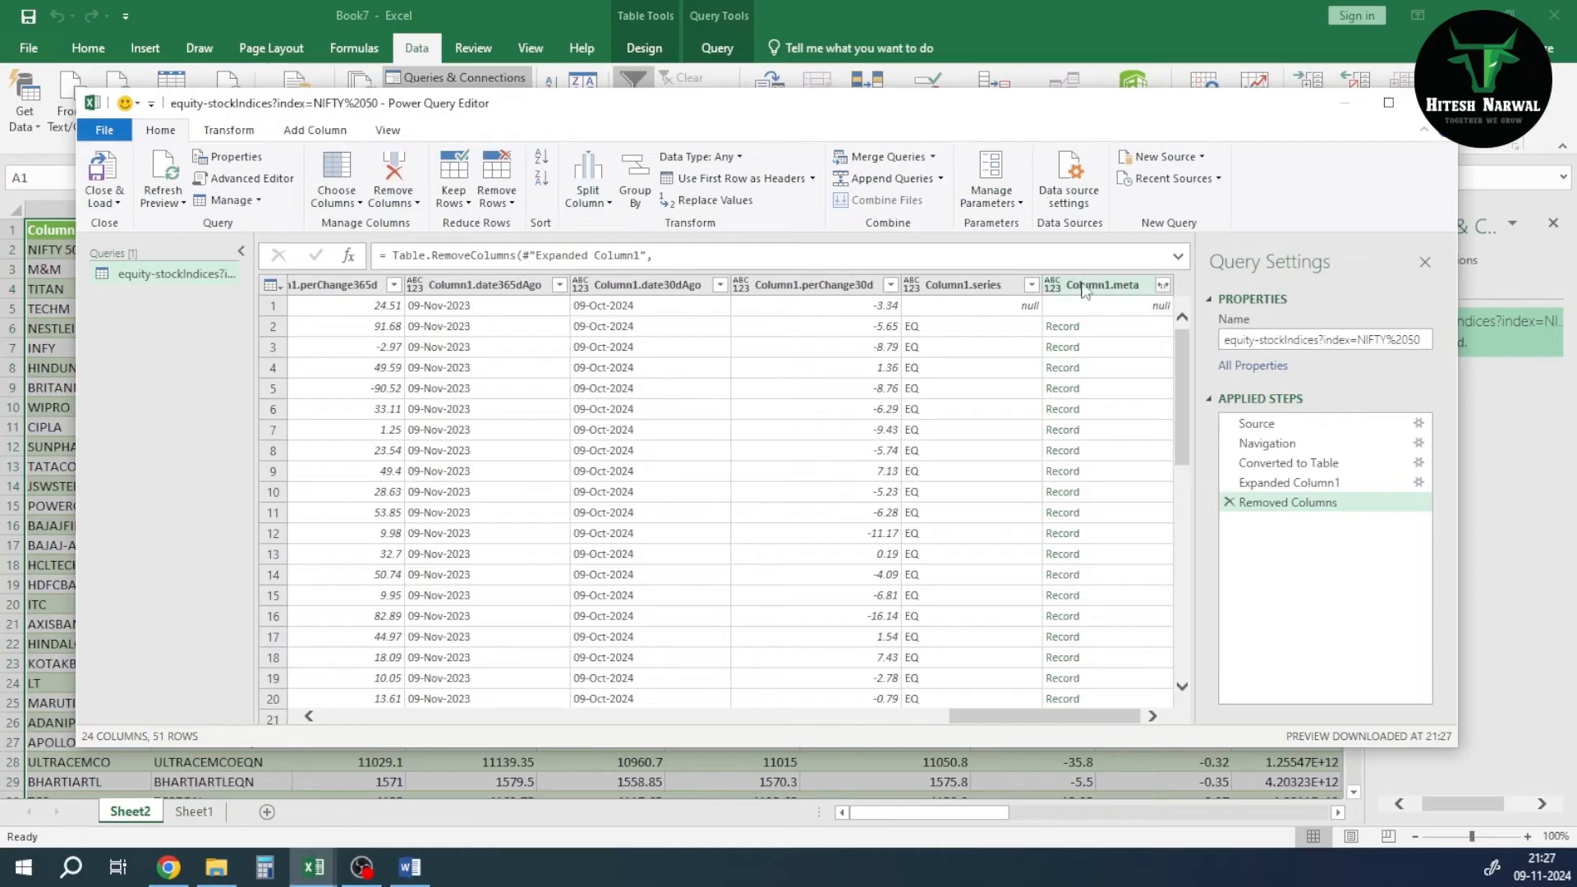
{"action": "left_click", "coordinate": [974, 286]}
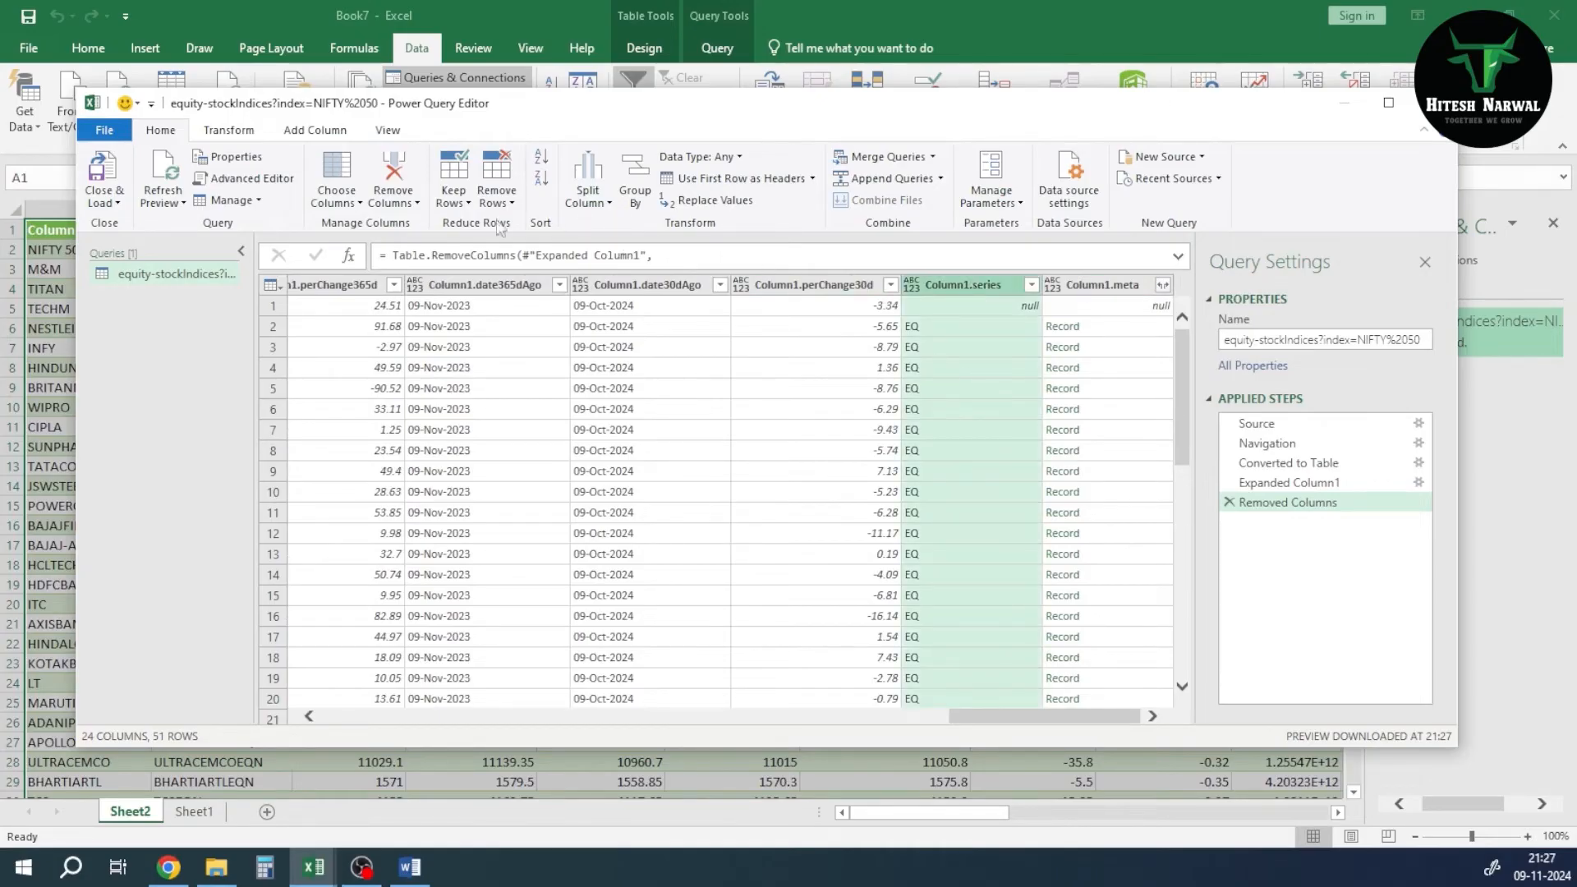
{"action": "left_click", "coordinate": [394, 177]}
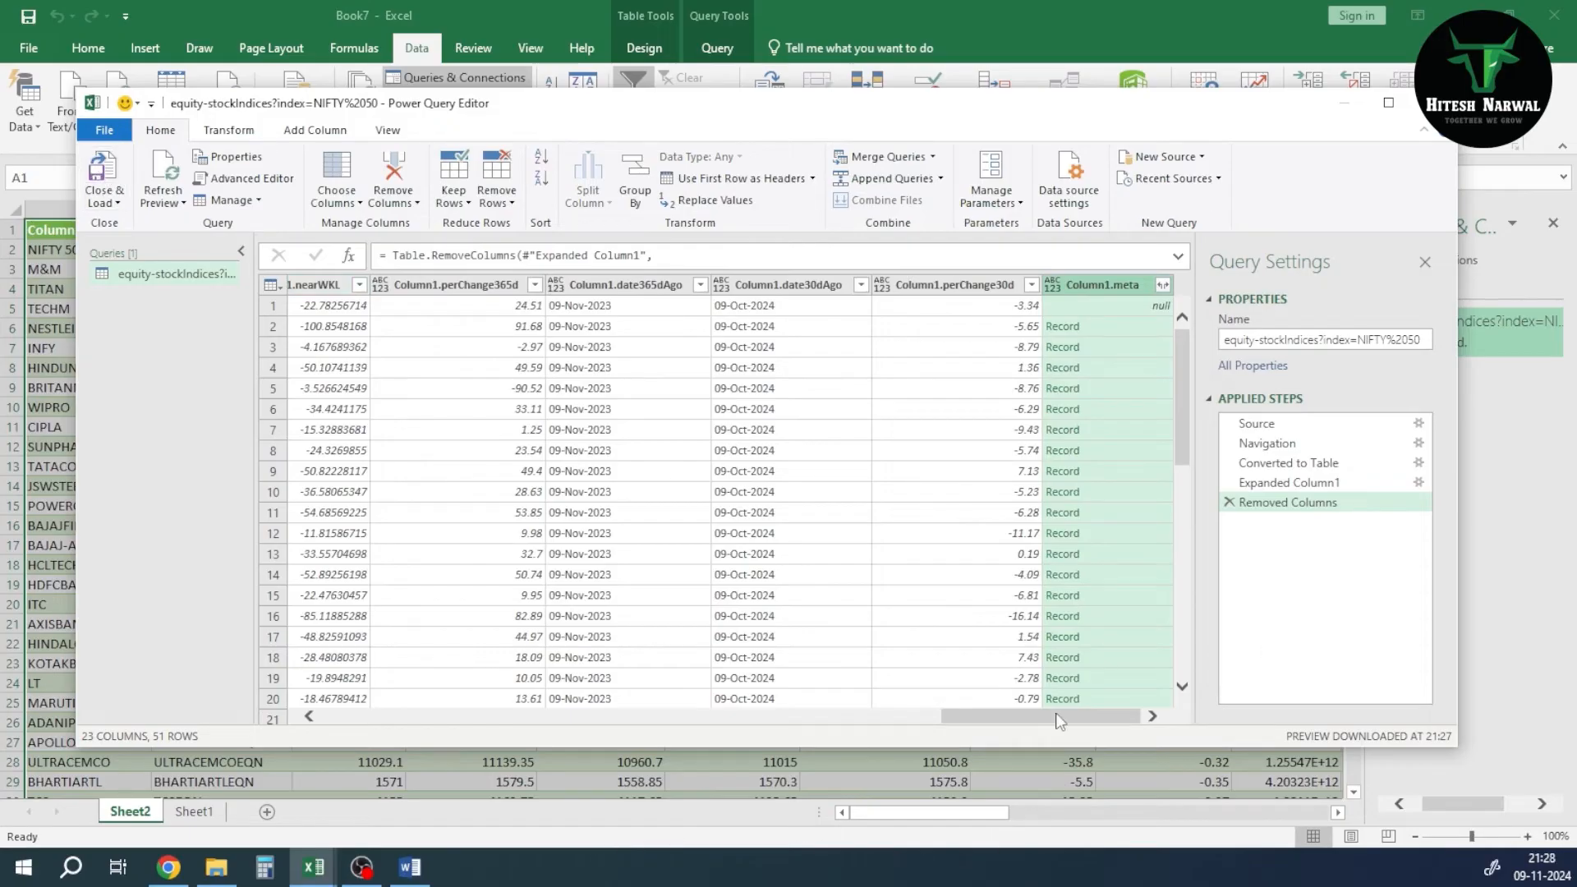
- Load the edited query back into the worksheet and hide the list of workbook queries
{"action": "left_click_drag", "start_coordinate": [1059, 716], "coordinate": [403, 775]}
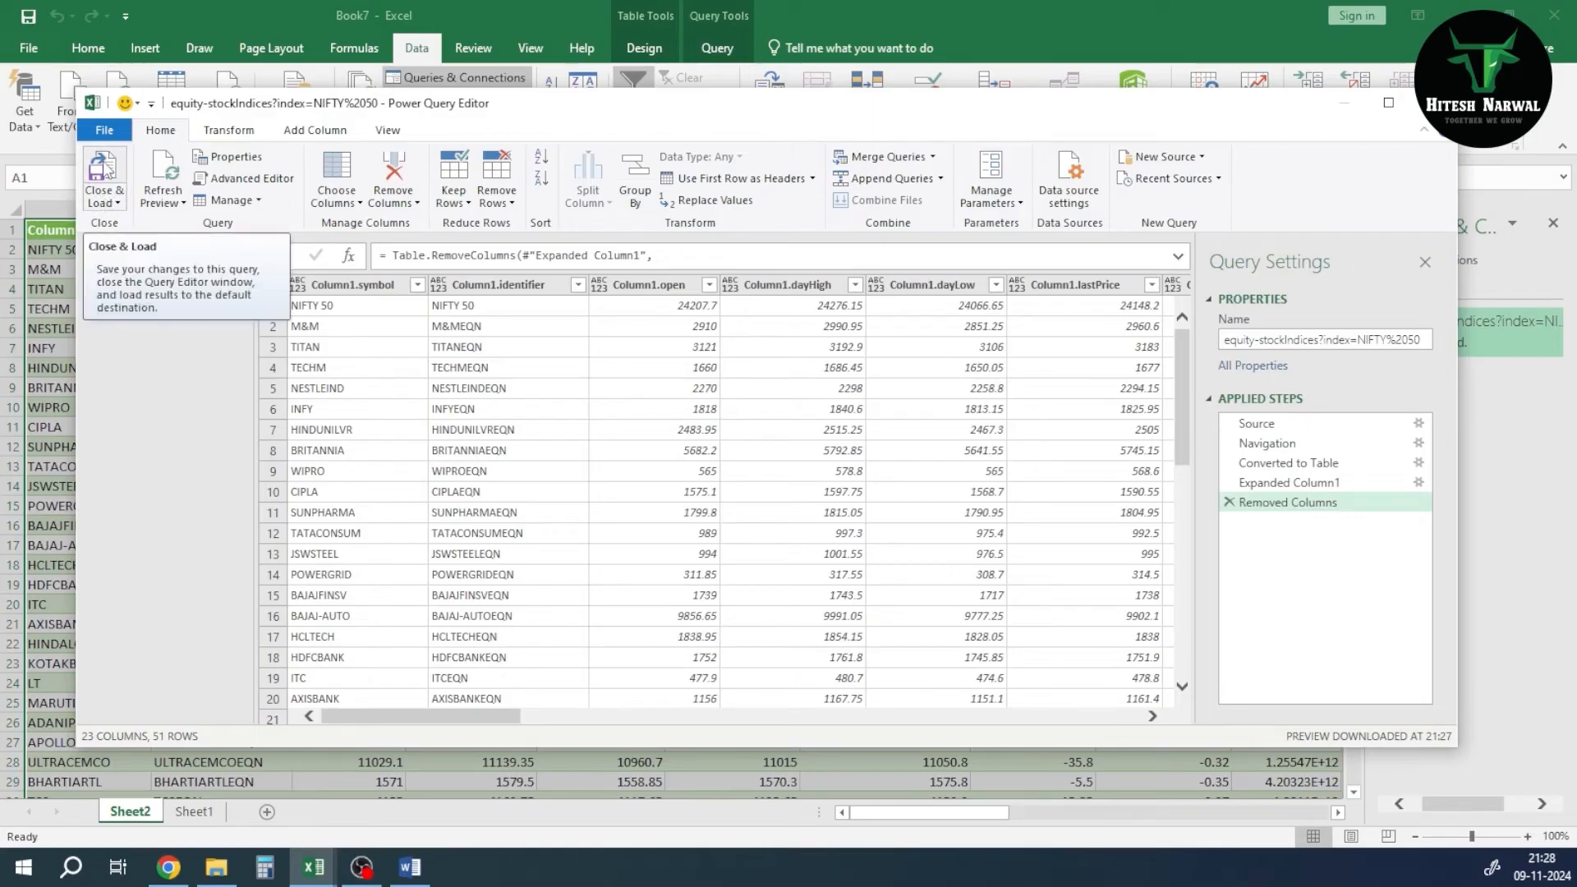
{"action": "left_click", "coordinate": [104, 168]}
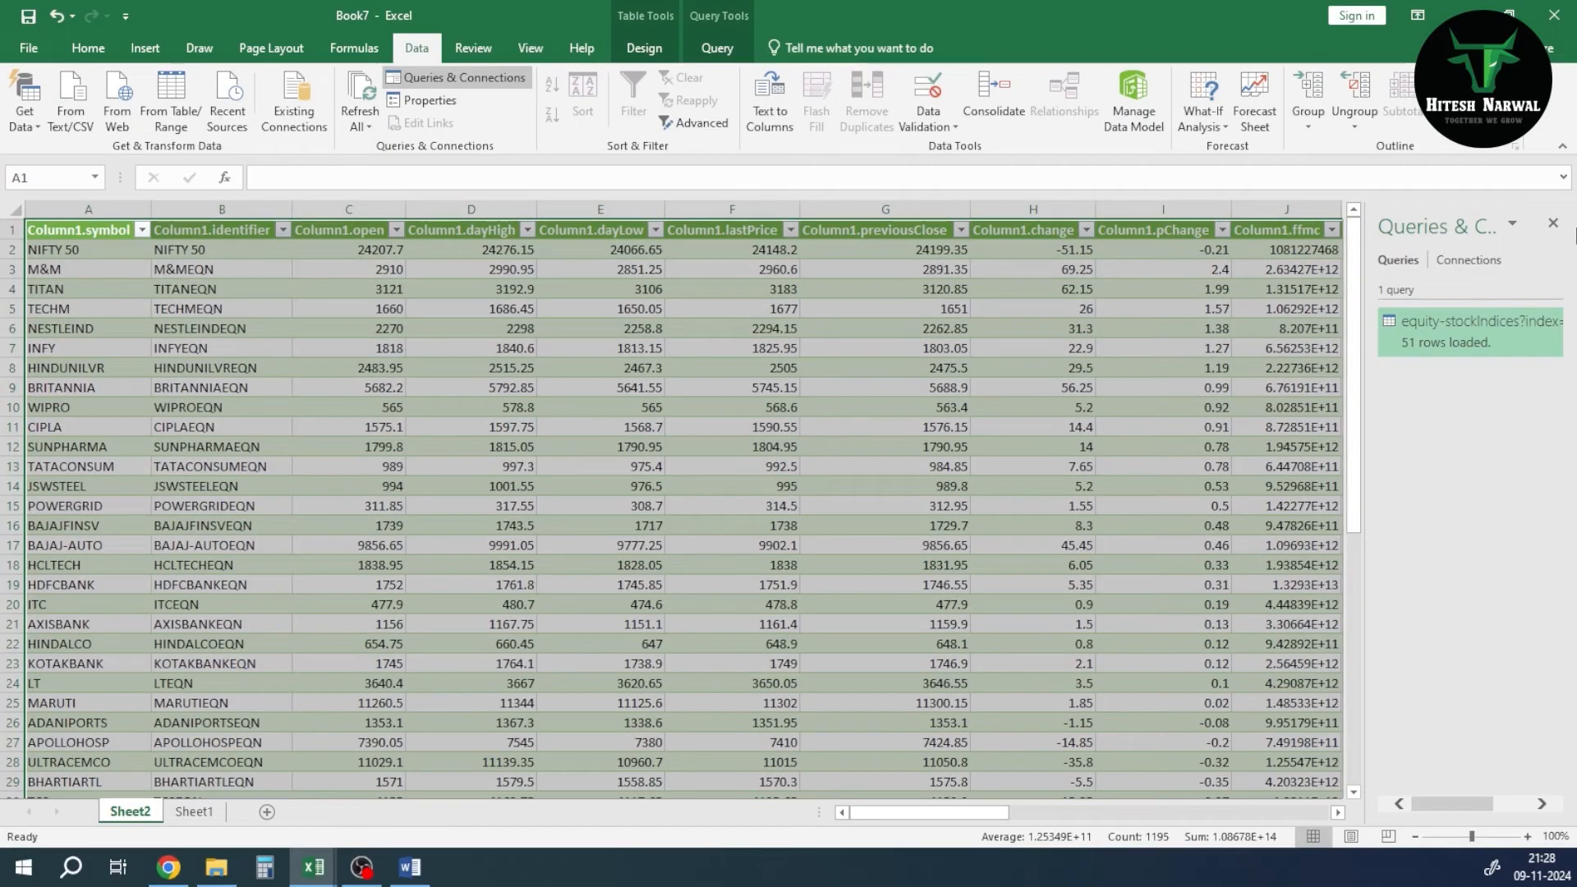
{"action": "left_click", "coordinate": [1553, 224]}
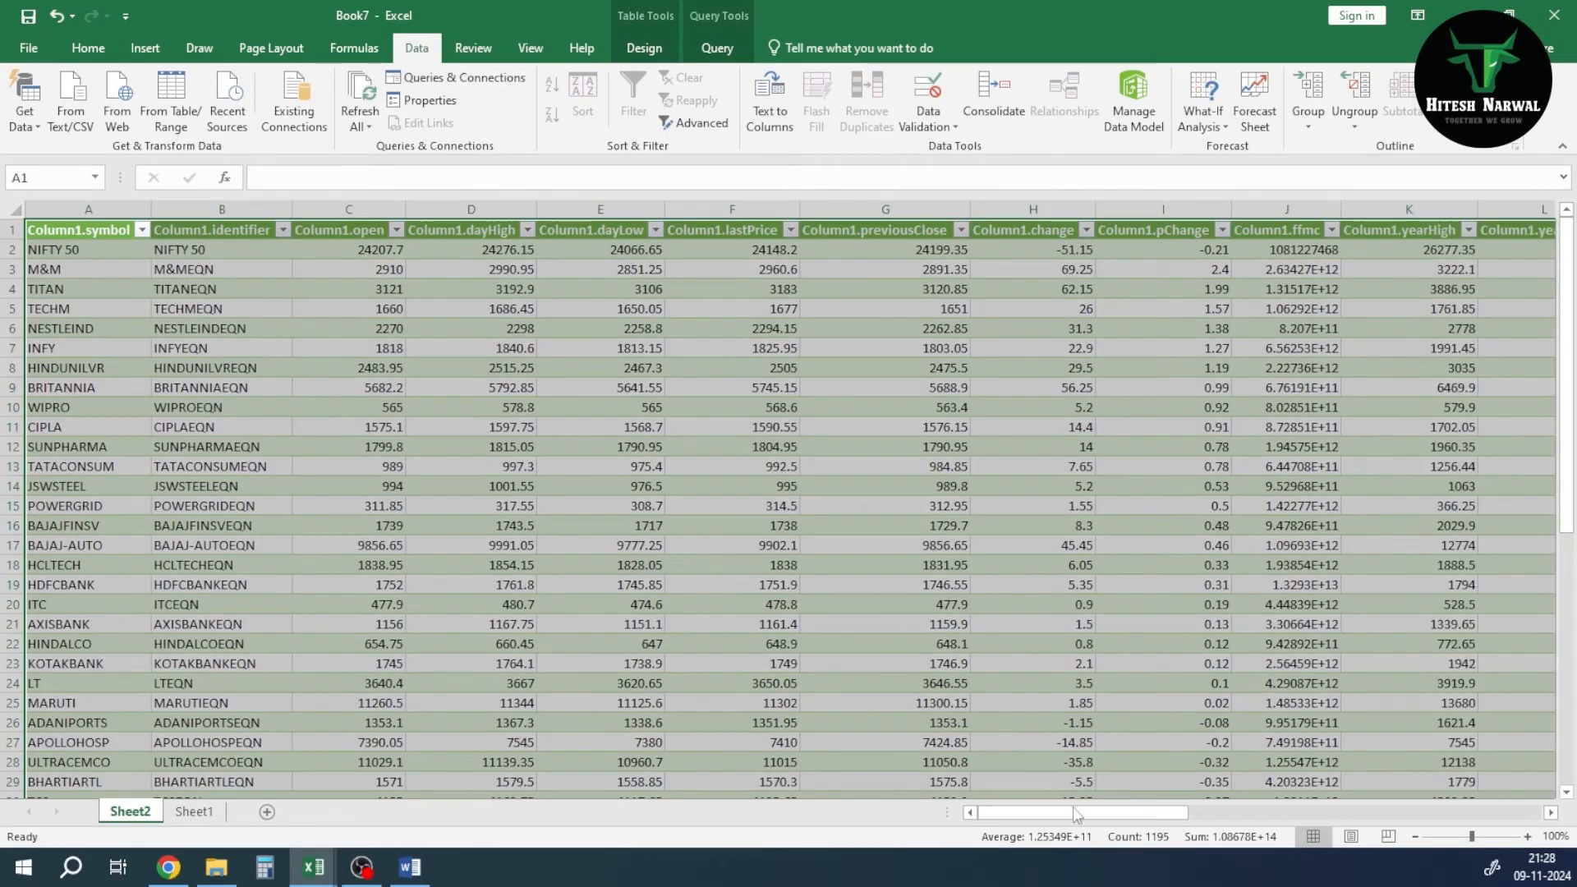
{"action": "left_click_drag", "start_coordinate": [1068, 813], "coordinate": [1011, 811]}
- Set the query connection to refresh automatically every 1 minute in its connection properties
{"action": "left_click", "coordinate": [368, 131]}
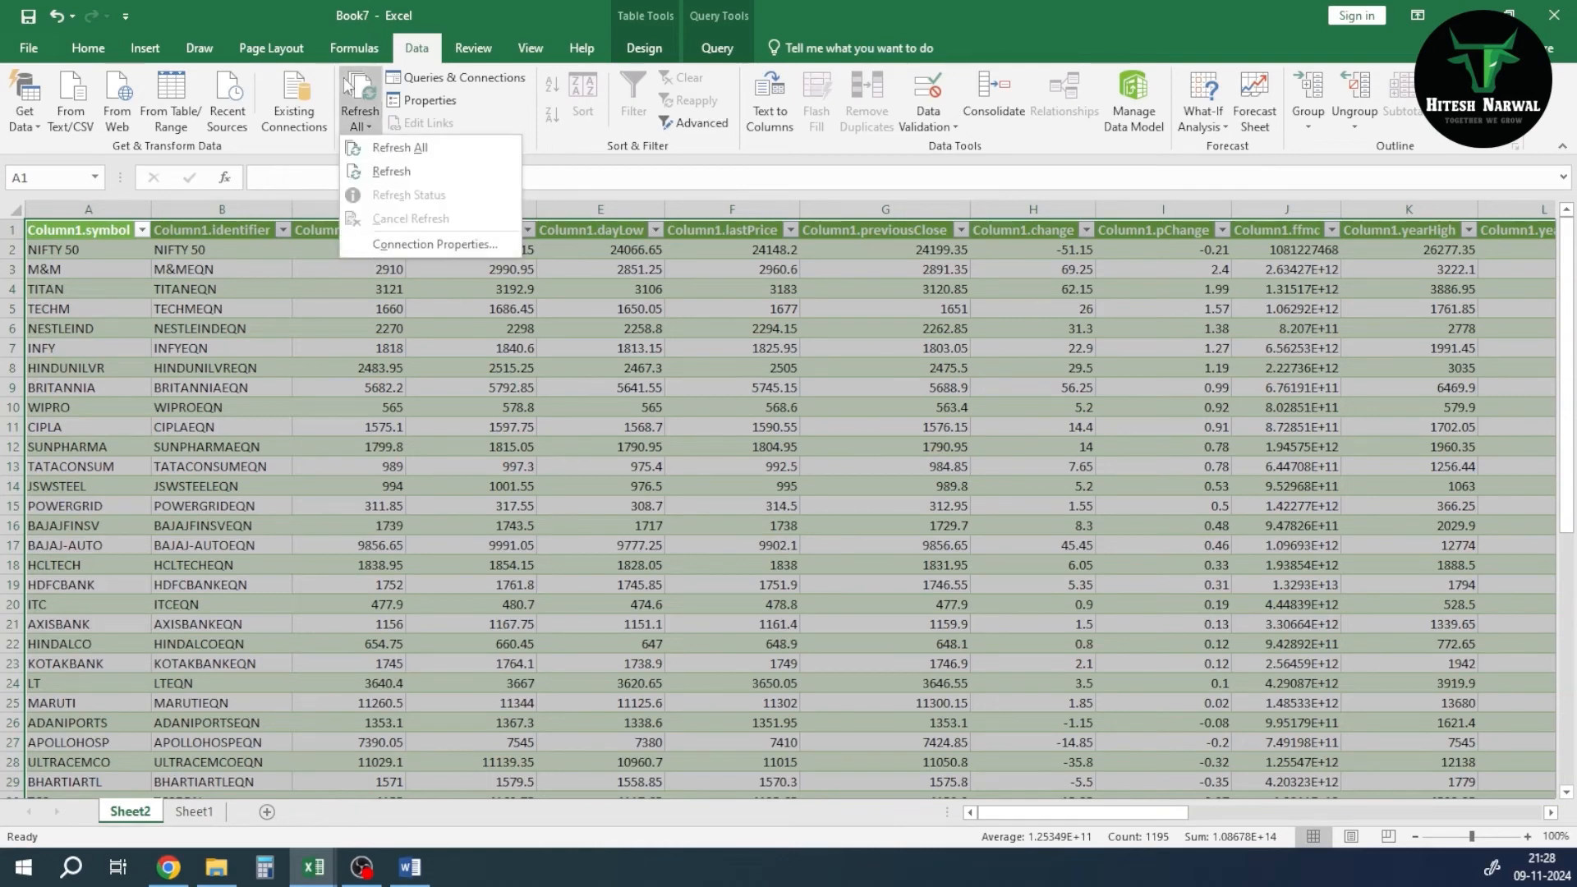
{"action": "left_click", "coordinate": [368, 131]}
{"action": "left_click", "coordinate": [369, 131]}
{"action": "left_click", "coordinate": [435, 245]}
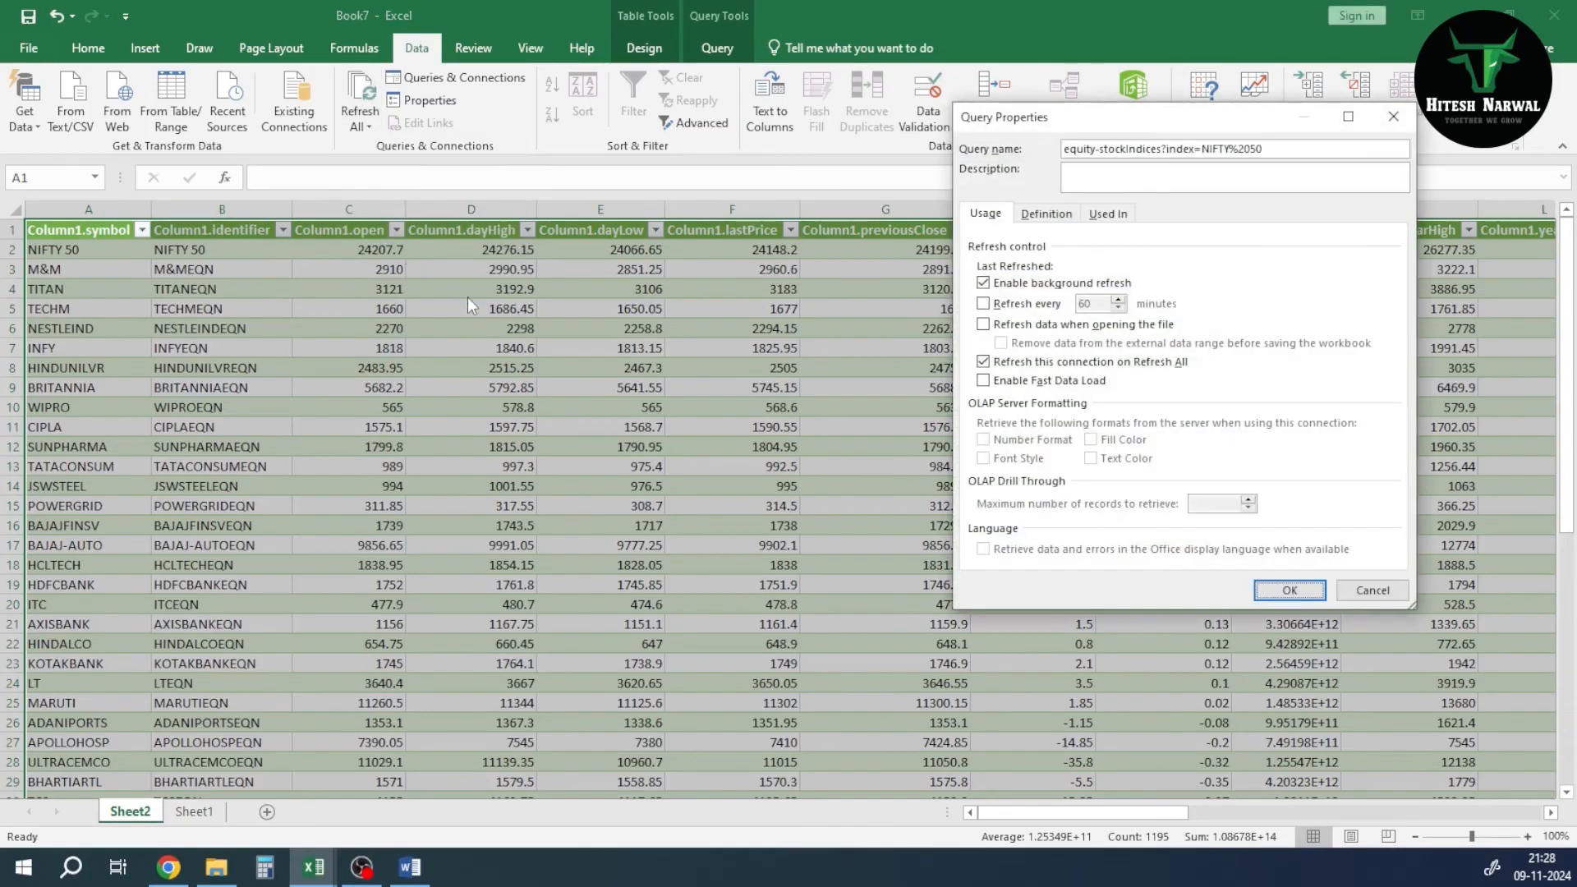
{"action": "left_click", "coordinate": [985, 304]}
{"action": "left_click_drag", "start_coordinate": [1096, 304], "coordinate": [1069, 303]}
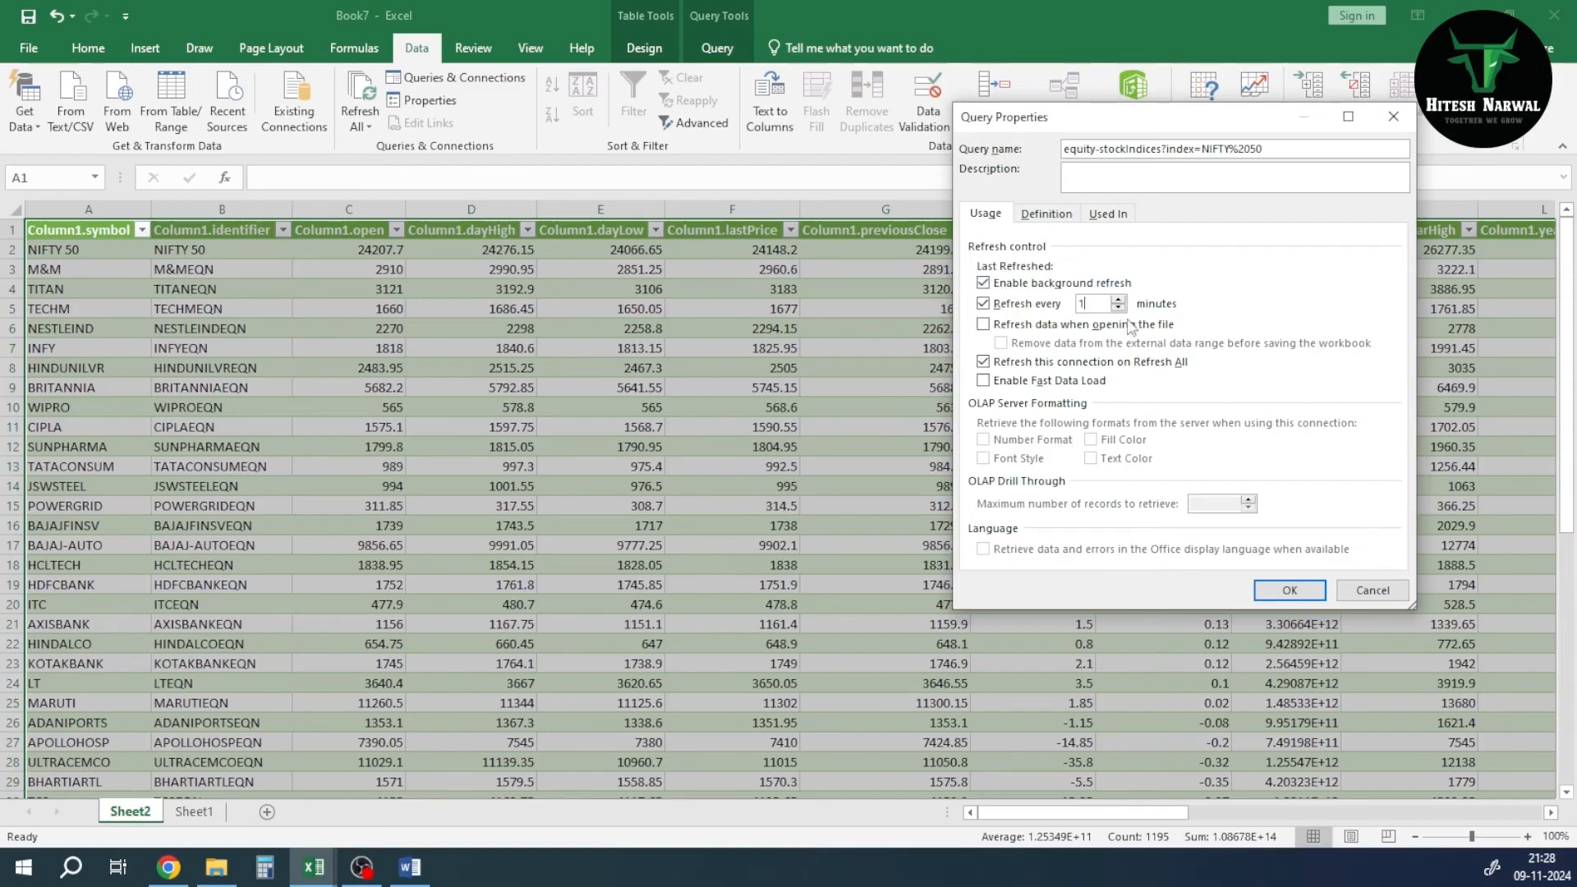
{"action": "left_click", "coordinate": [1291, 592]}
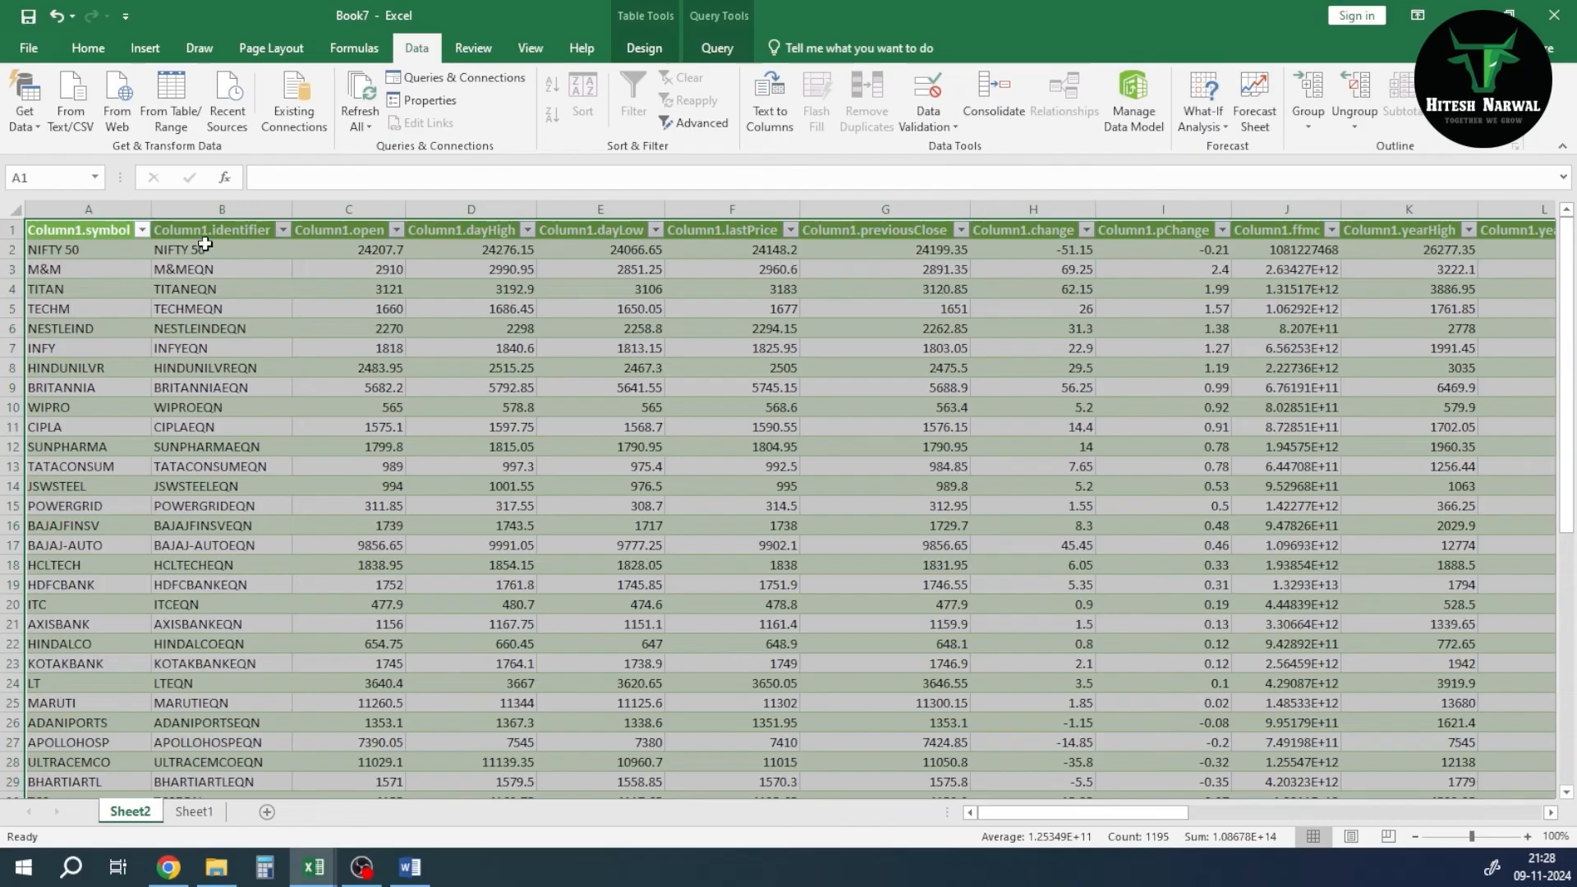
- Try to rename the Column1.open header in cell C1 of the worksheet table to open
{"action": "left_click", "coordinate": [246, 232]}
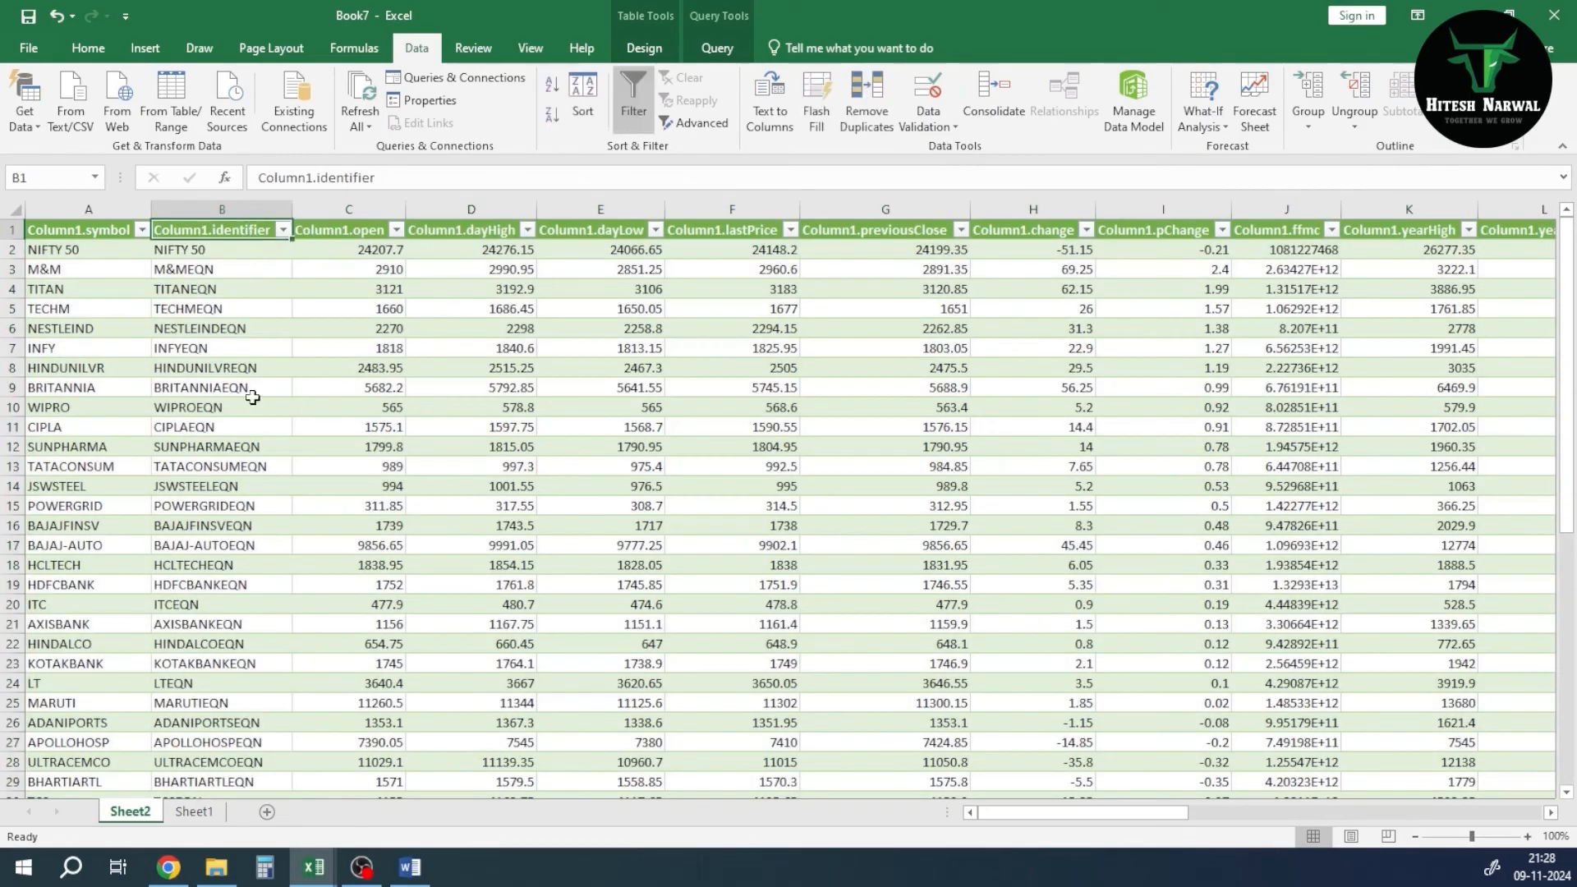
{"action": "double_click", "coordinate": [353, 233]}
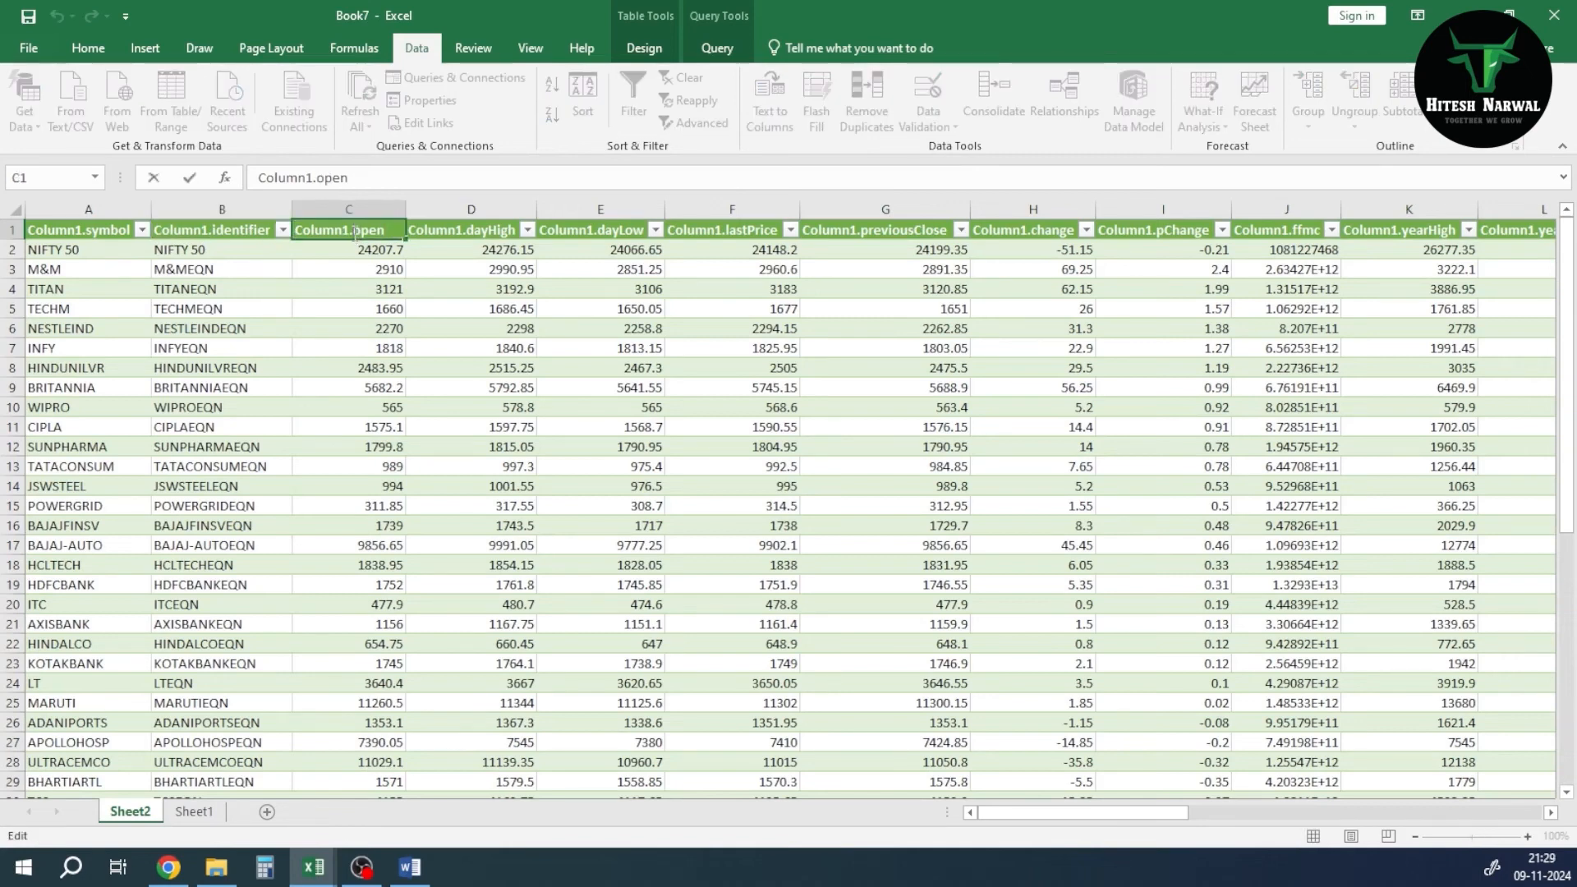
{"action": "left_click", "coordinate": [450, 237]}
{"action": "left_click", "coordinate": [349, 224]}
{"action": "left_click", "coordinate": [354, 231]}
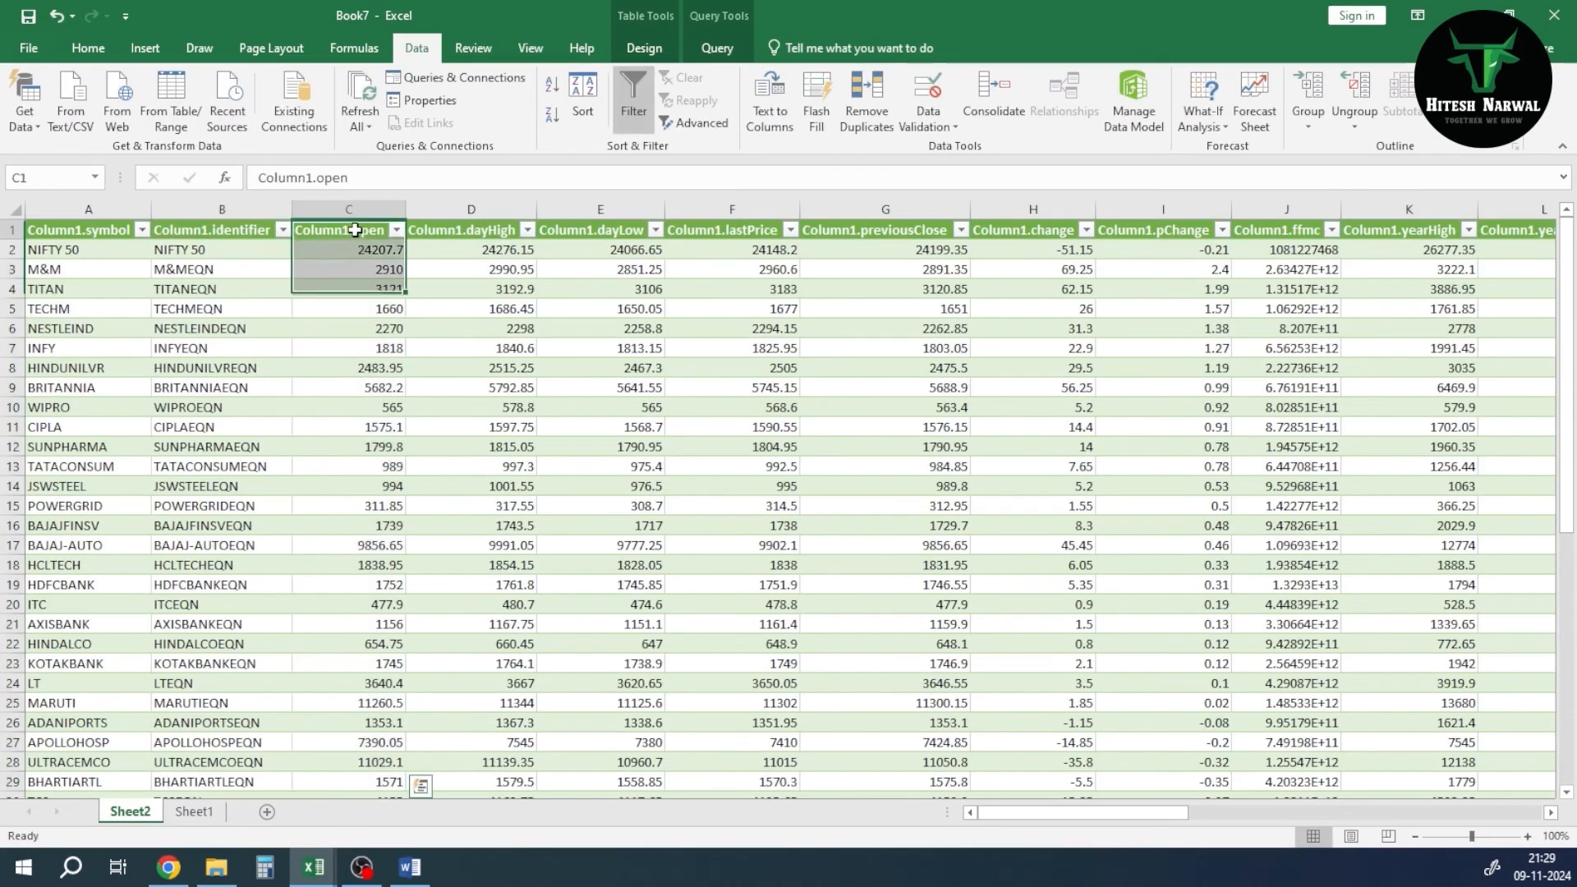
{"action": "type", "text": "op"}
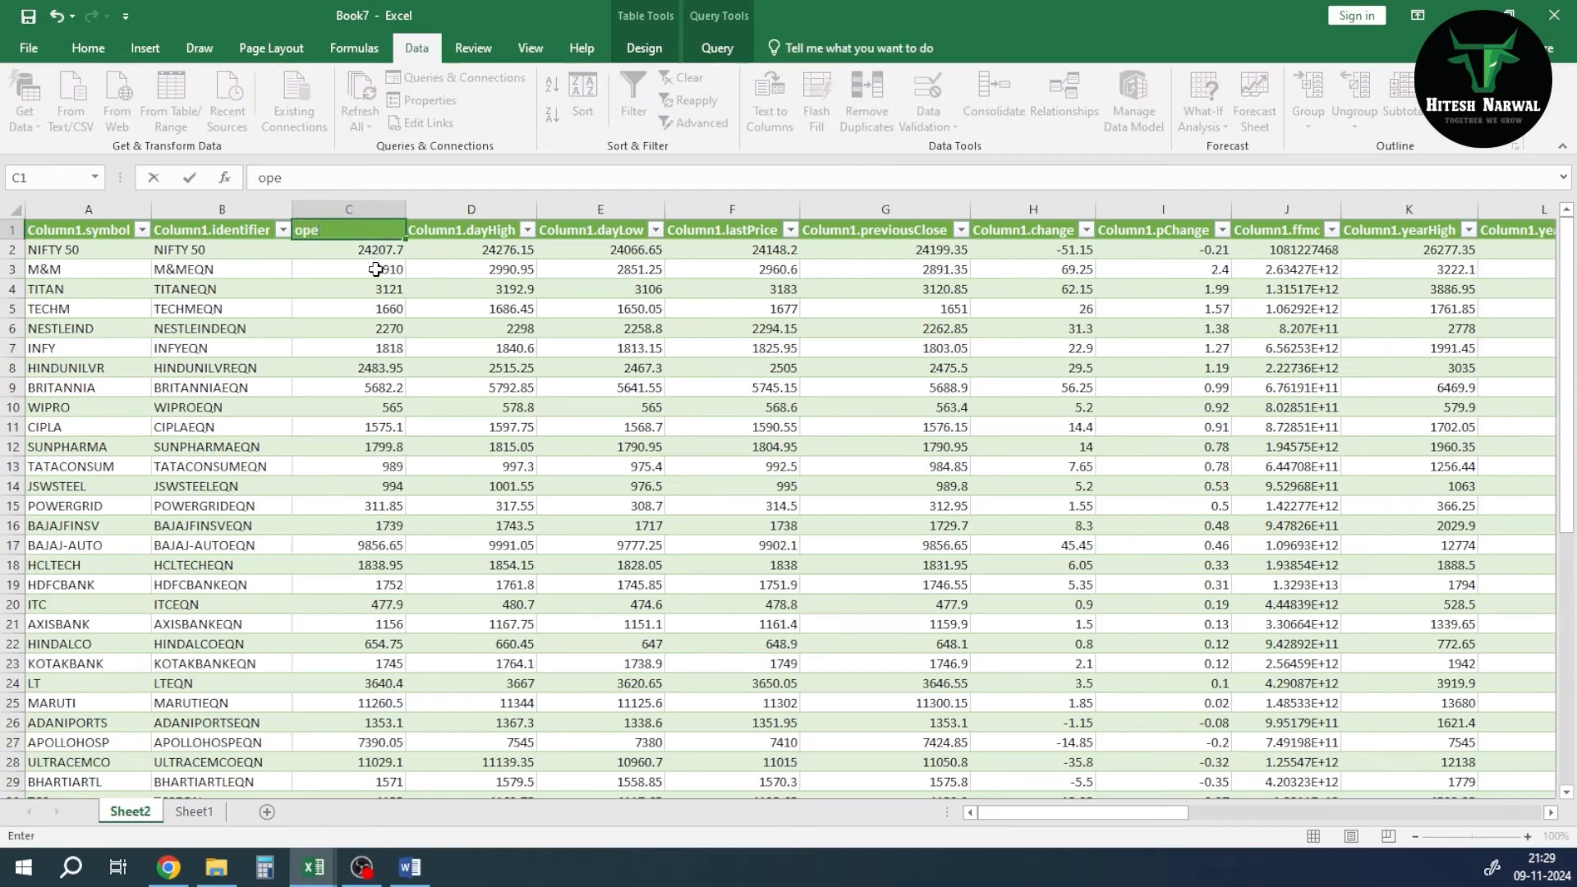
{"action": "key", "text": "Return"}
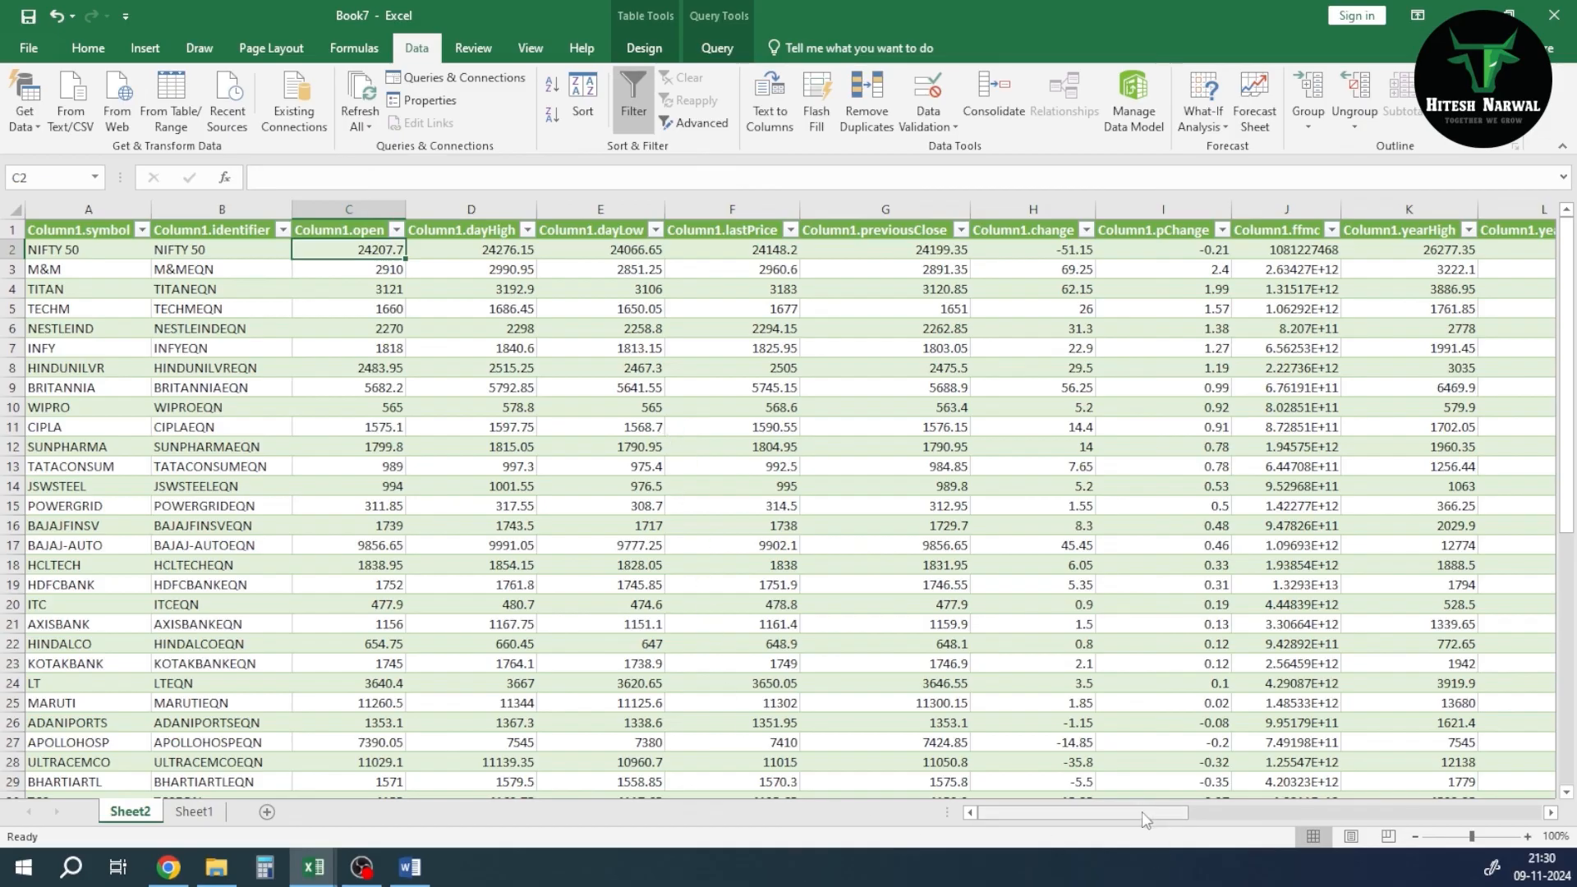
{"action": "mouse_move", "coordinate": [1142, 812]}
{"action": "left_mouse_down"}
{"action": "mouse_move", "coordinate": [1379, 814]}
{"action": "mouse_move", "coordinate": [1154, 829]}
{"action": "left_mouse_up"}
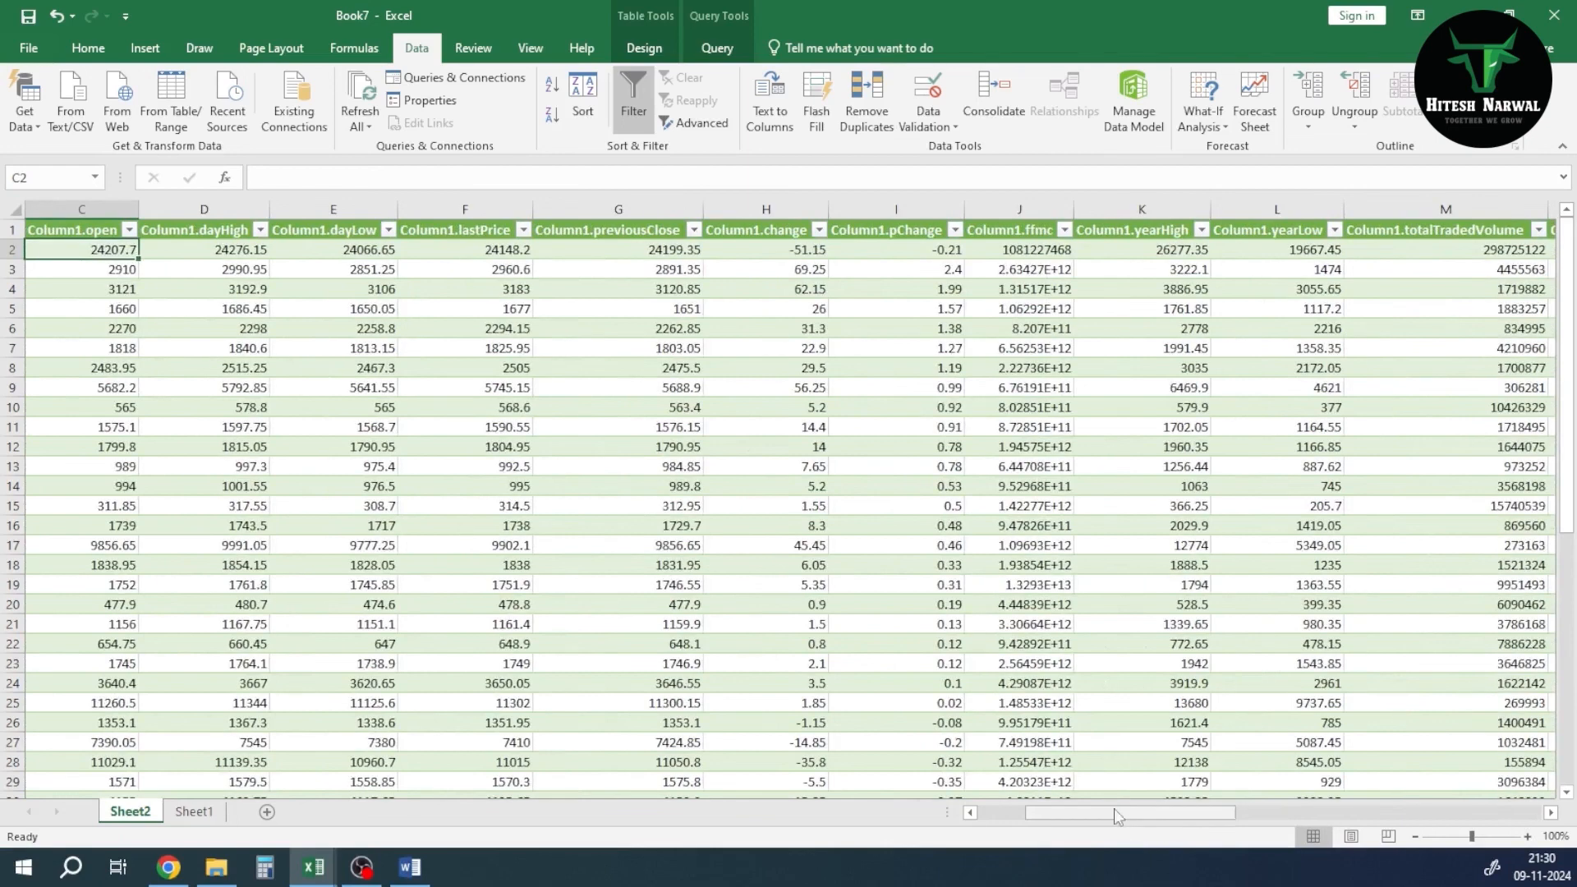